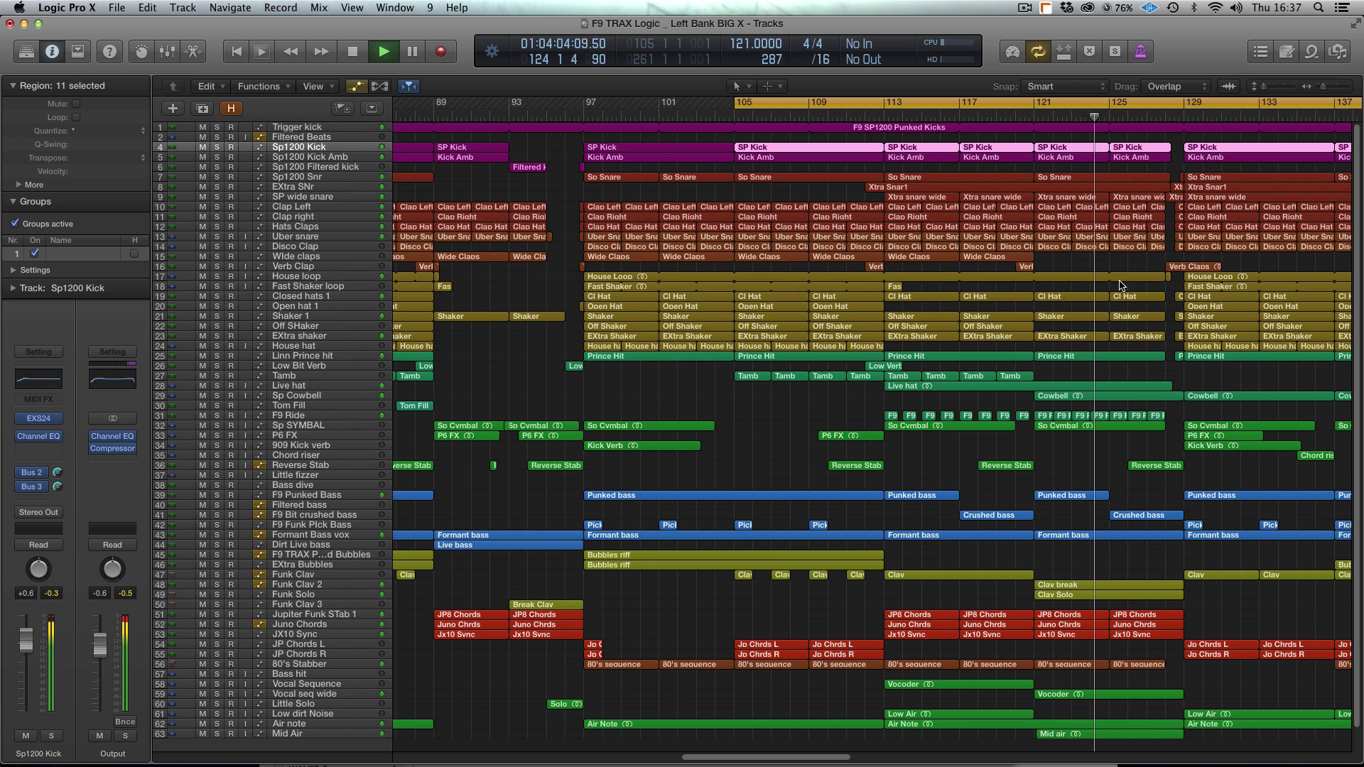
- Select the Sp1200 Kick, Sp1200 Snr, EXtra SNr and SP wide snare tracks in turn to review the kick and snare layers
scroll(1094, 274, "right", 3)
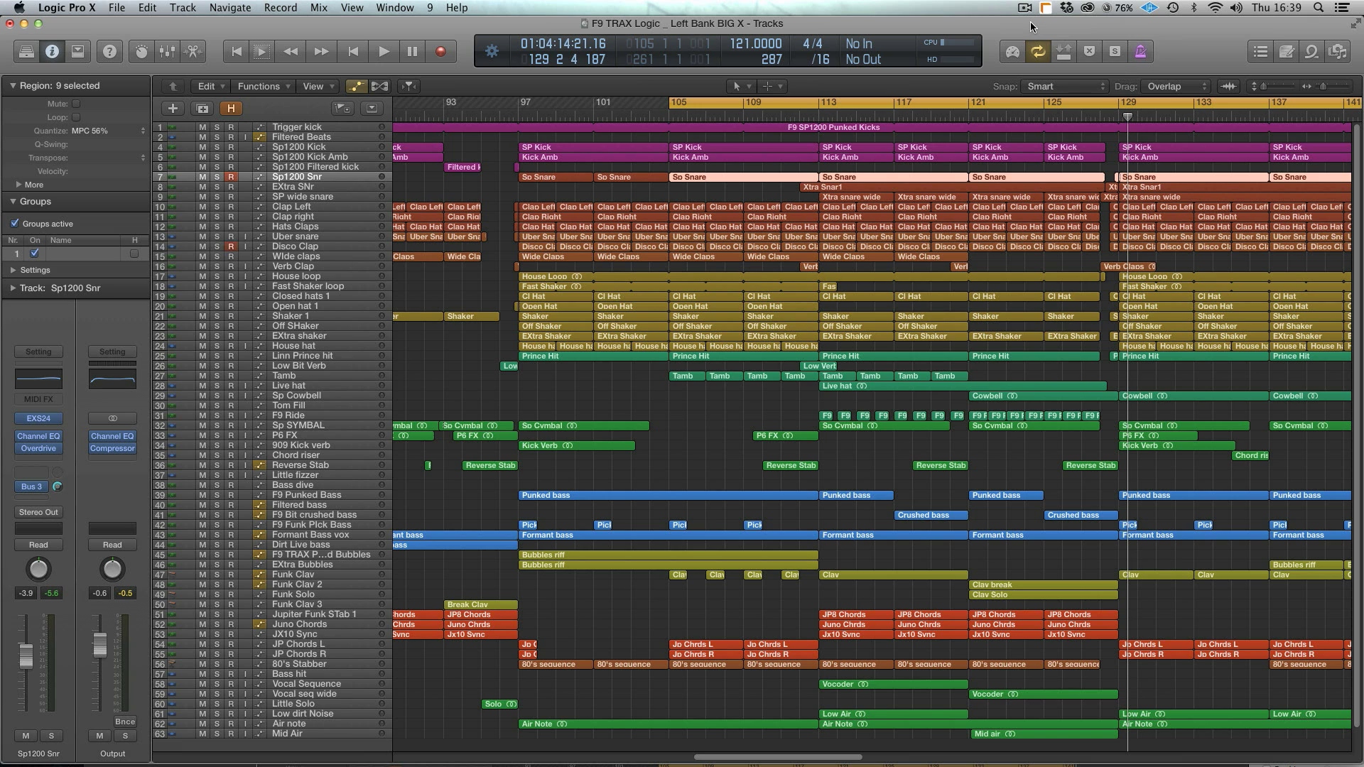
left_click(321, 148)
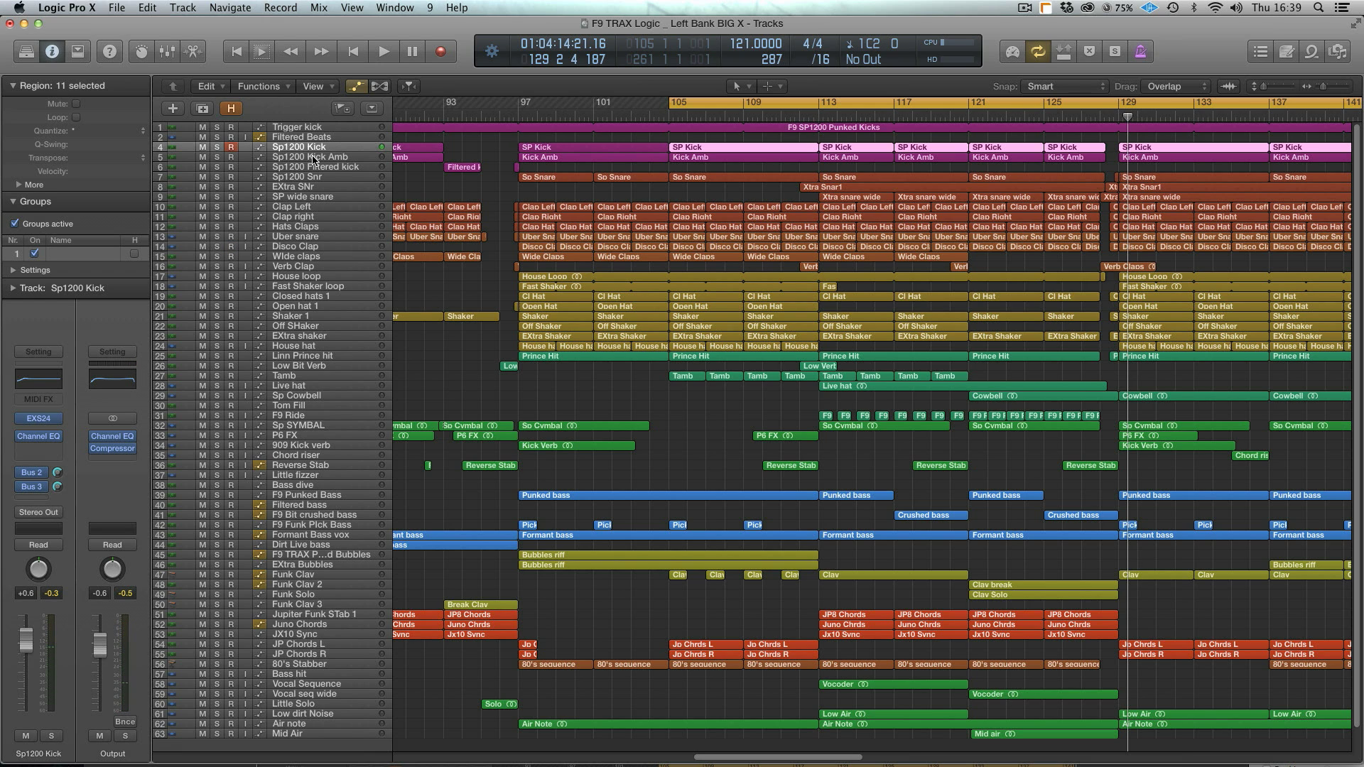
left_click(303, 176)
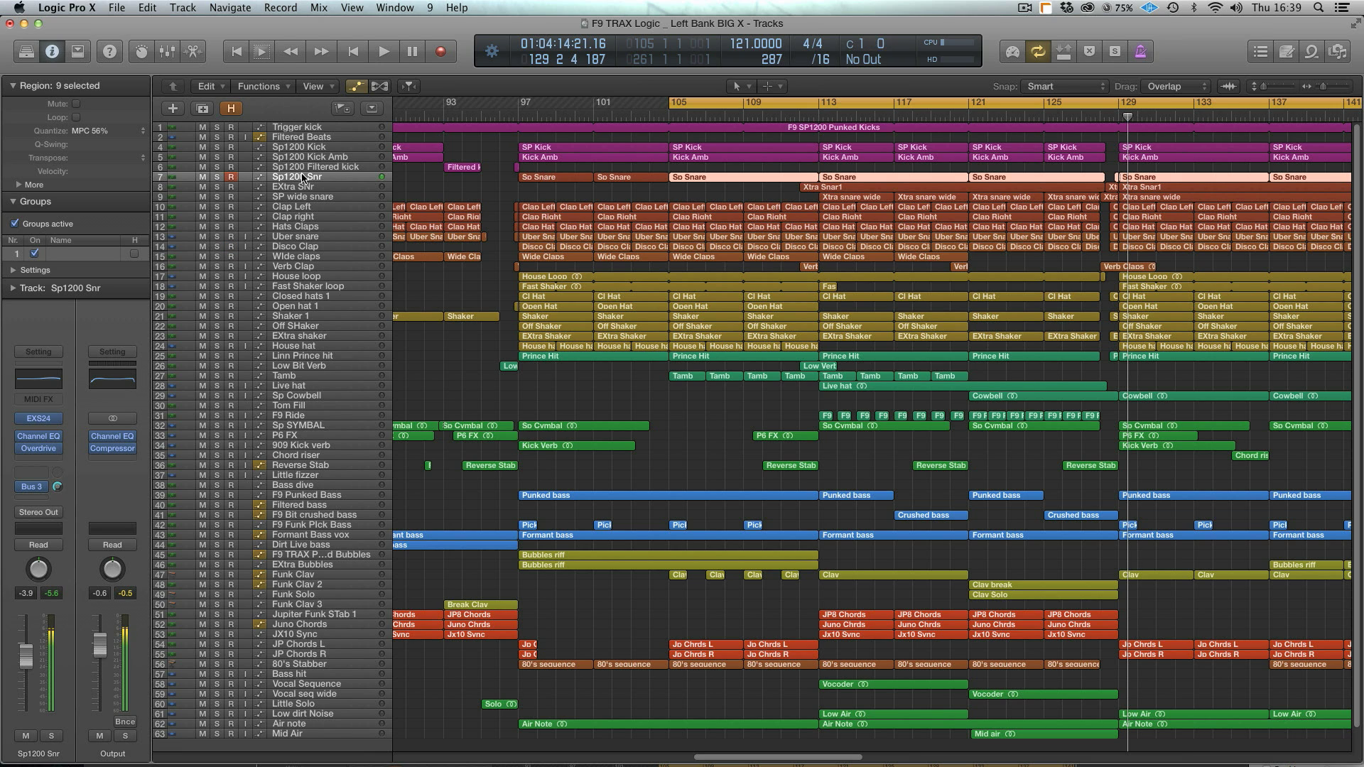
left_click(304, 187)
left_click(303, 196)
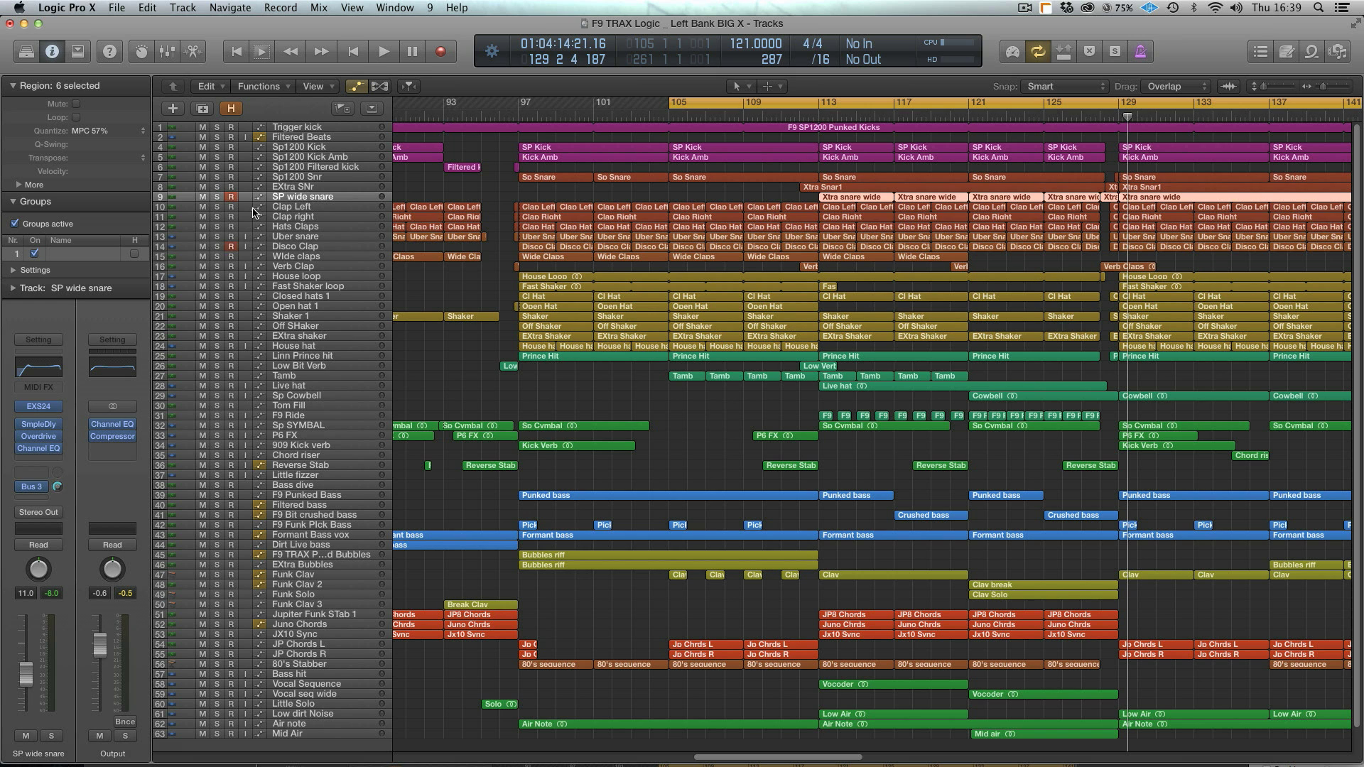
- Open the Sample Delay effect on the SP wide snare track to check its left and right delays, and close it
left_click(43, 426)
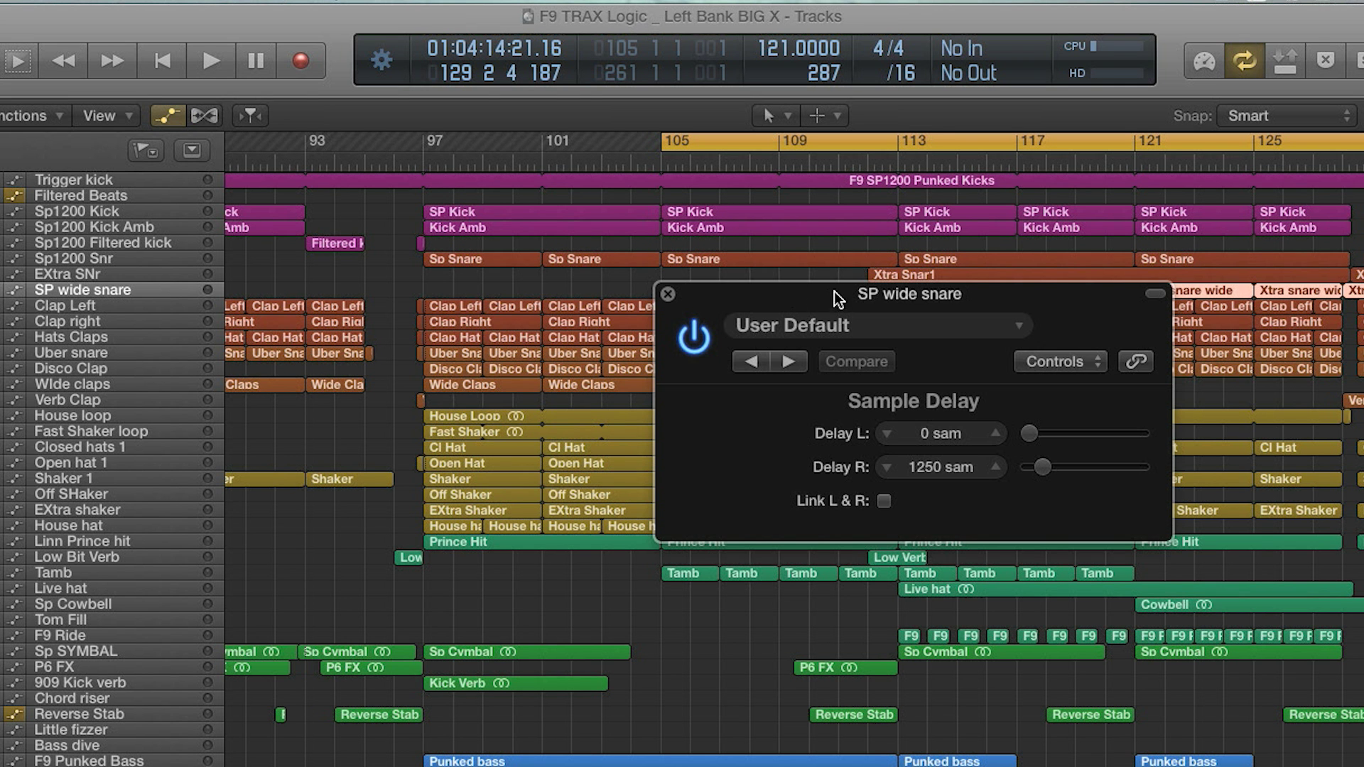
left_click_drag(834, 291, 622, 274)
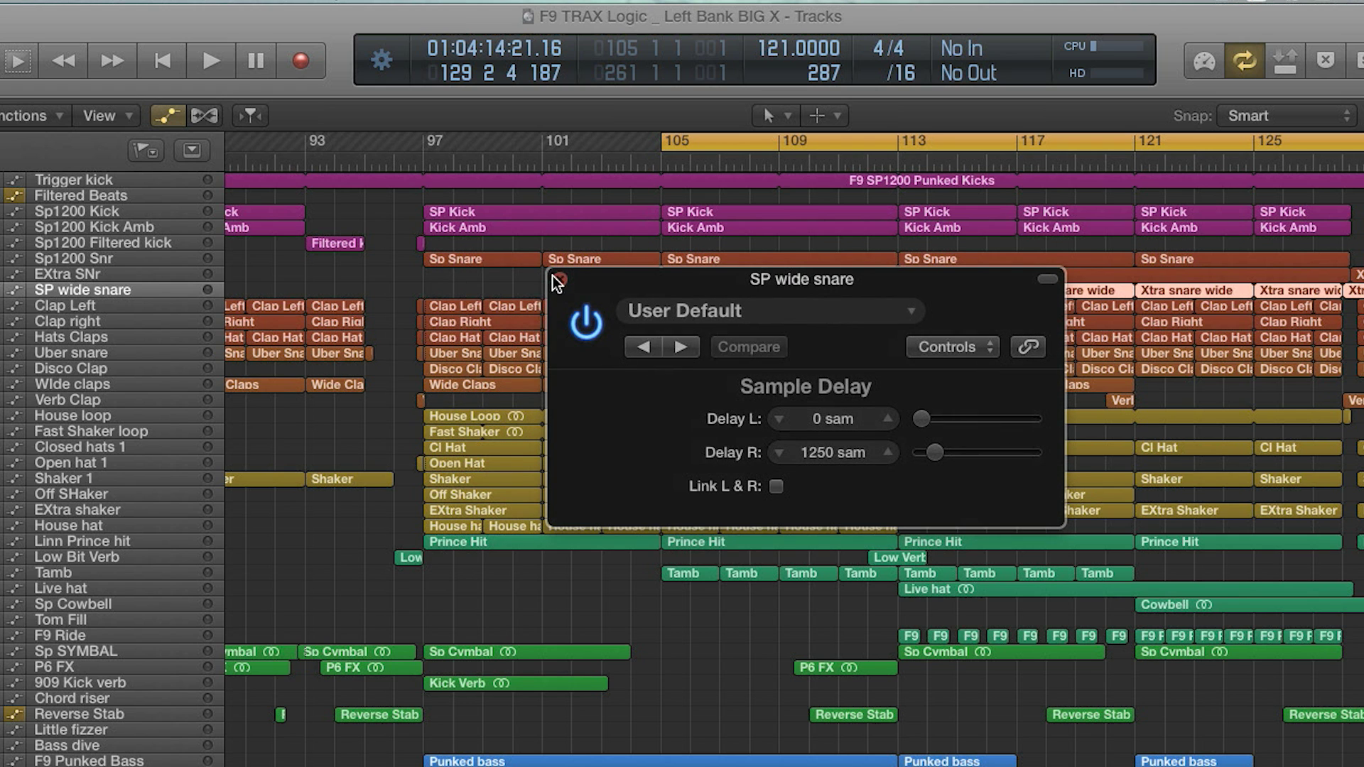
left_click(560, 279)
- Play back the soloed drum regions from bar 105
scroll(1002, 298, "right", 10)
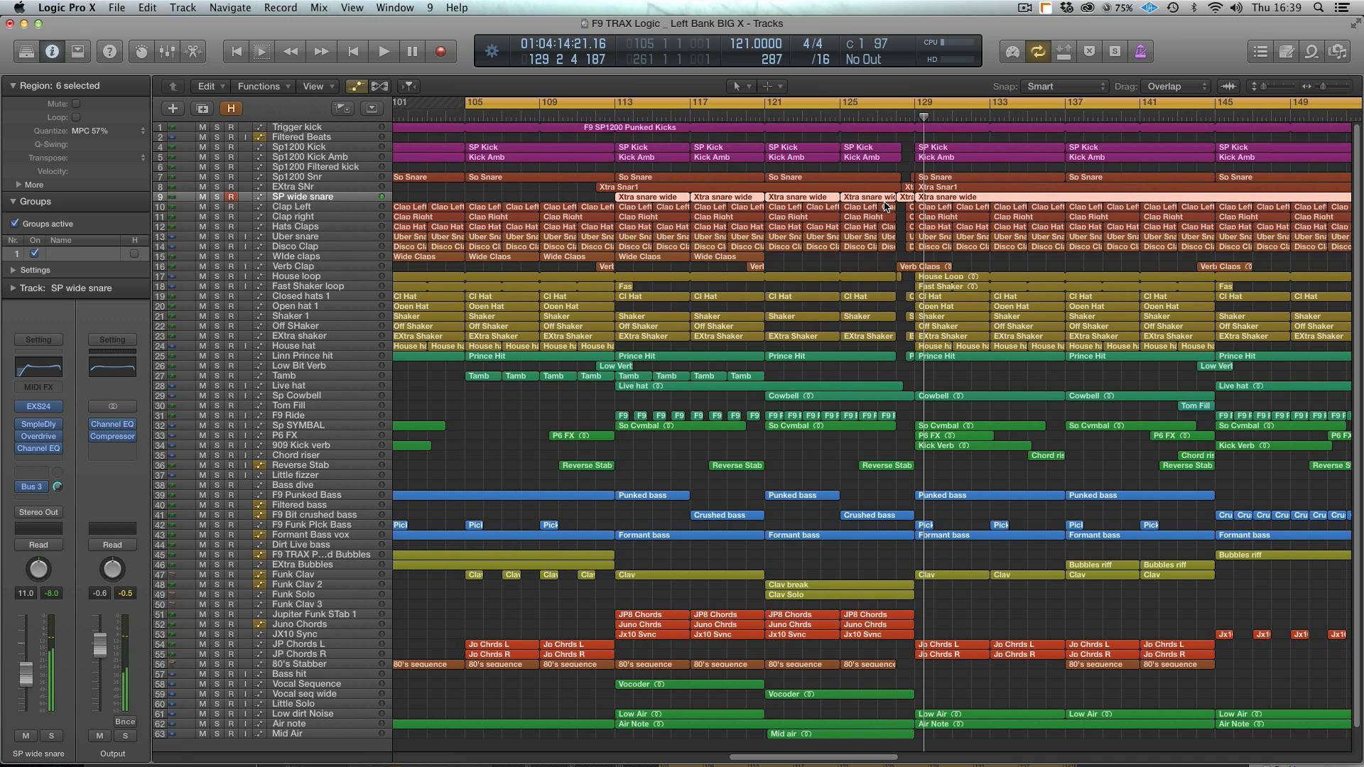
key("Return")
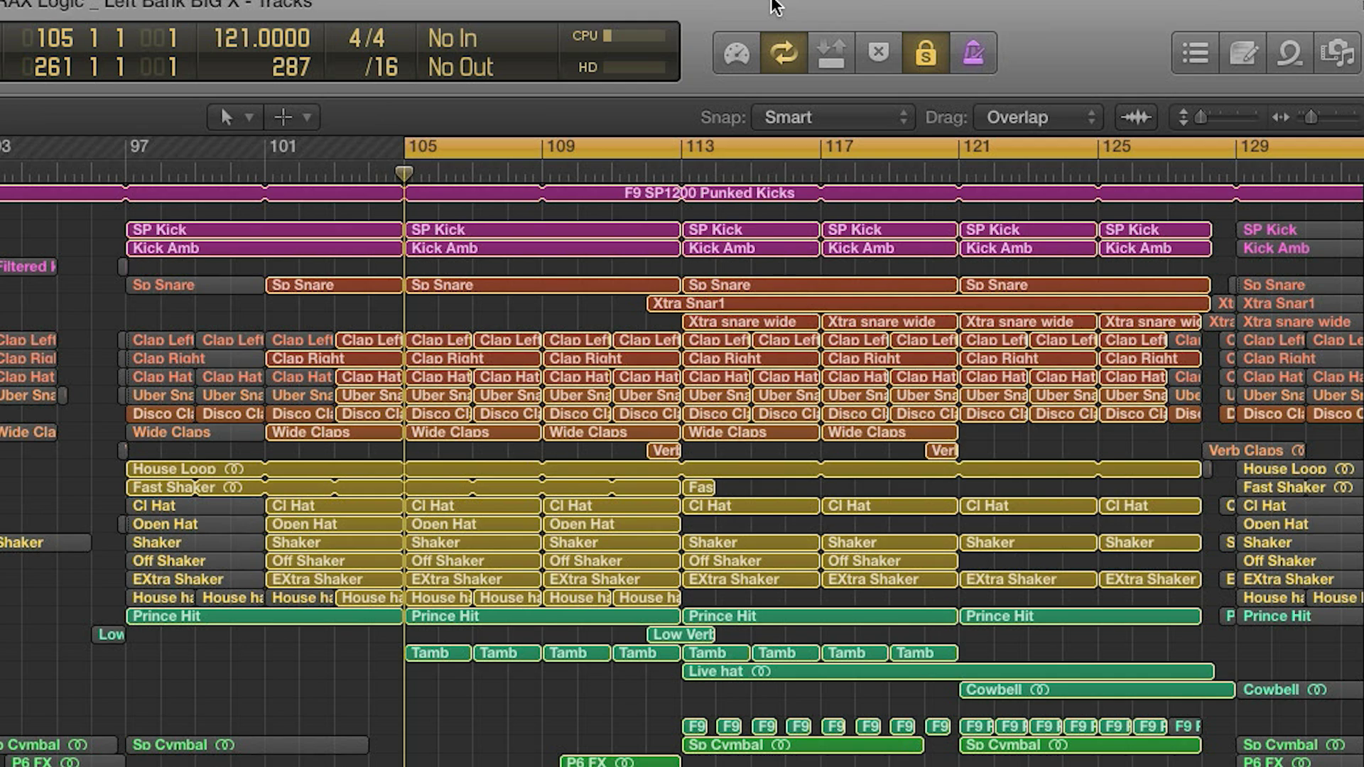
key("space")
scroll(1000, 383, "right", 10)
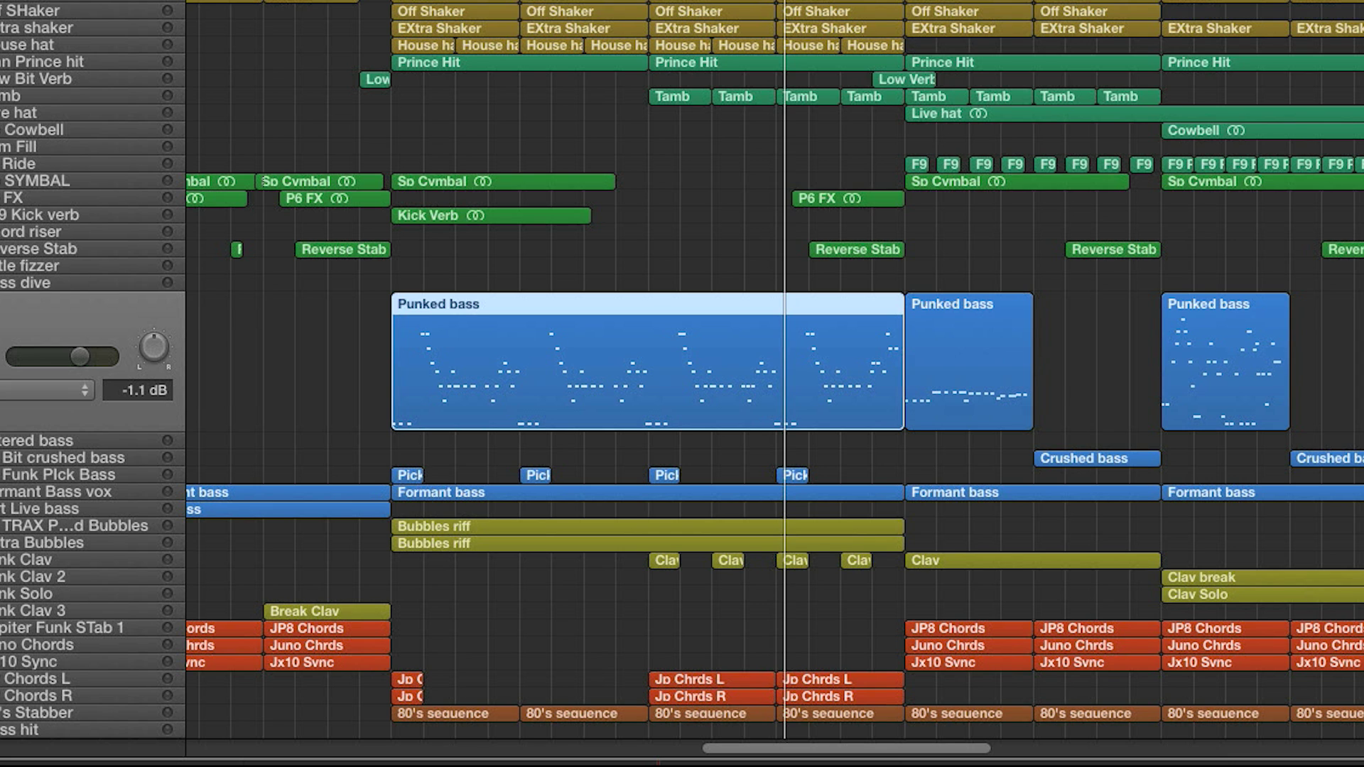
- Open the Punked bass region spanning bar 105 in the Piano Roll and play it in solo
double_click(699, 304)
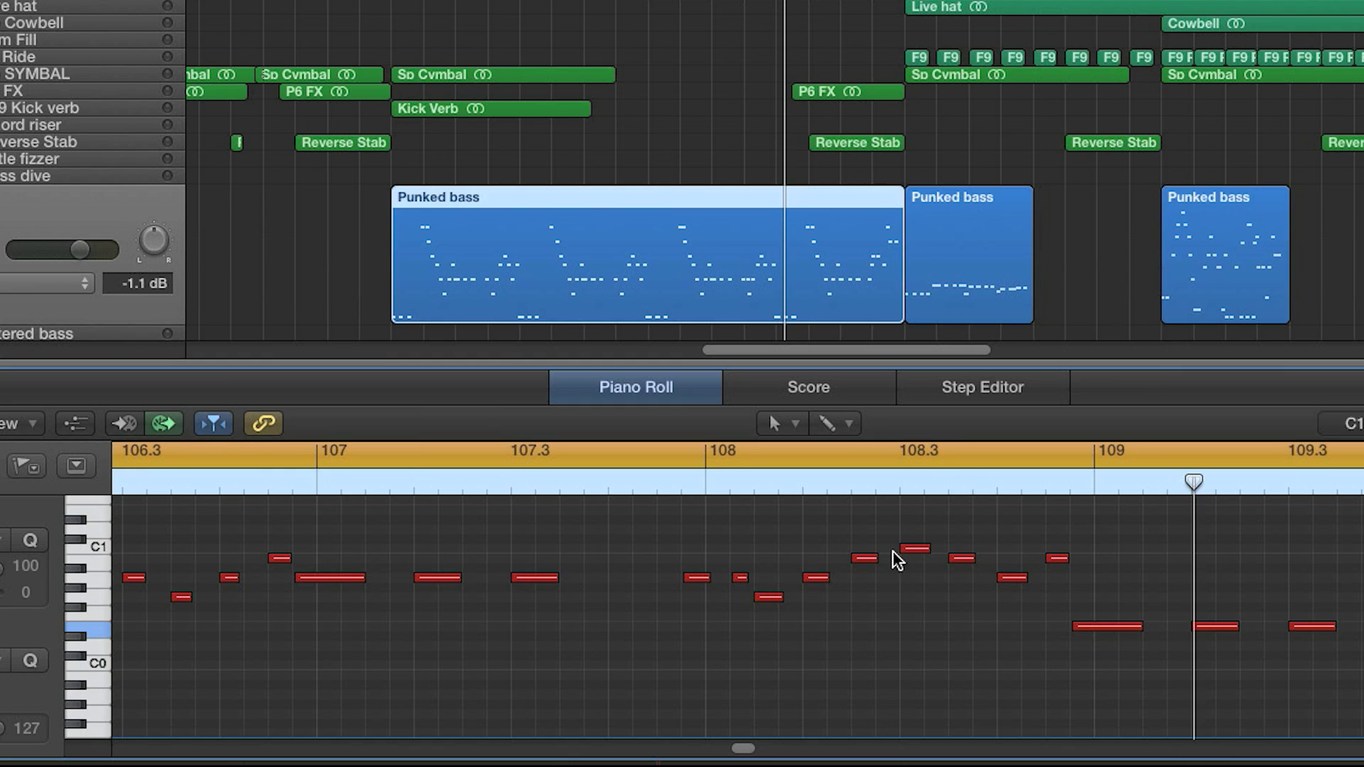
scroll(910, 570, "right", 5)
scroll(910, 570, "right", 3)
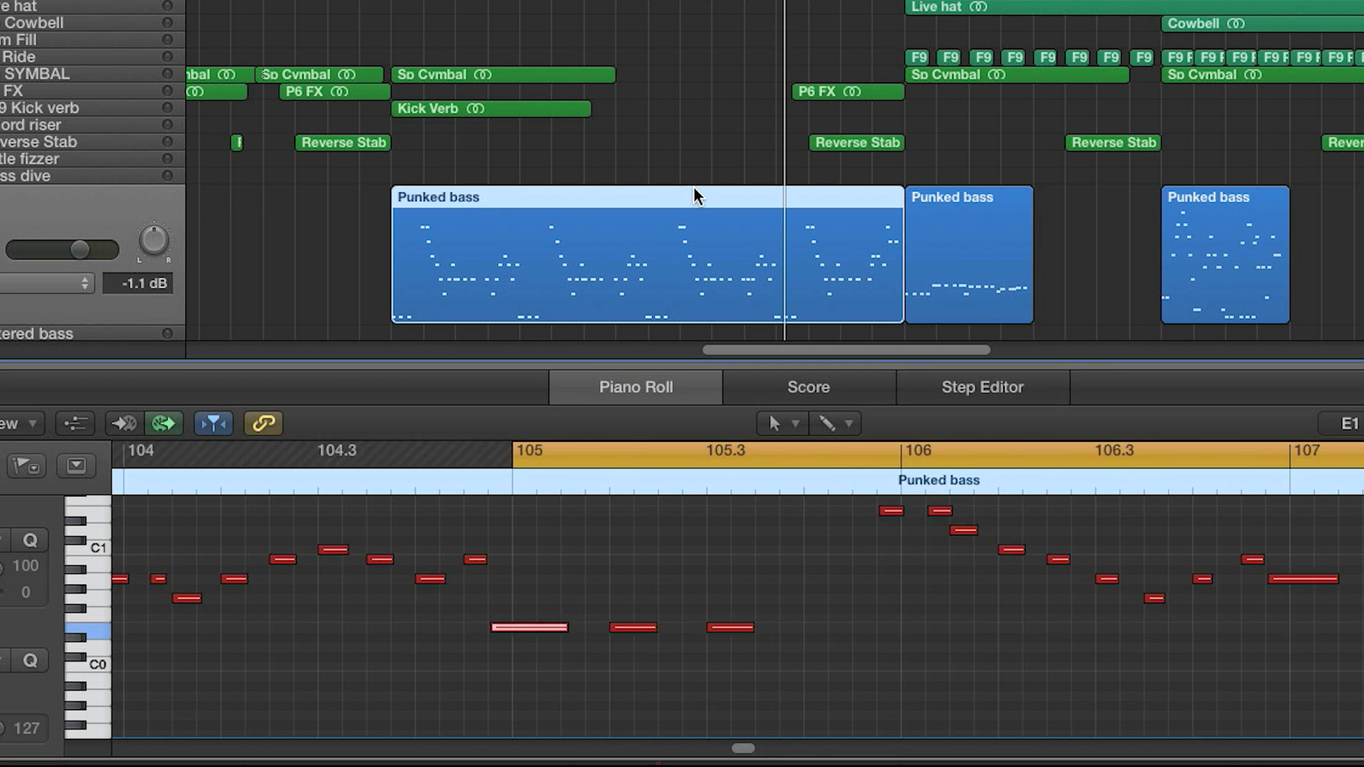
key("ctrl+s")
key("space")
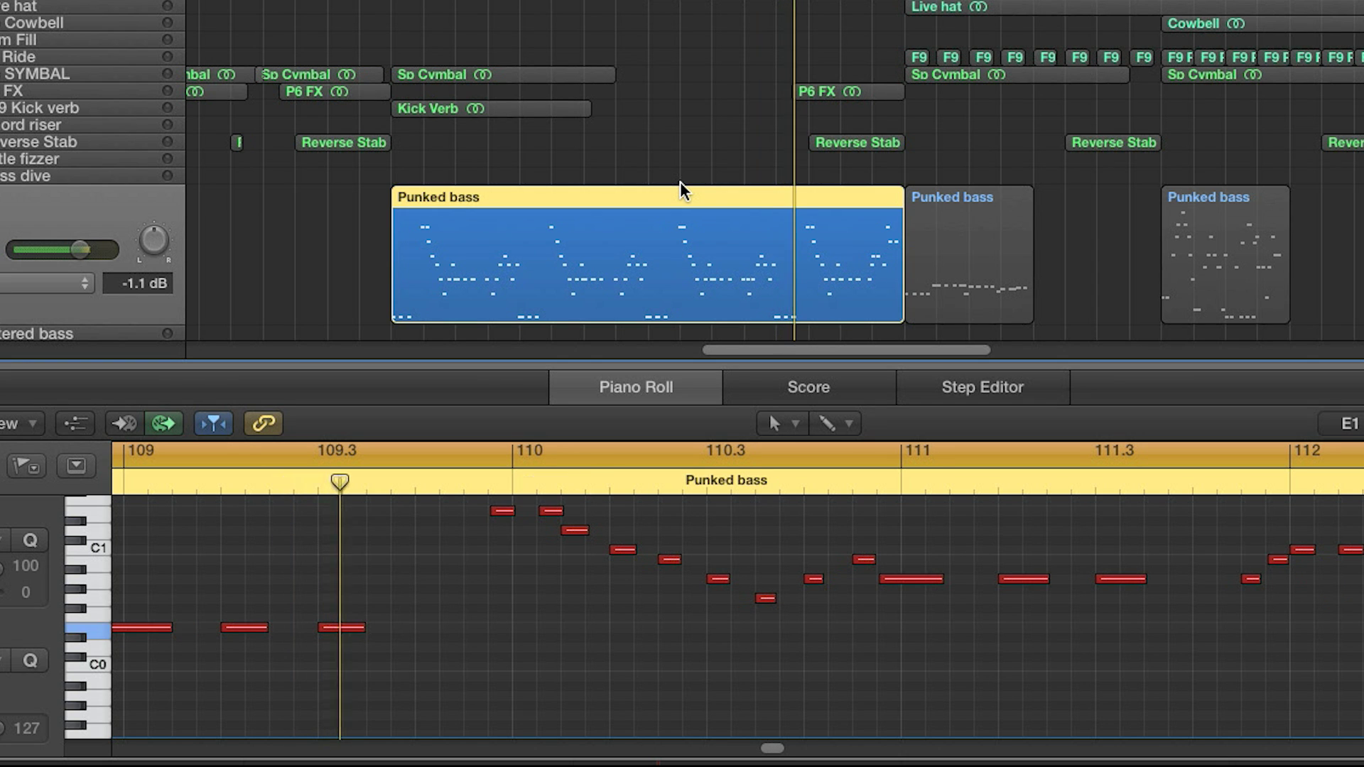
- Select the Formant Bass vox track to examine its notes in the Piano Roll, and enlarge the track in the arrangement
left_click(717, 110)
scroll(717, 112, "down", 5)
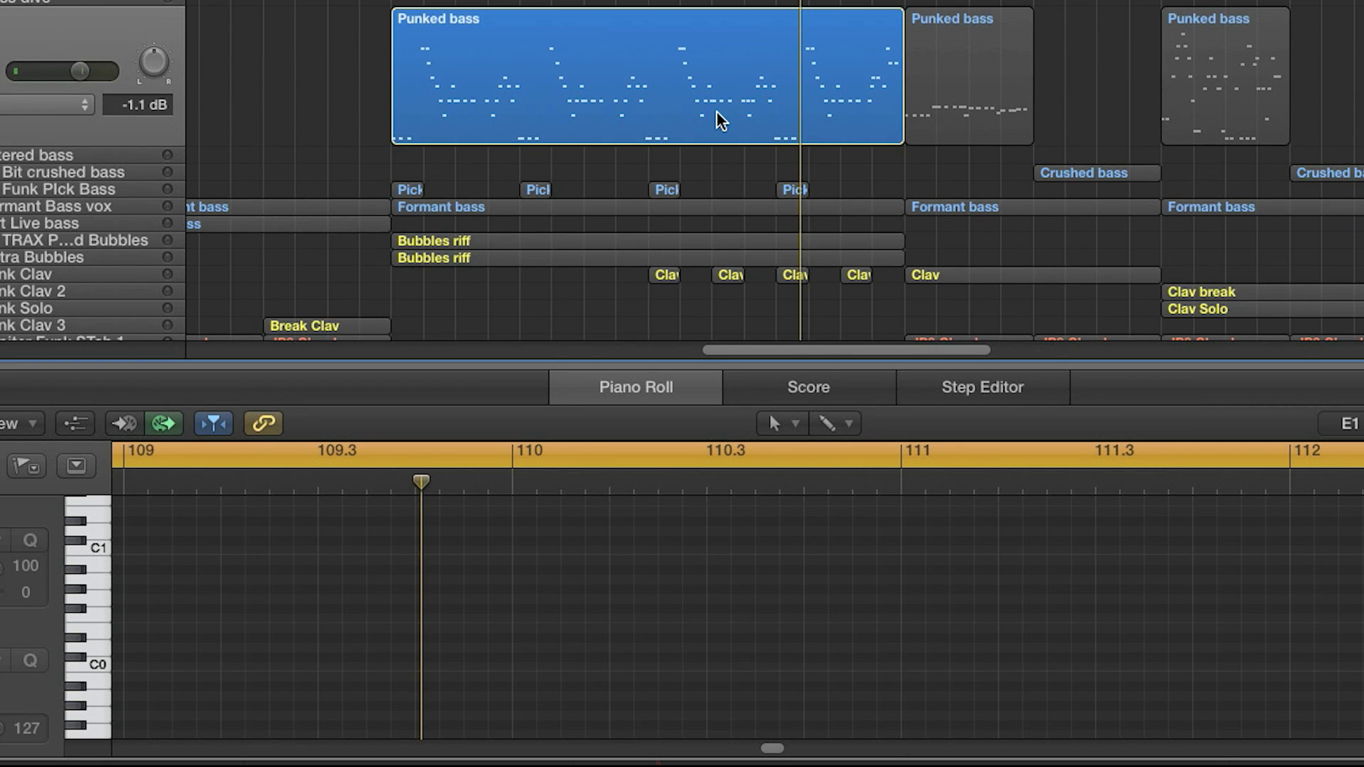
left_click(25, 207)
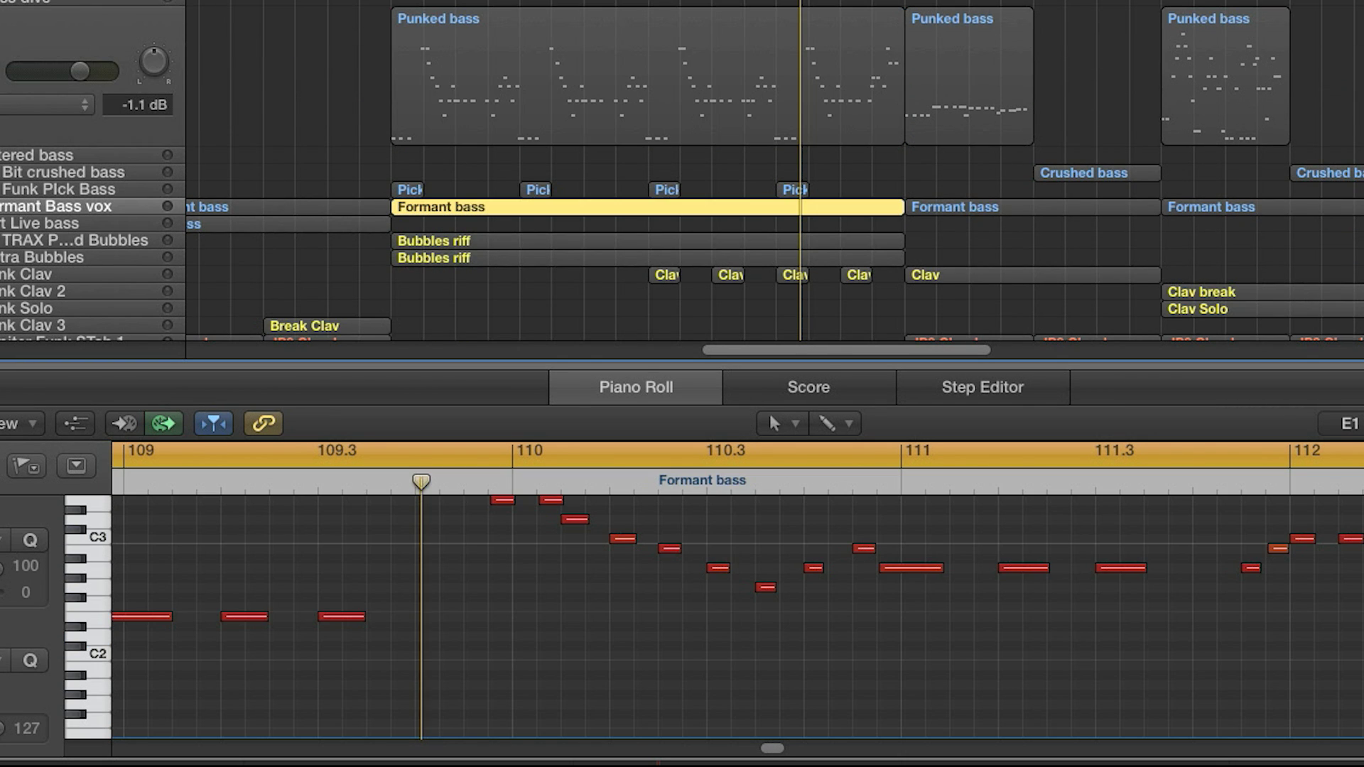
key("ctrl+z")
left_click(39, 223)
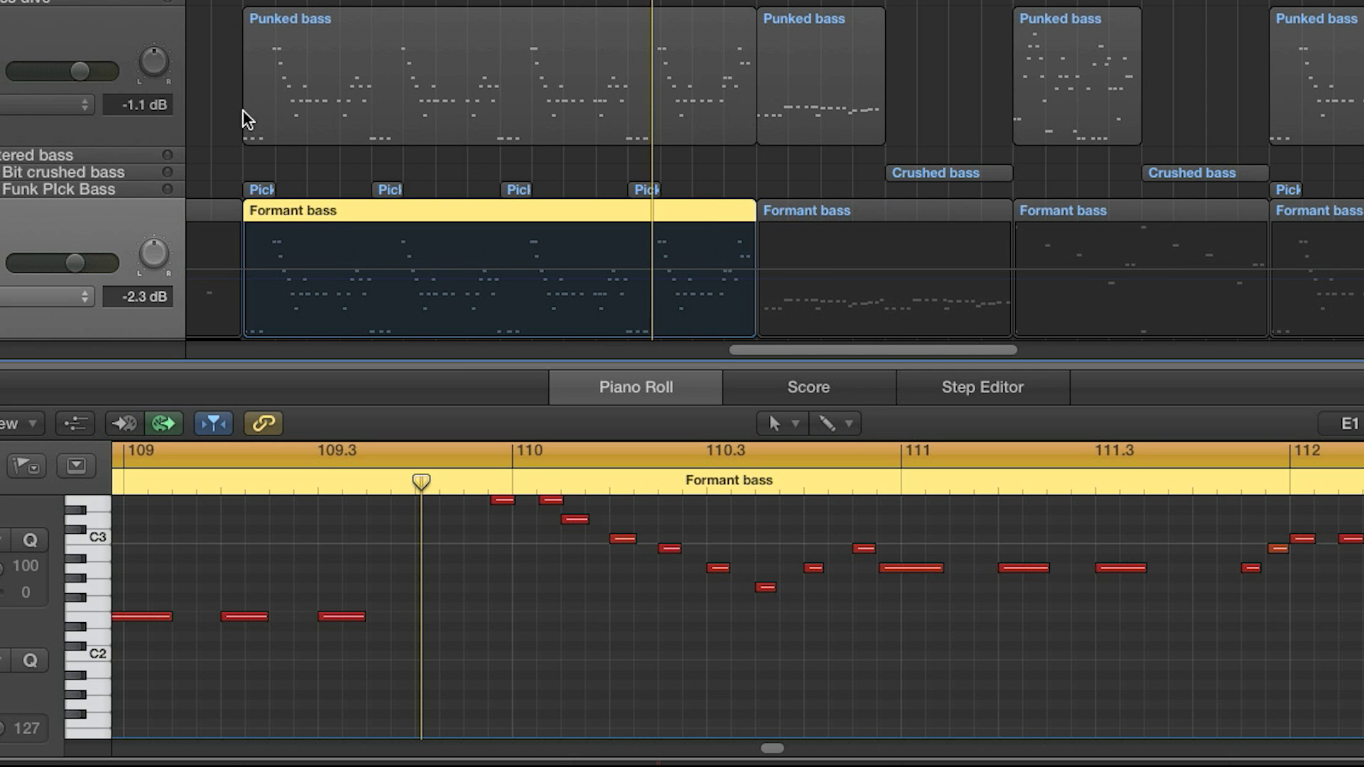
- Select the Punked, Picked and Formant bass regions together and enlarge the Piano Roll to compare their notes
left_click_drag(241, 113, 629, 265)
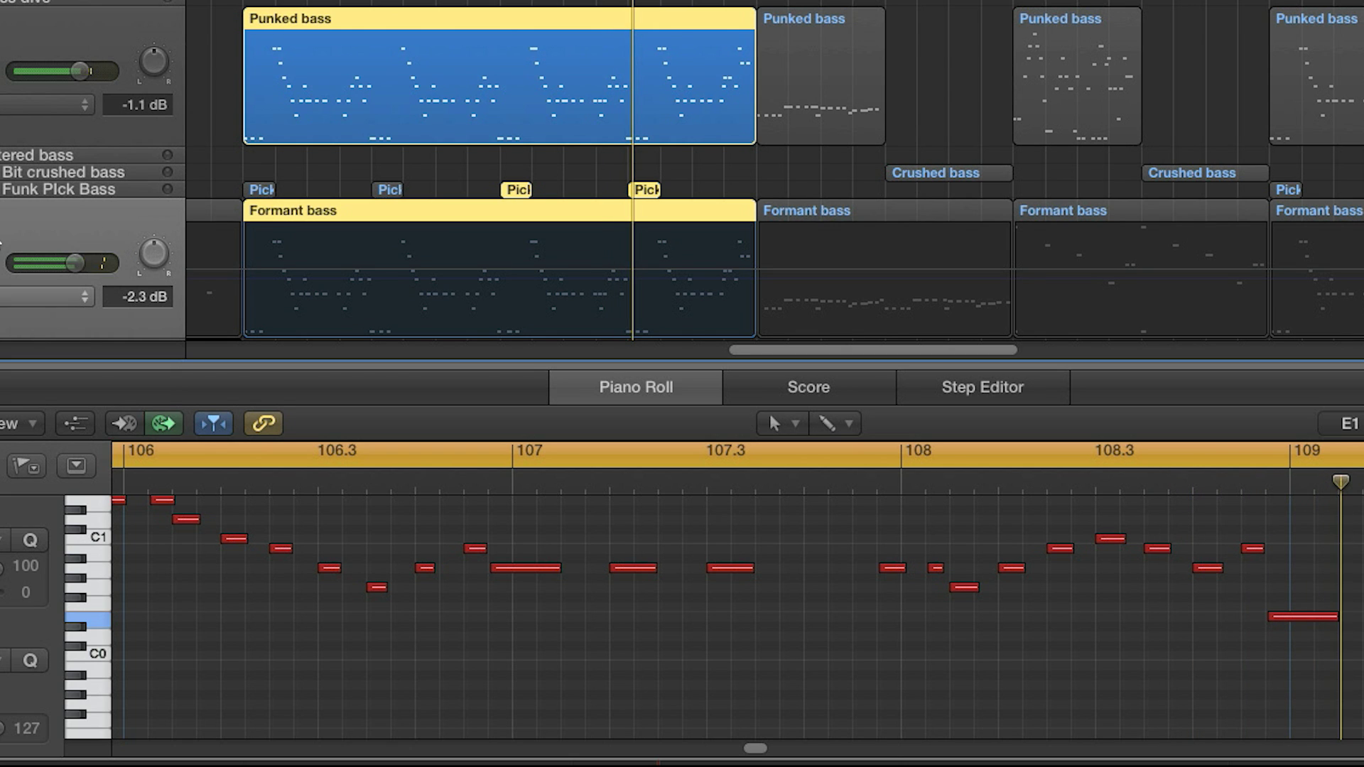
left_click(532, 668)
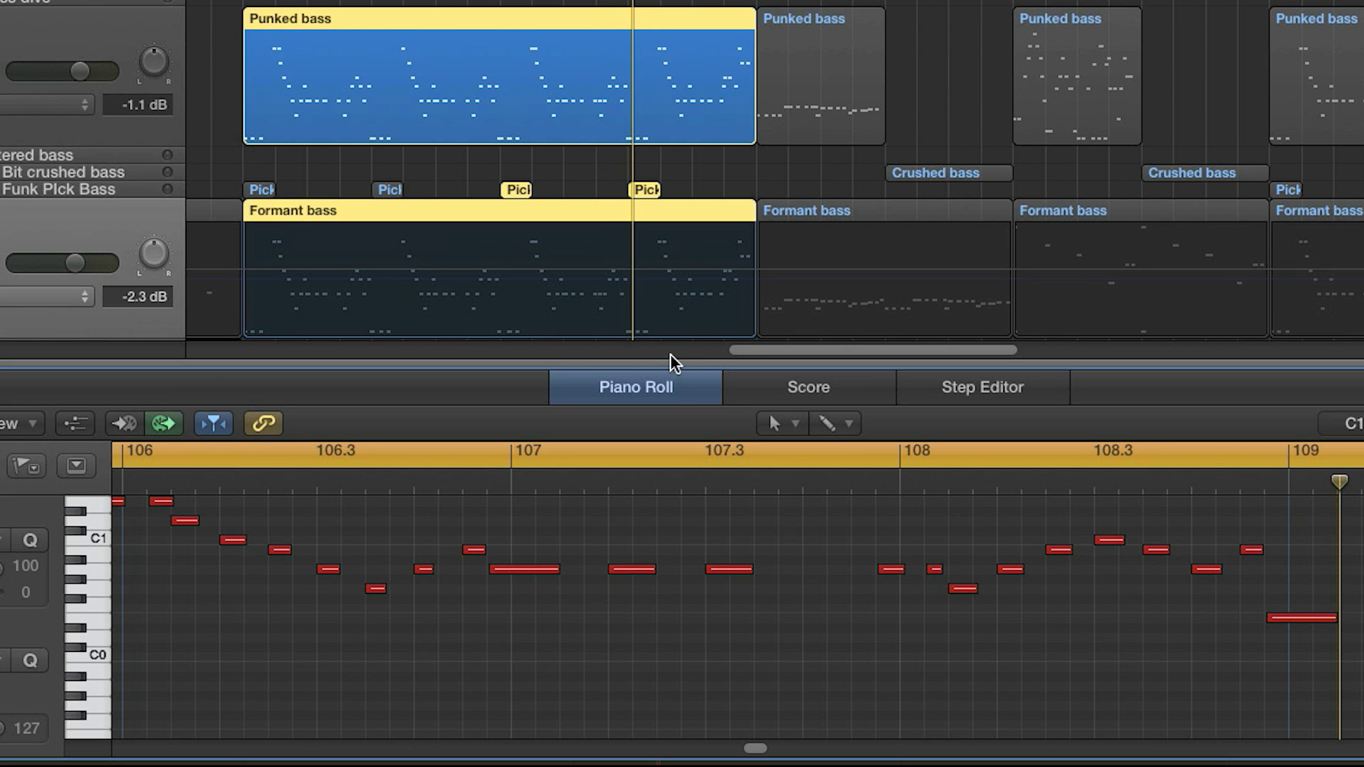
left_click_drag(664, 364, 664, 52)
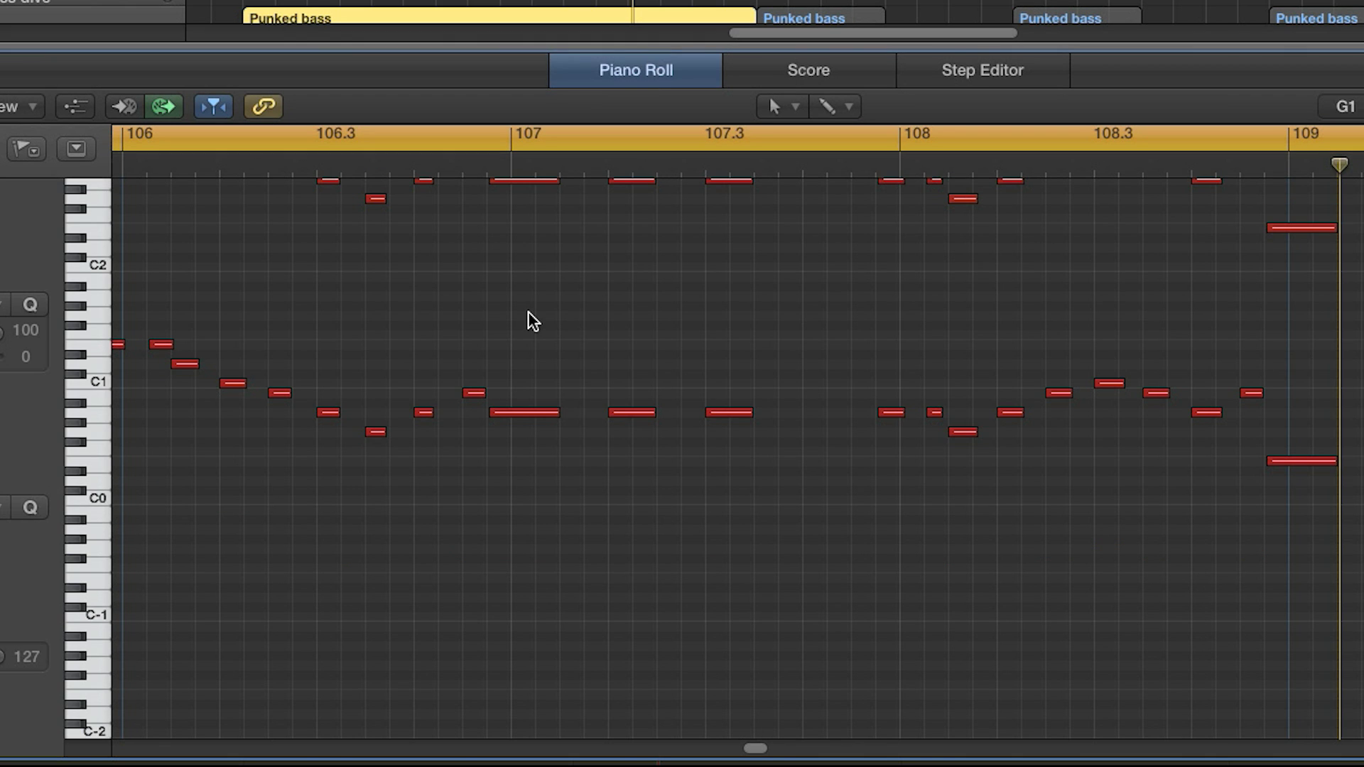
scroll(530, 320, "up", 4)
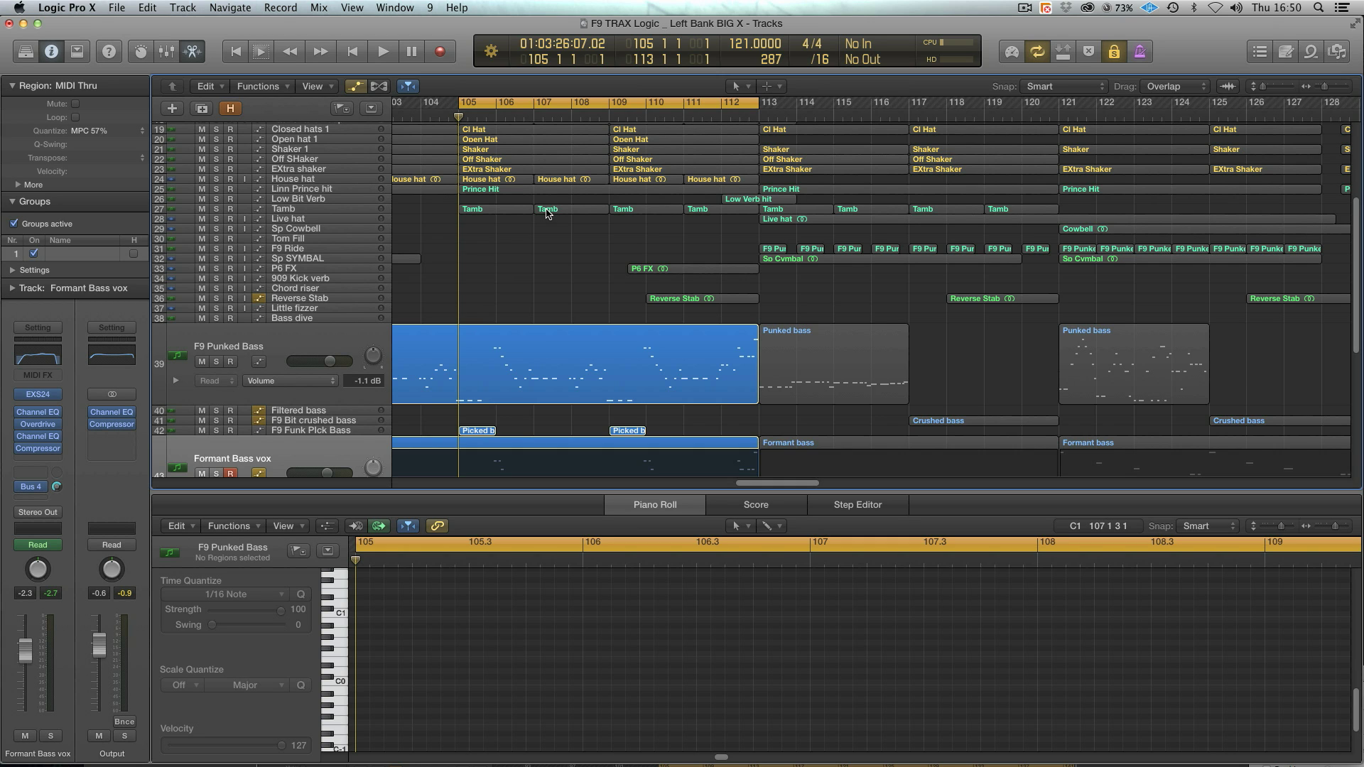
- Switch to iTunes and briefly play songs 0, Another One Bites the Dust and Good Times from the Good Times playlist
key("super+Tab")
key("super+Tab")
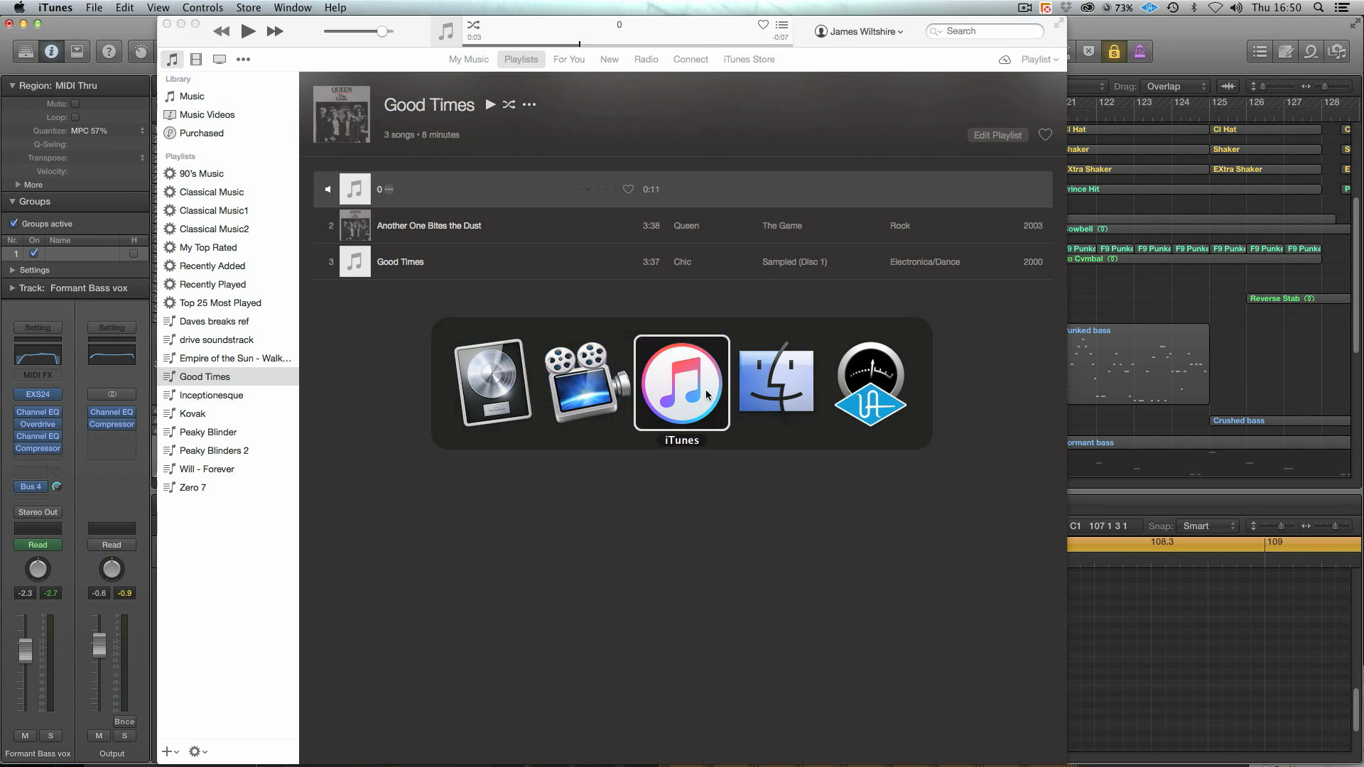
double_click(412, 189)
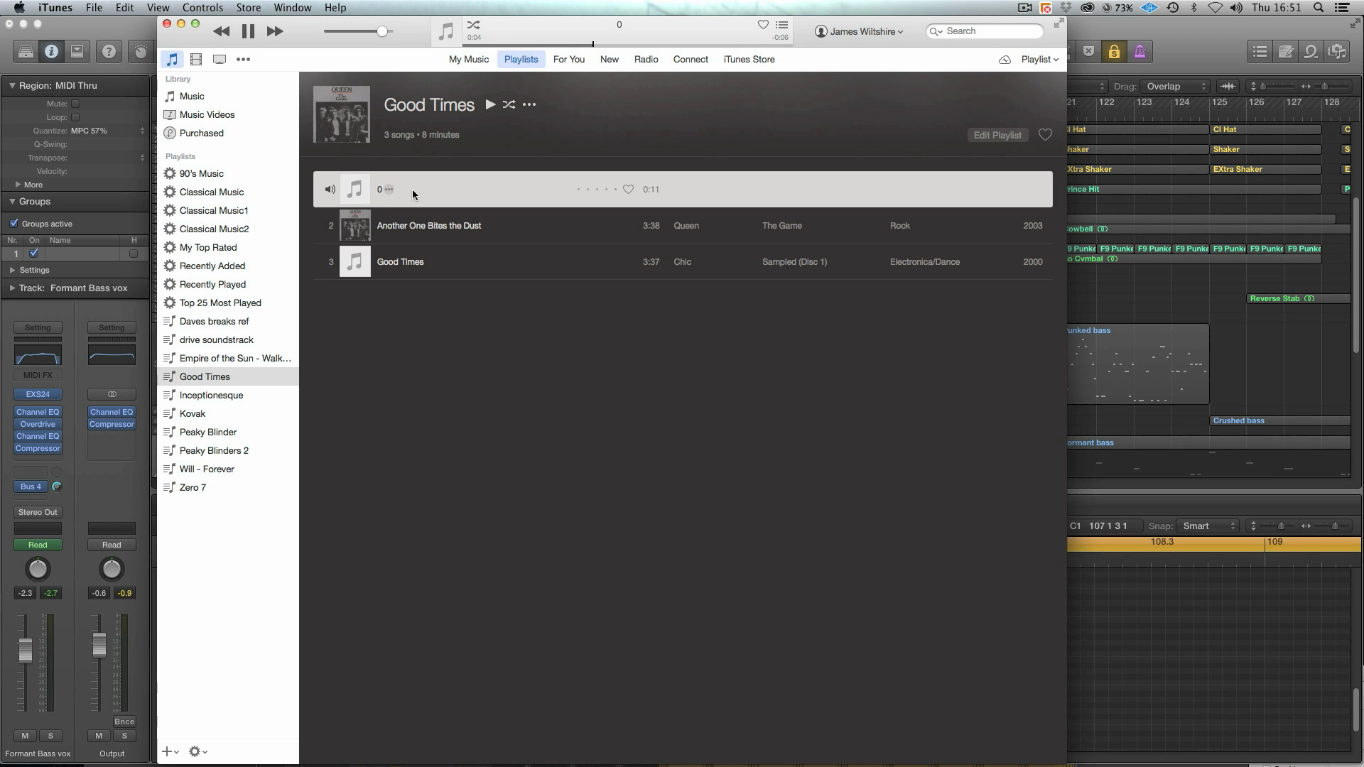
left_click(248, 32)
double_click(407, 226)
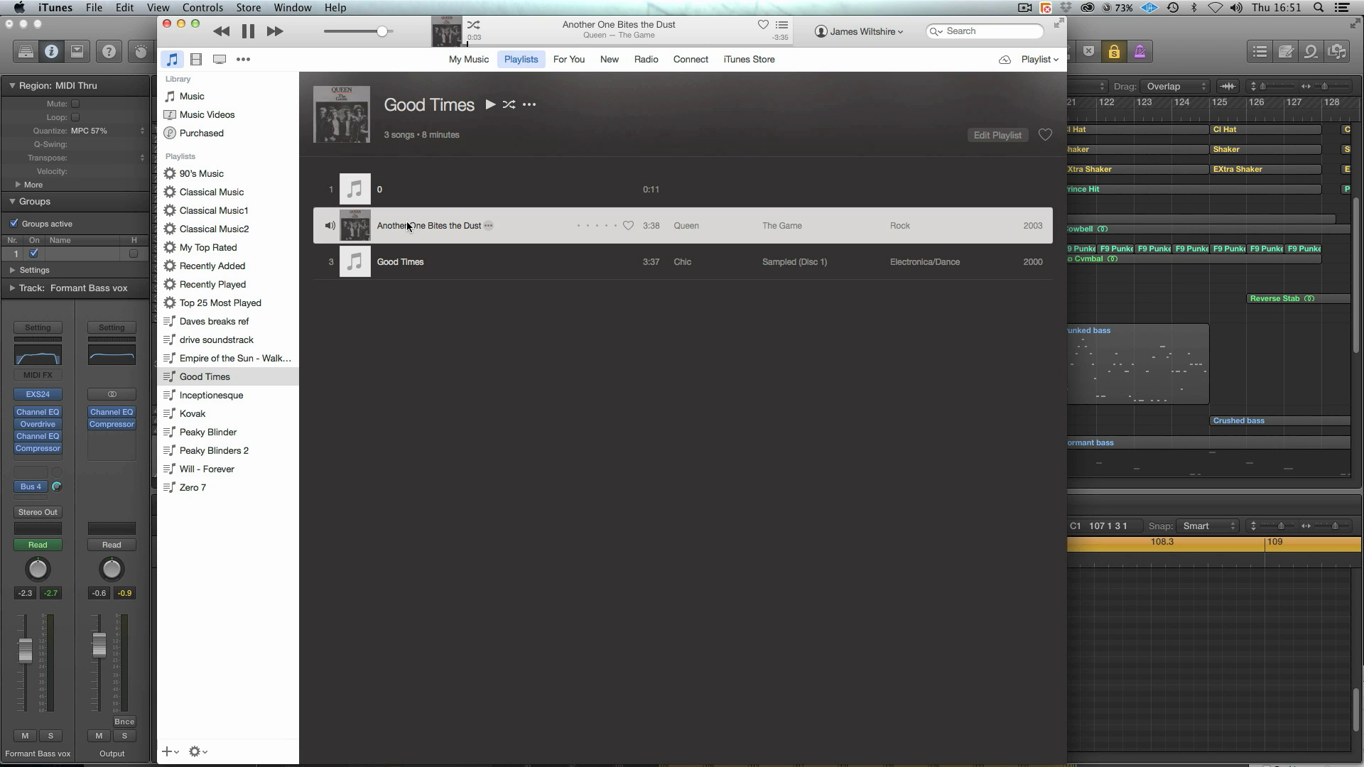
left_click(249, 33)
double_click(392, 265)
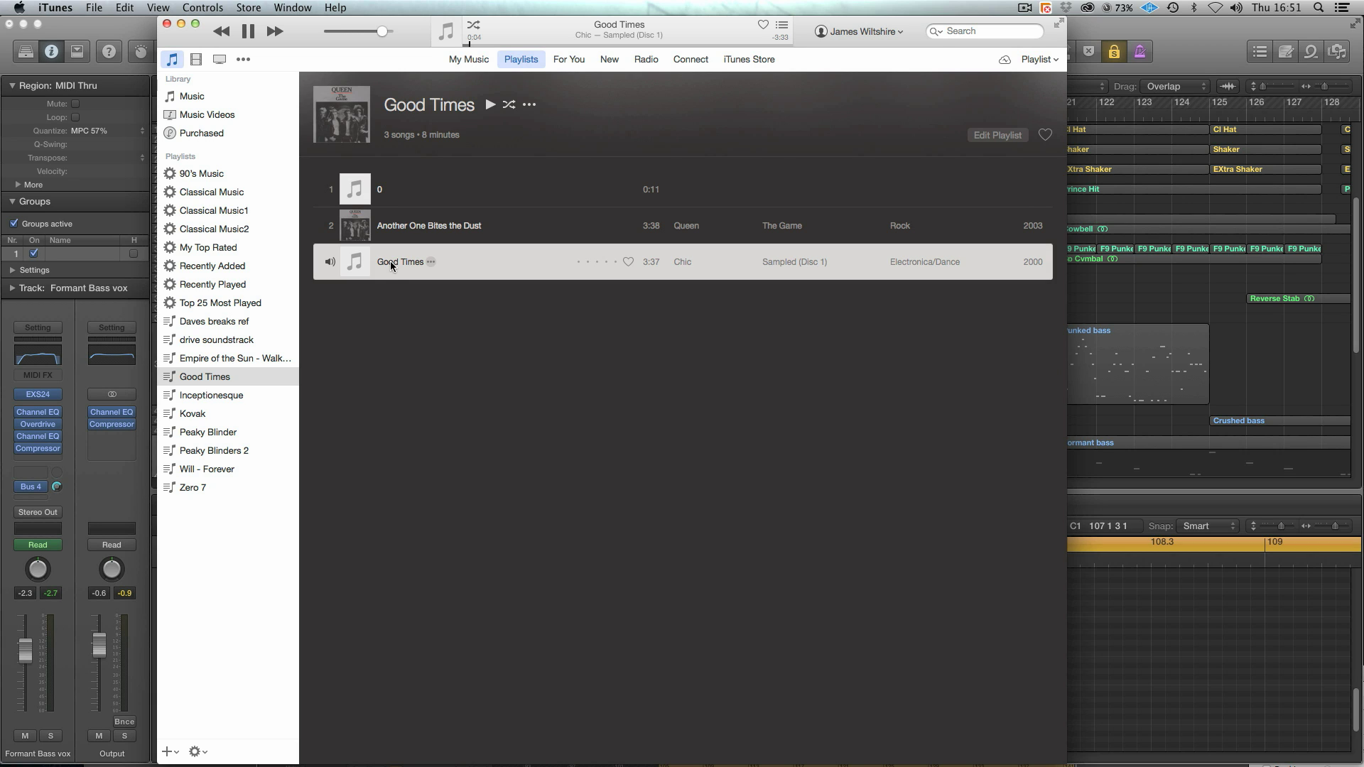
left_click(248, 33)
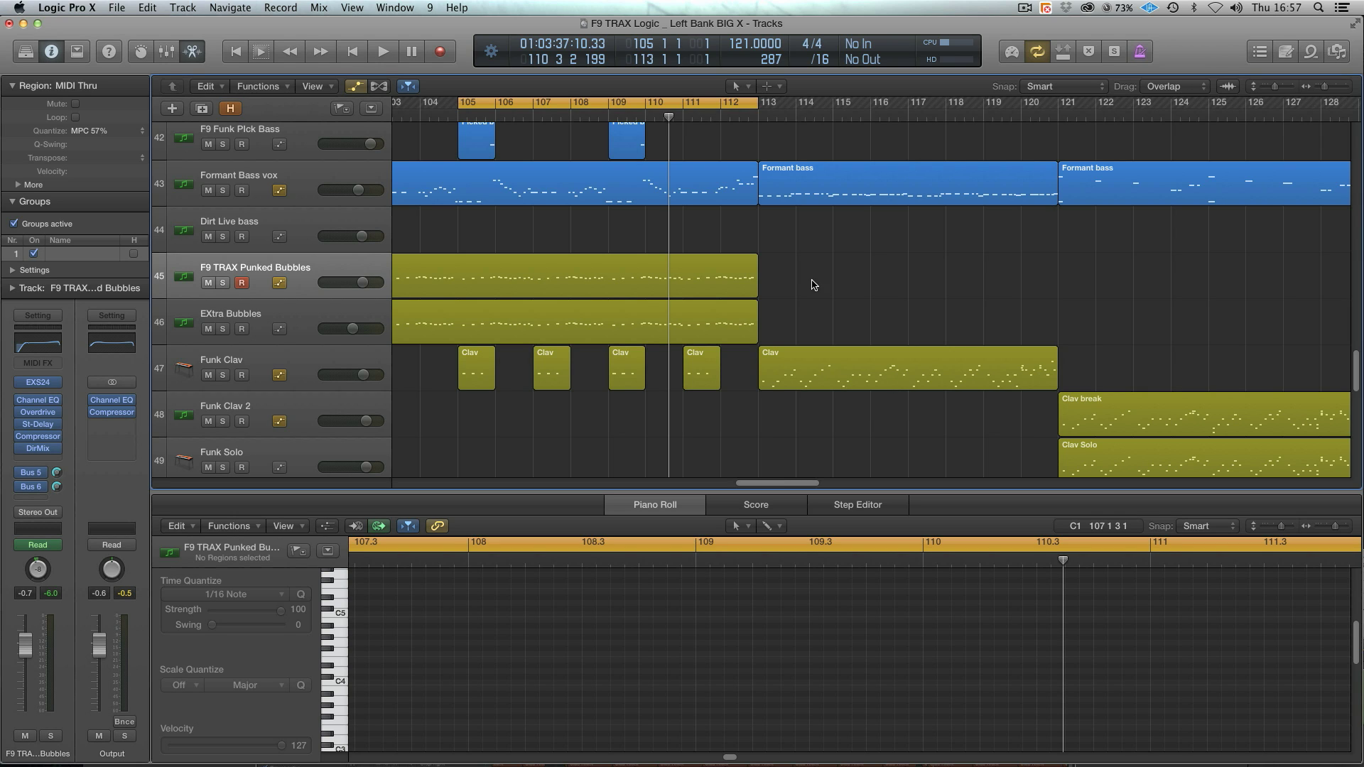
- Select the Funk Clav track and set the cycle range to bars 113 to 121
left_click(286, 360)
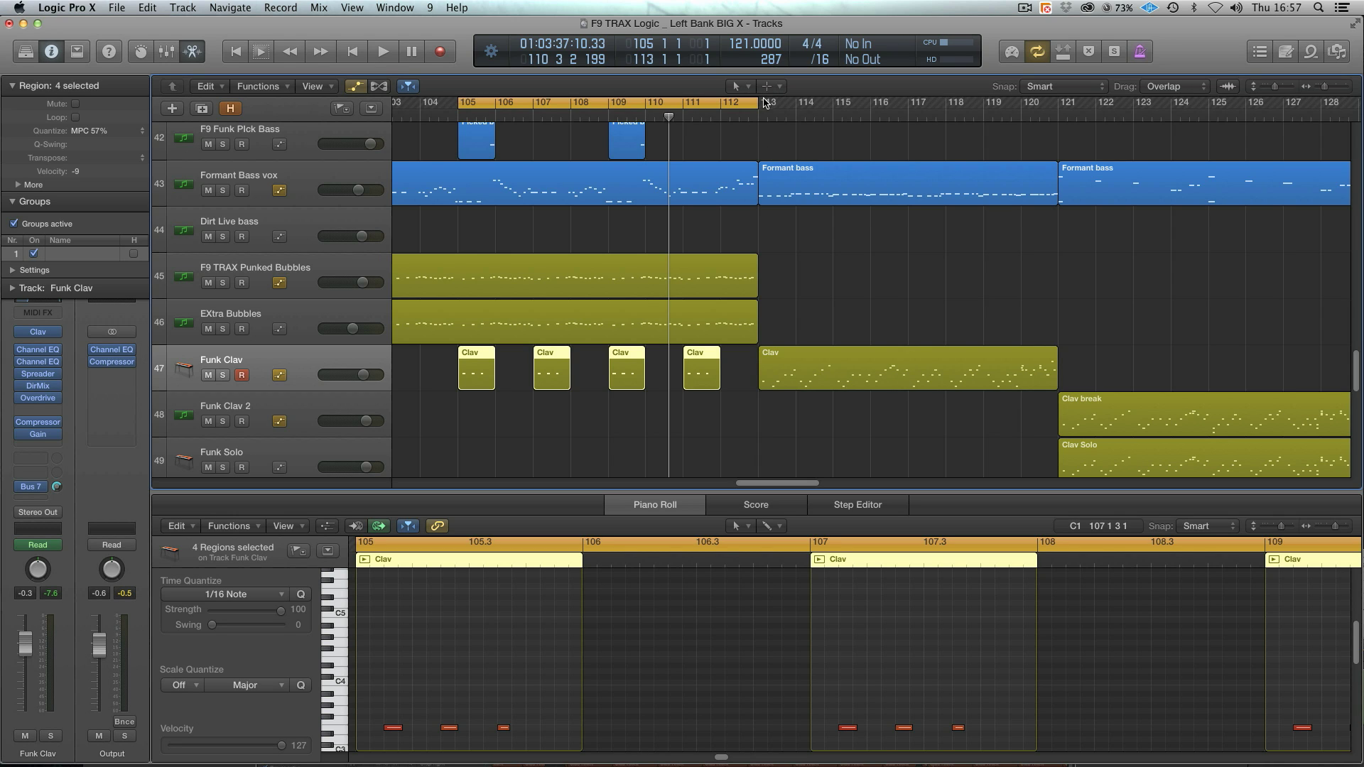
left_click_drag(757, 103, 1045, 132)
left_click(1094, 181)
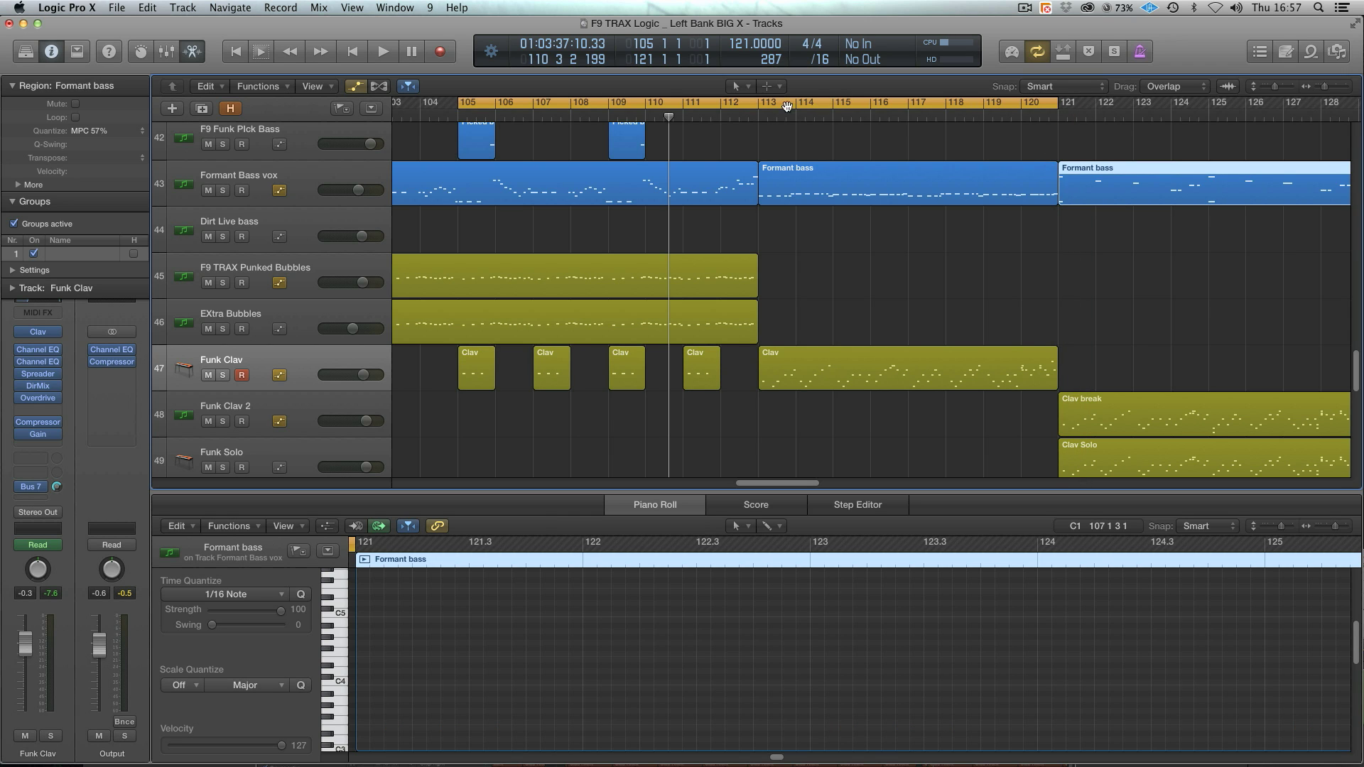
left_click_drag(759, 103, 1021, 114)
- Audition the long Clav region starting at bar 113, first in solo and again with the full mix
key("space")
left_click(950, 384)
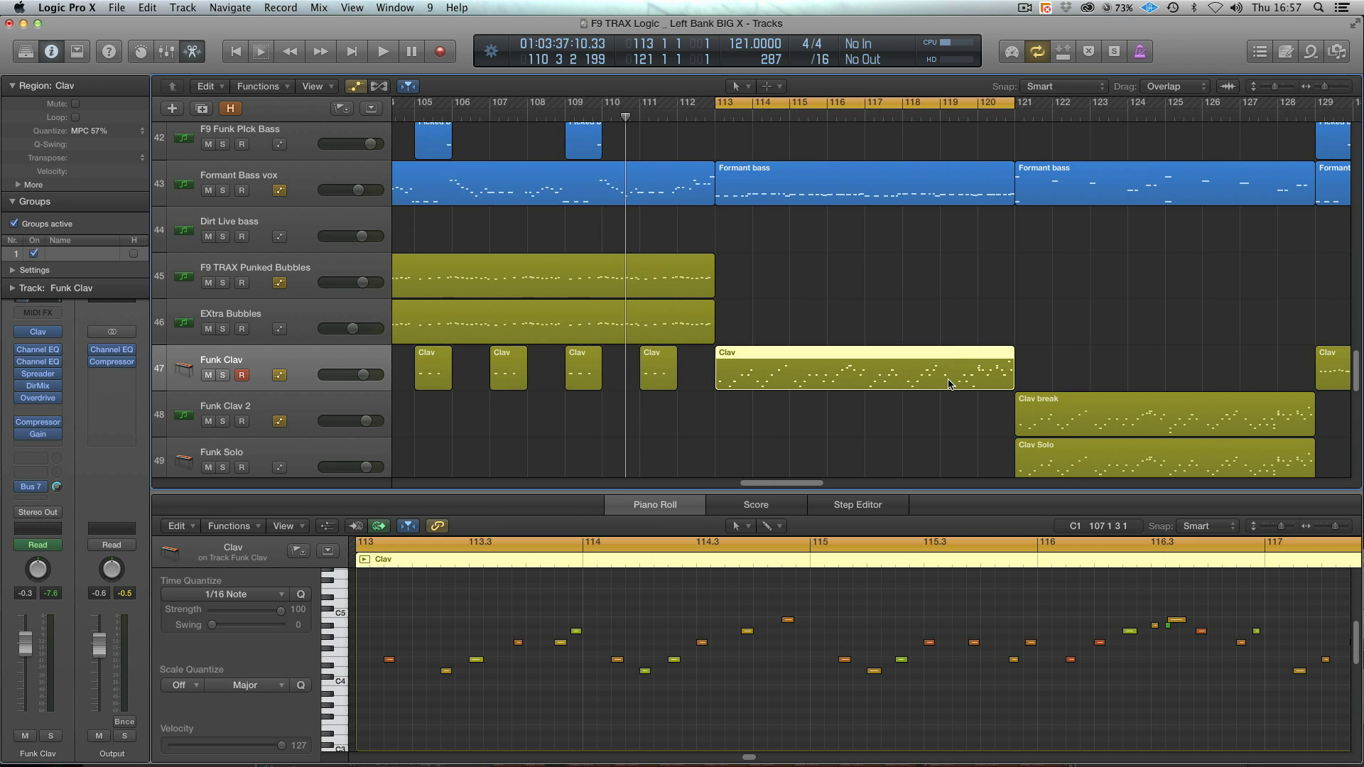
key("ctrl+s")
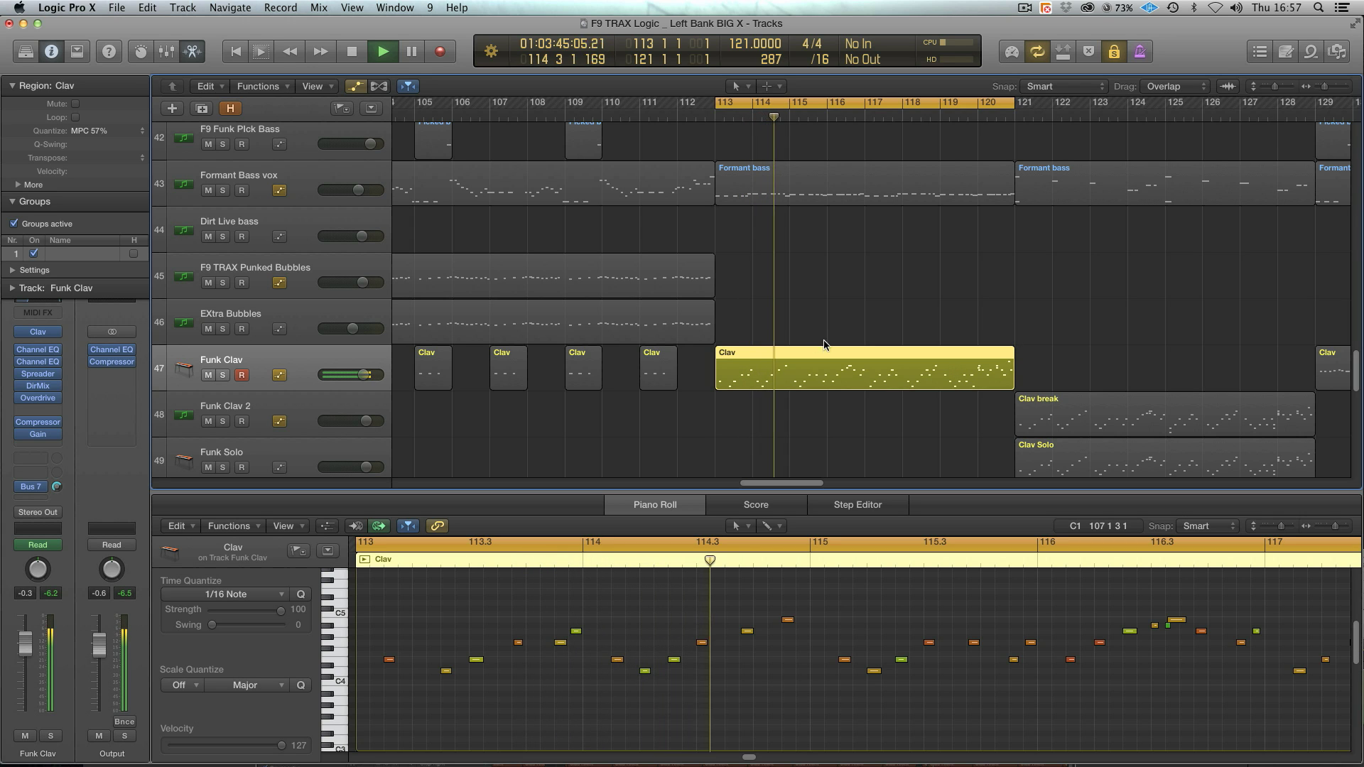
left_click(1114, 53)
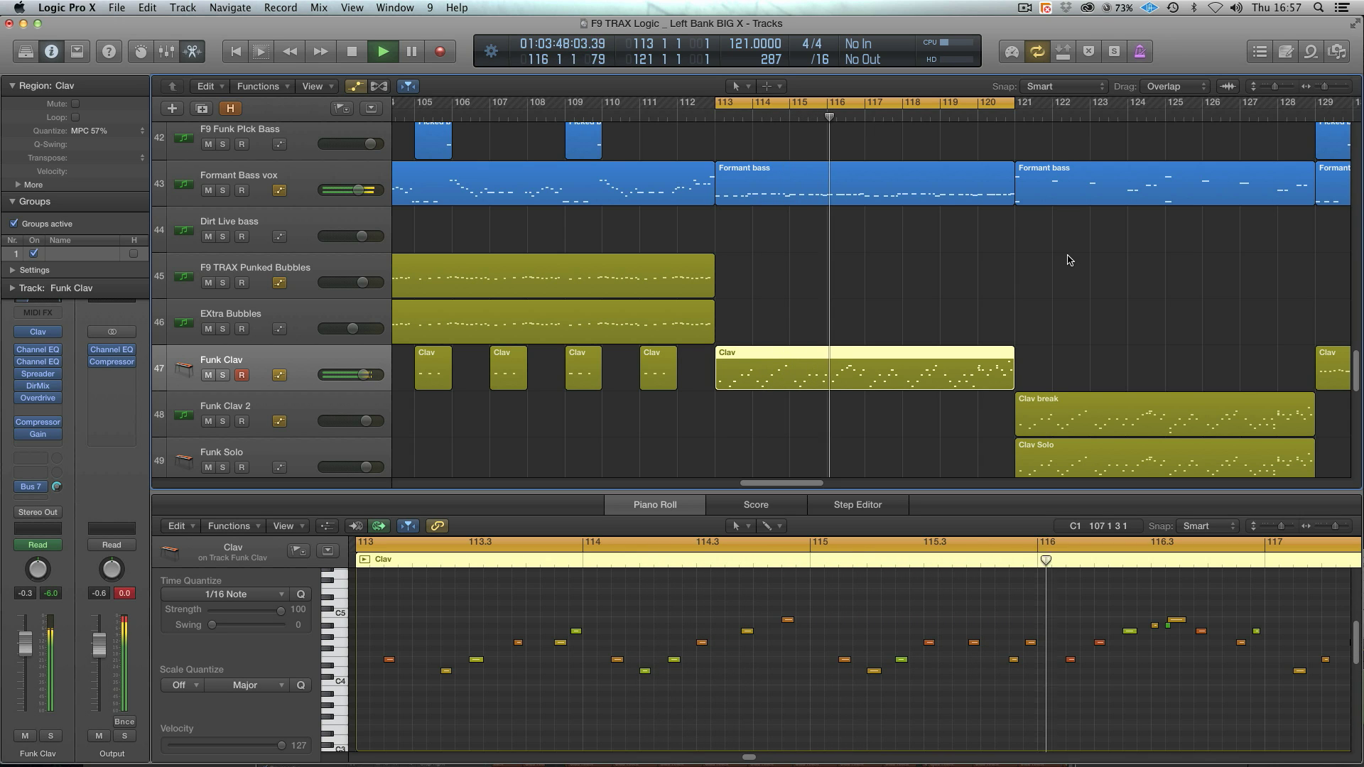
key("space")
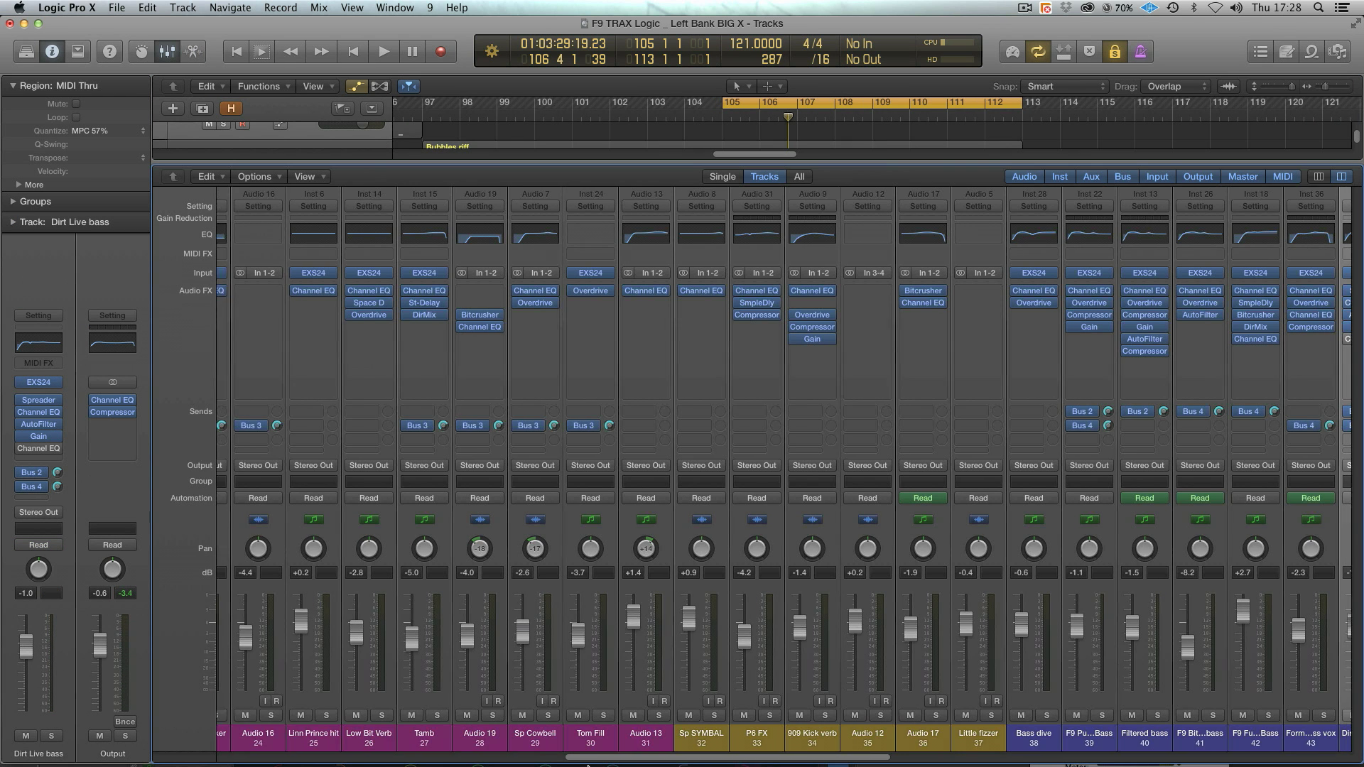
- Inspect the AutoFilter and Overdrive on the Filtered bass channel and the Spreader on the Funk Clav channel
left_click_drag(588, 764, 702, 765)
left_click(744, 339)
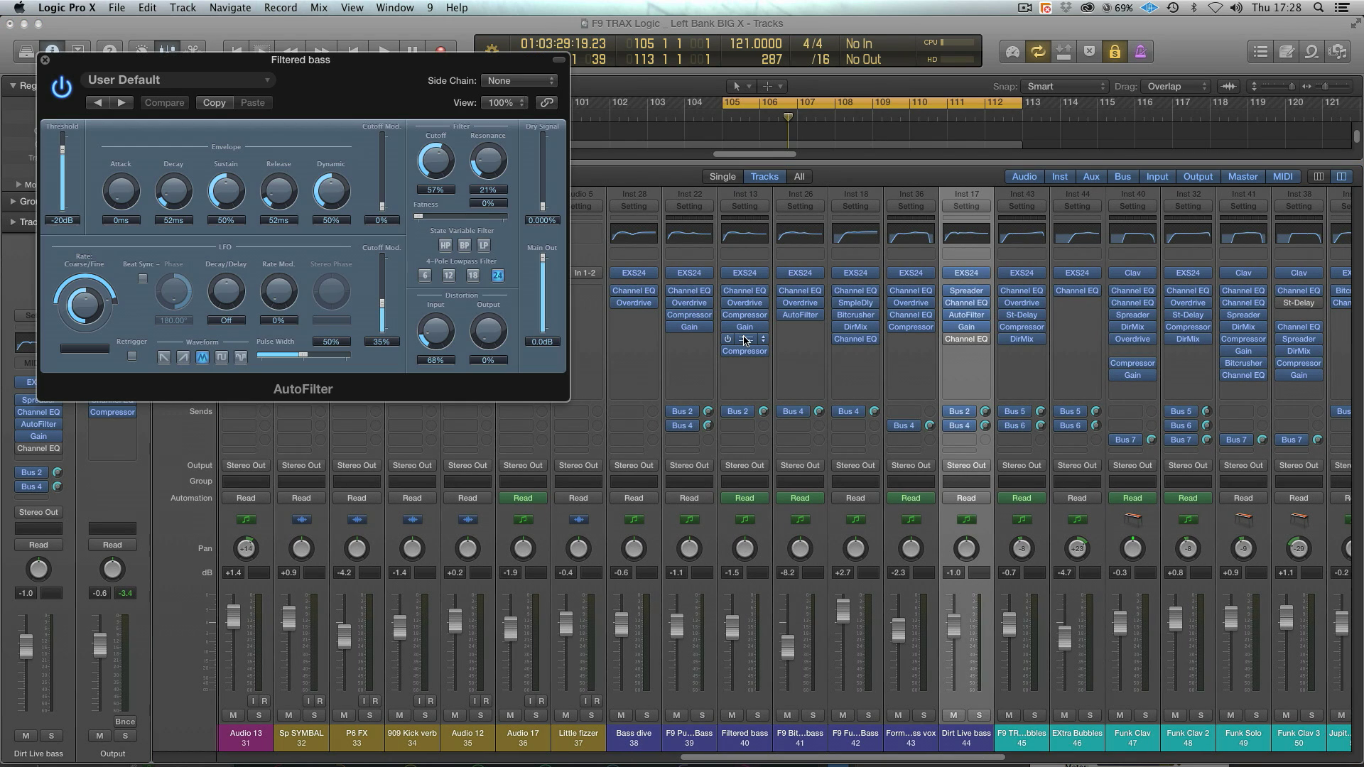
left_click(745, 302)
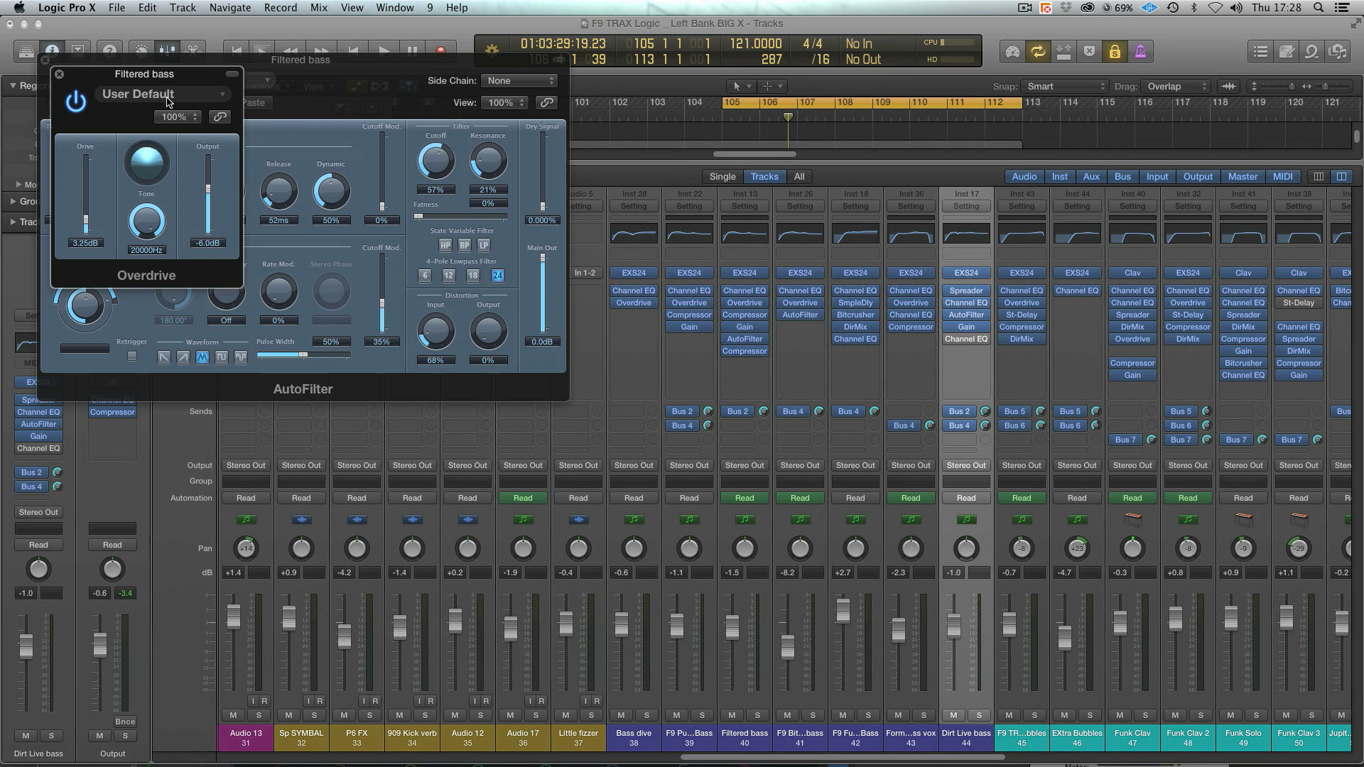
left_click(1135, 318)
left_click_drag(157, 59, 458, 513)
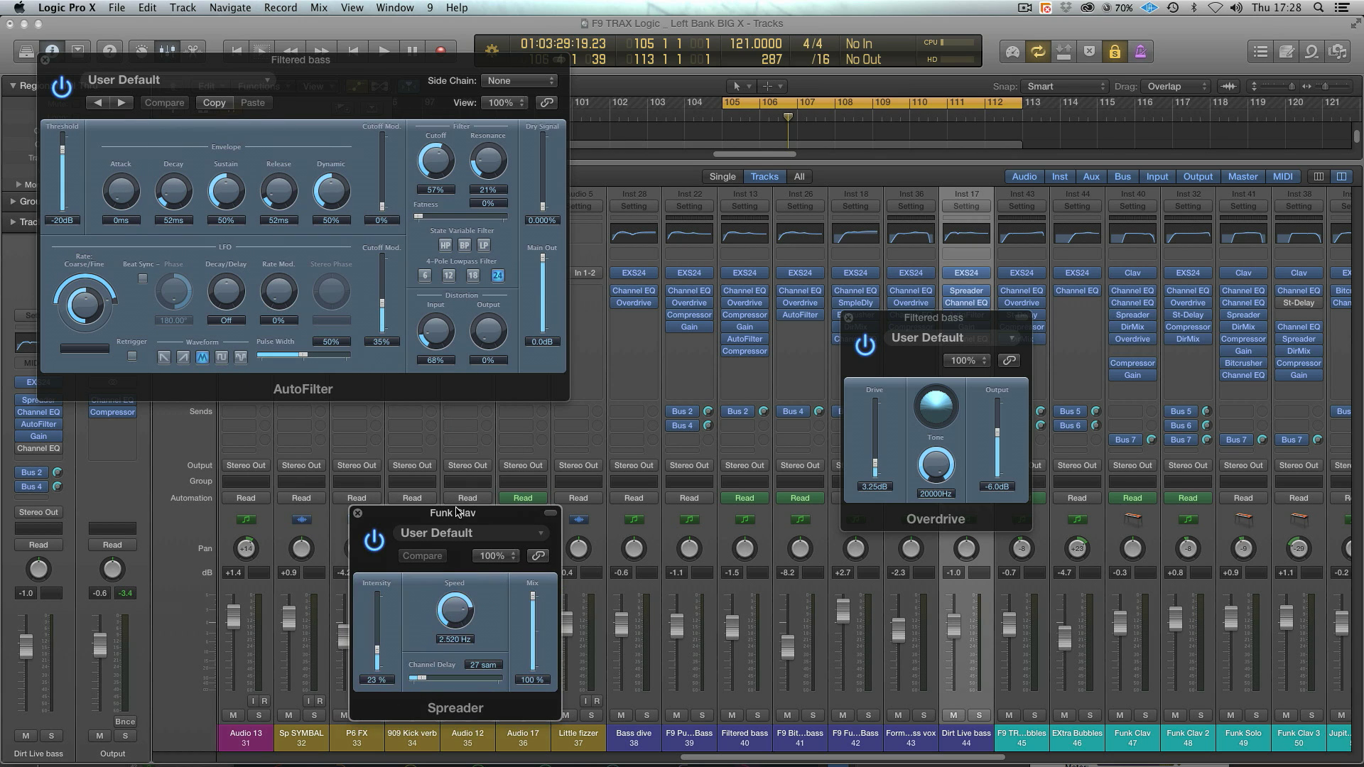
left_click(357, 513)
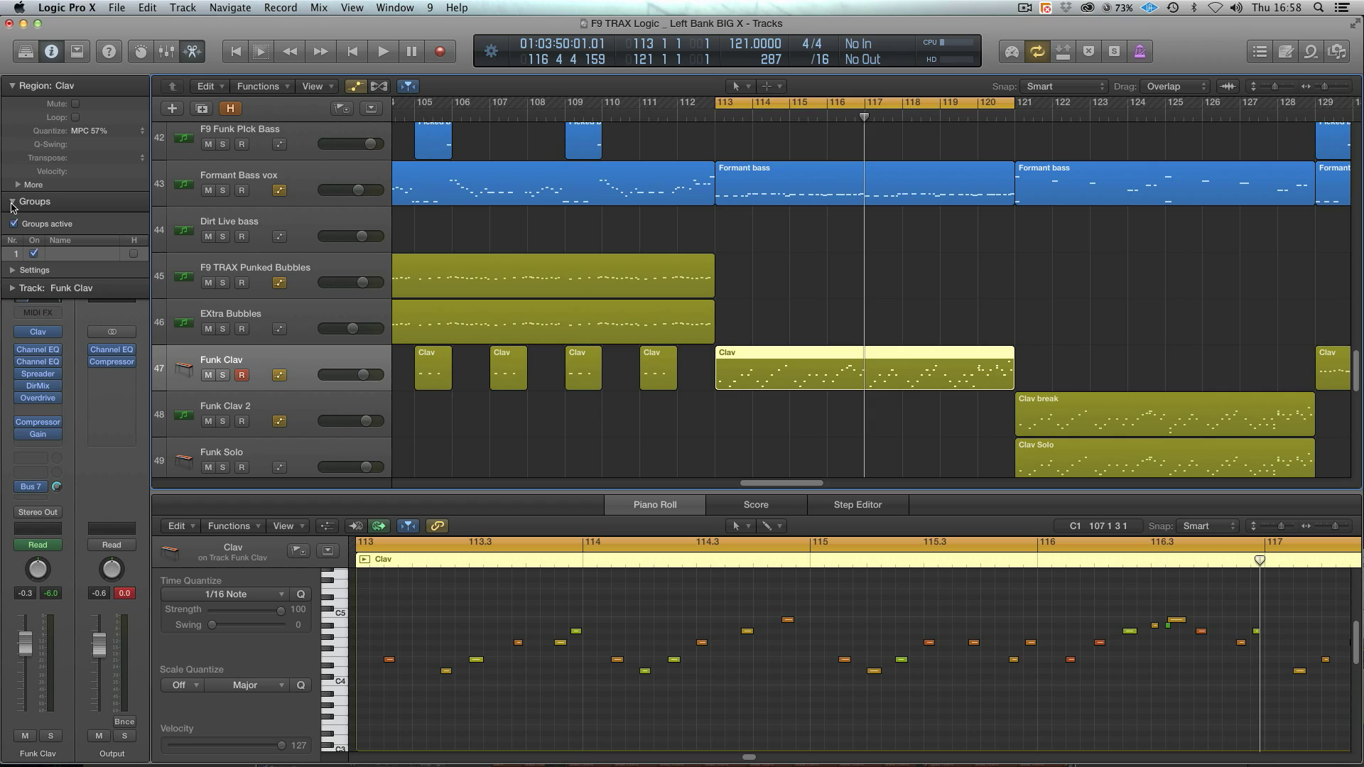
- Collapse the Groups settings to make room for the Funk Clav channel strip
left_click(12, 202)
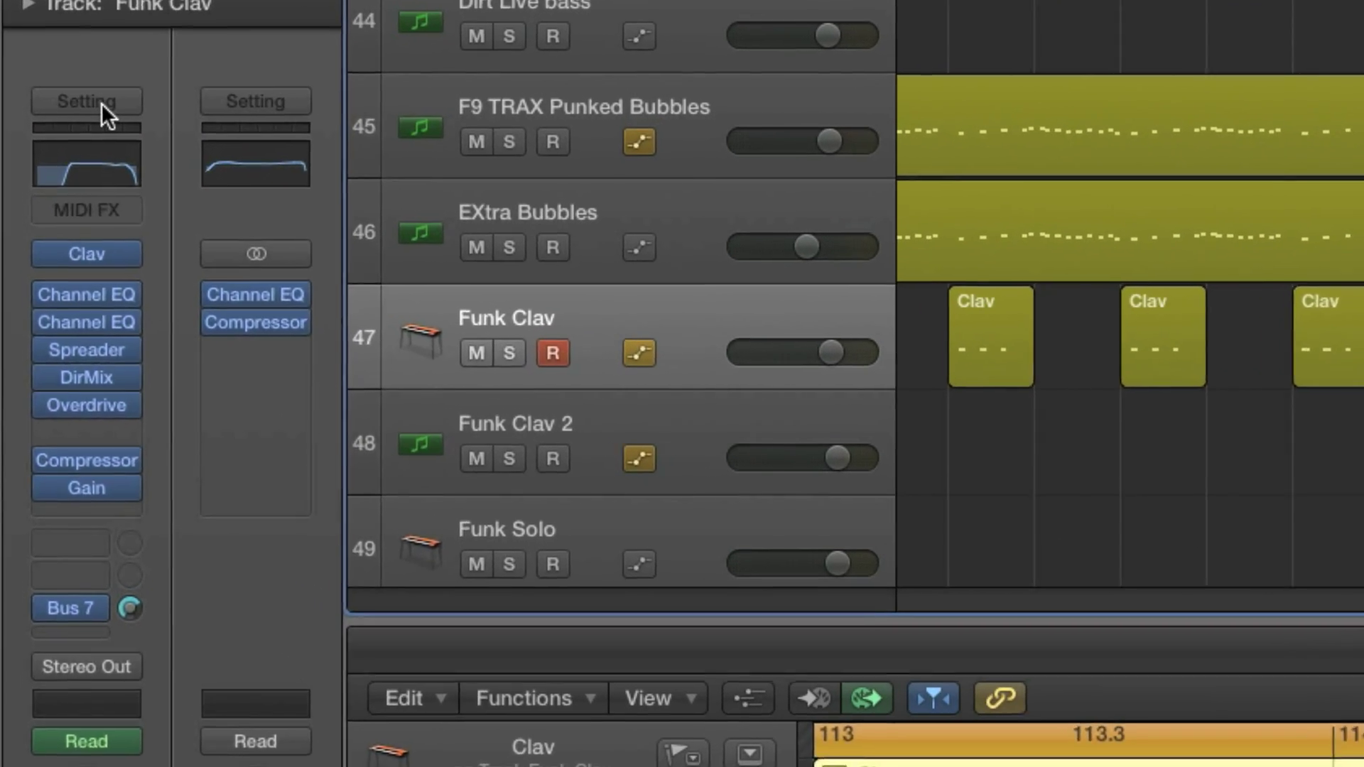
- Look across the mixer's channel strips, from the kick channels through to the Master, examining their inserts and sends
left_click(38, 265)
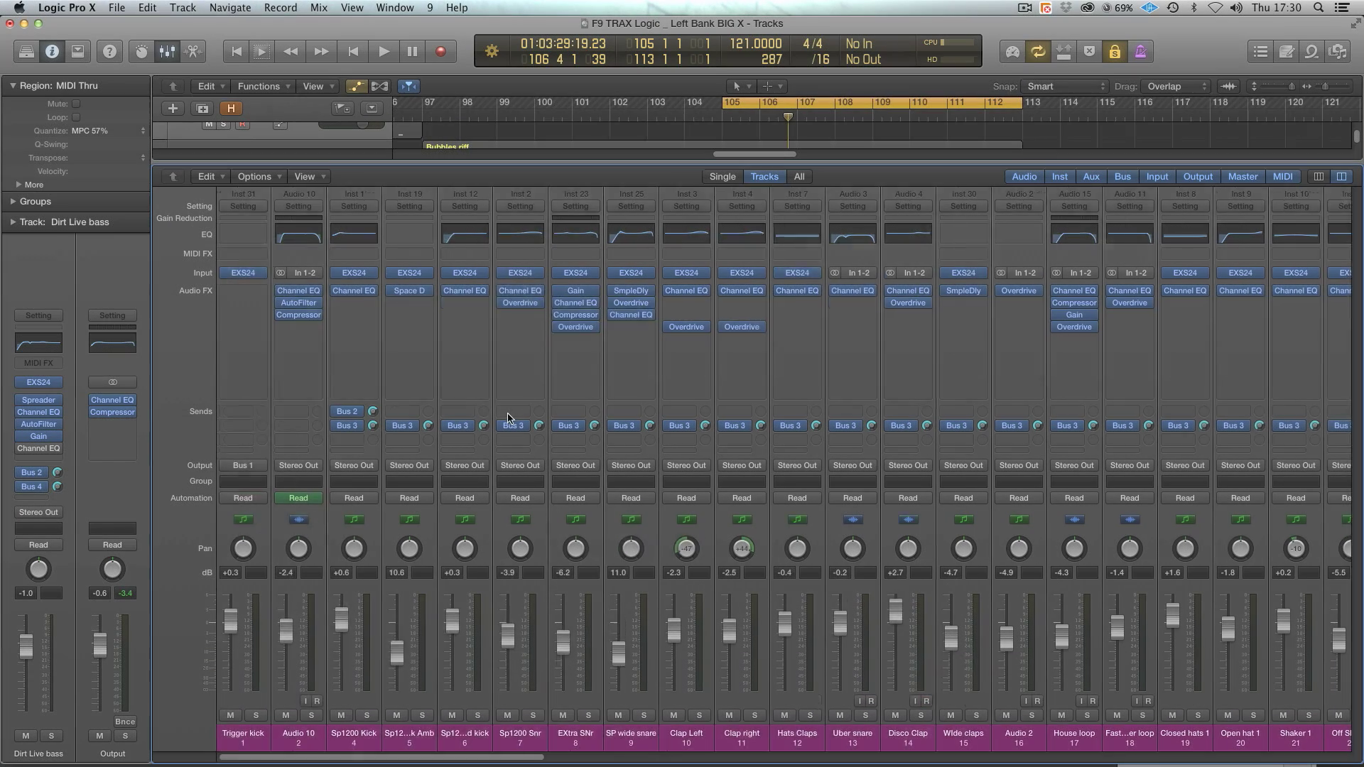
scroll(508, 418, "right", 15)
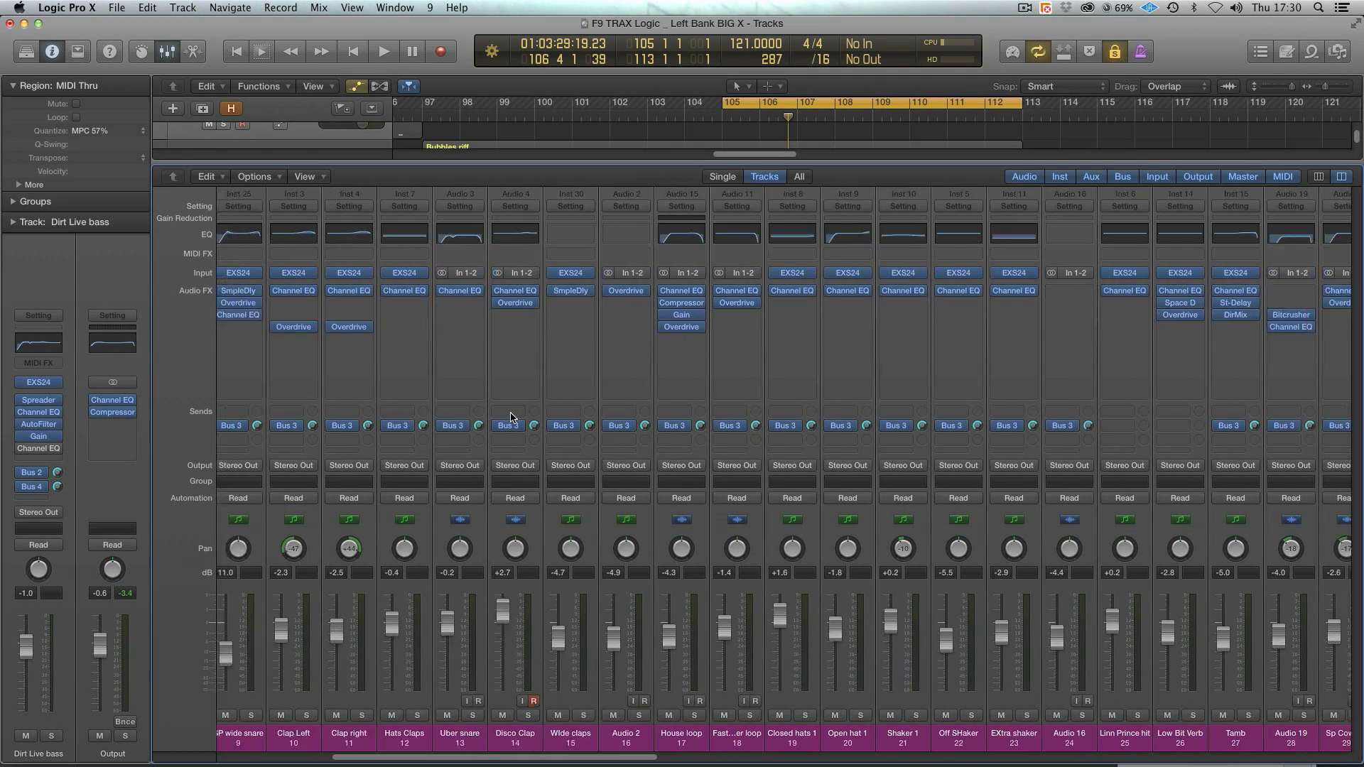
scroll(807, 492, "right", 10)
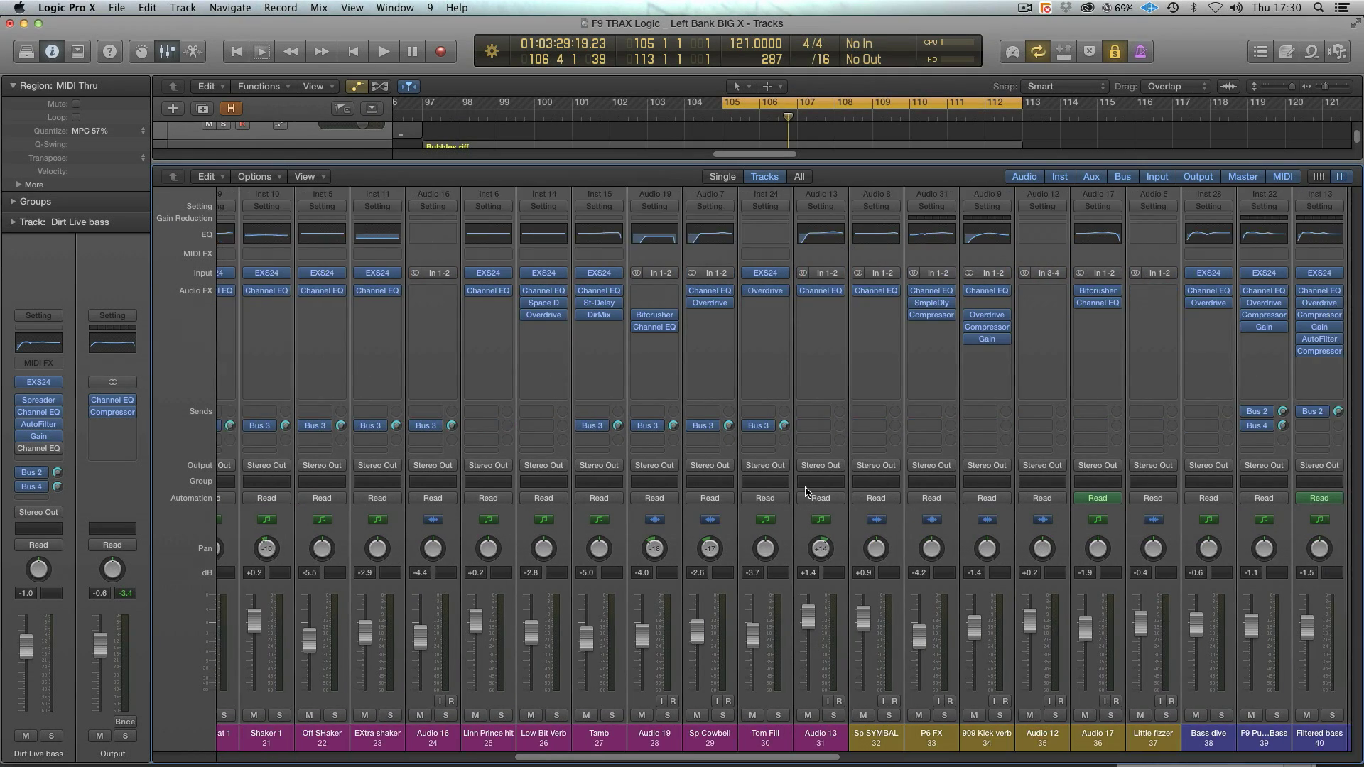
scroll(806, 491, "right", 10)
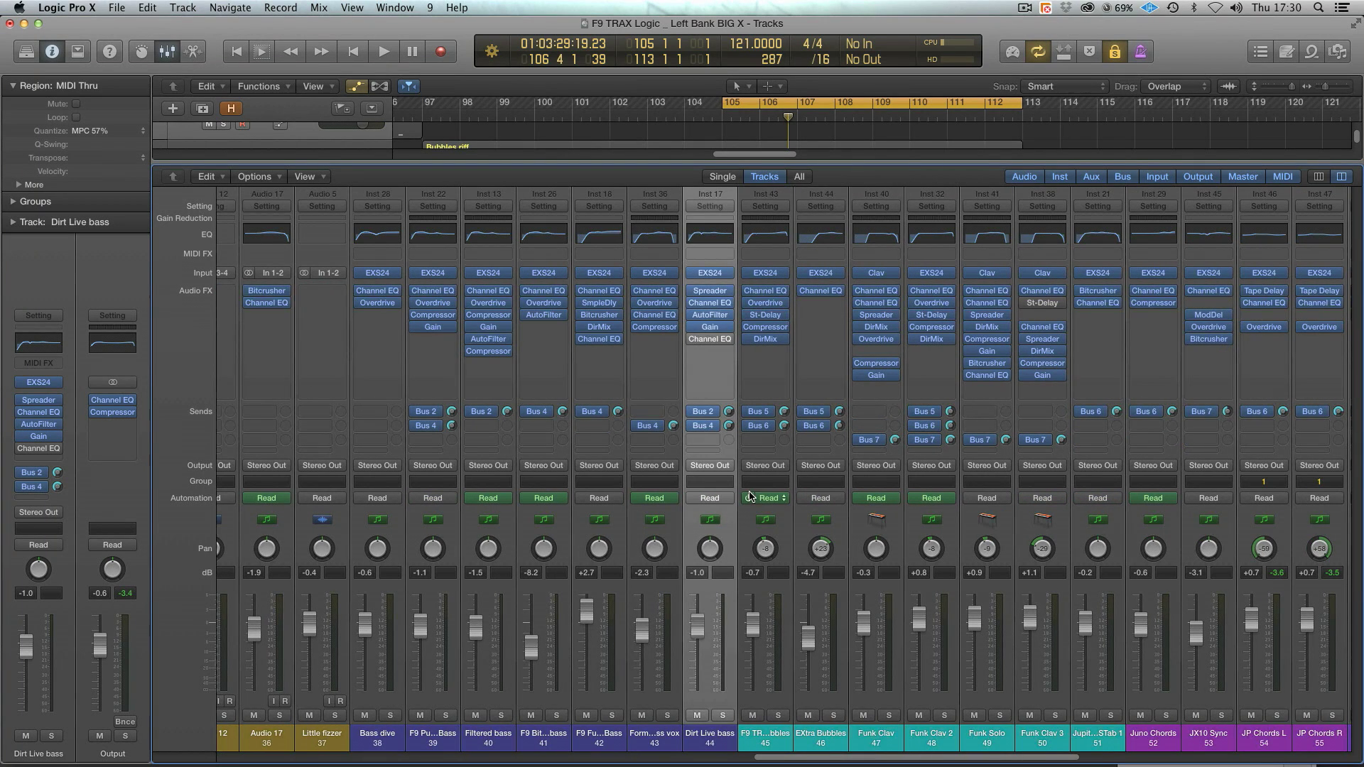
scroll(757, 497, "right", 7)
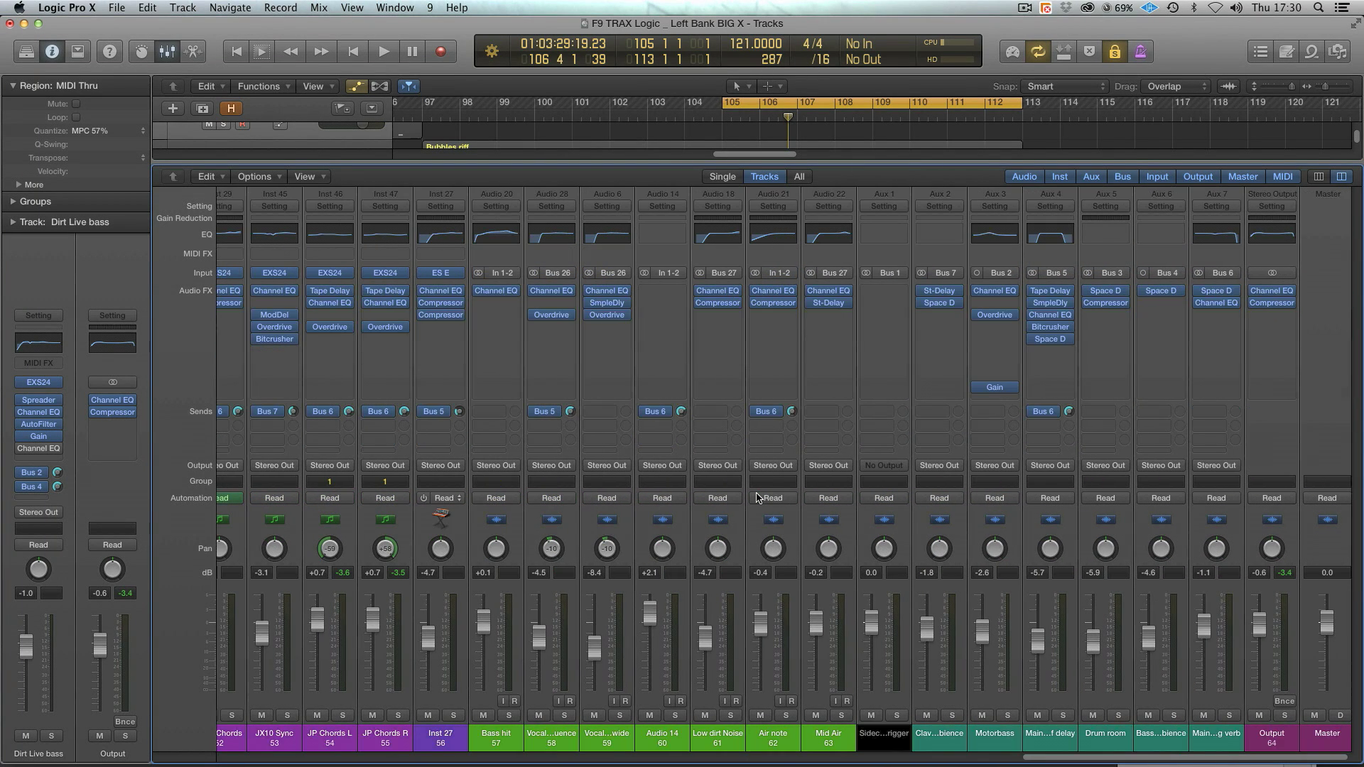
- Lower the grouped JP Chords L and R channel faders to +0.3 dB
scroll(643, 486, "left", 5)
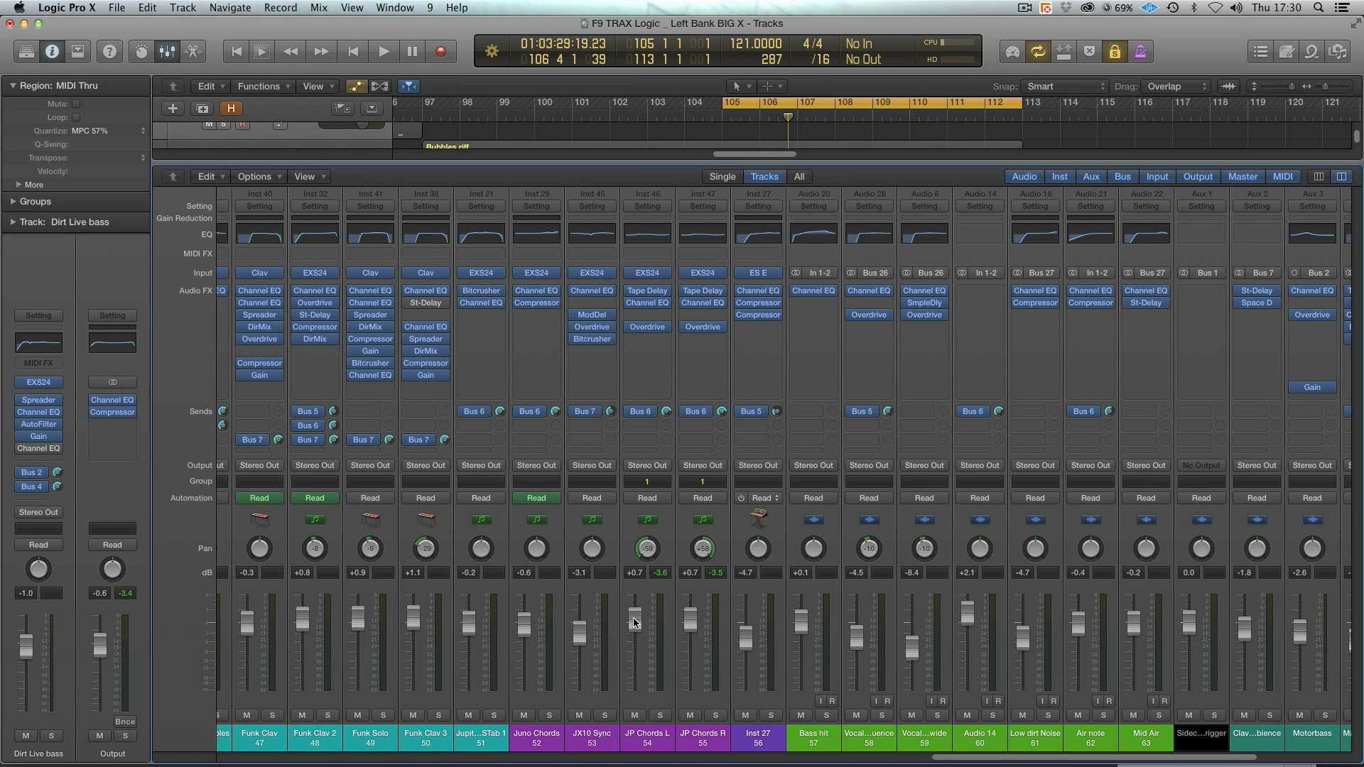
left_click_drag(634, 620, 635, 622)
scroll(735, 648, "right", 10)
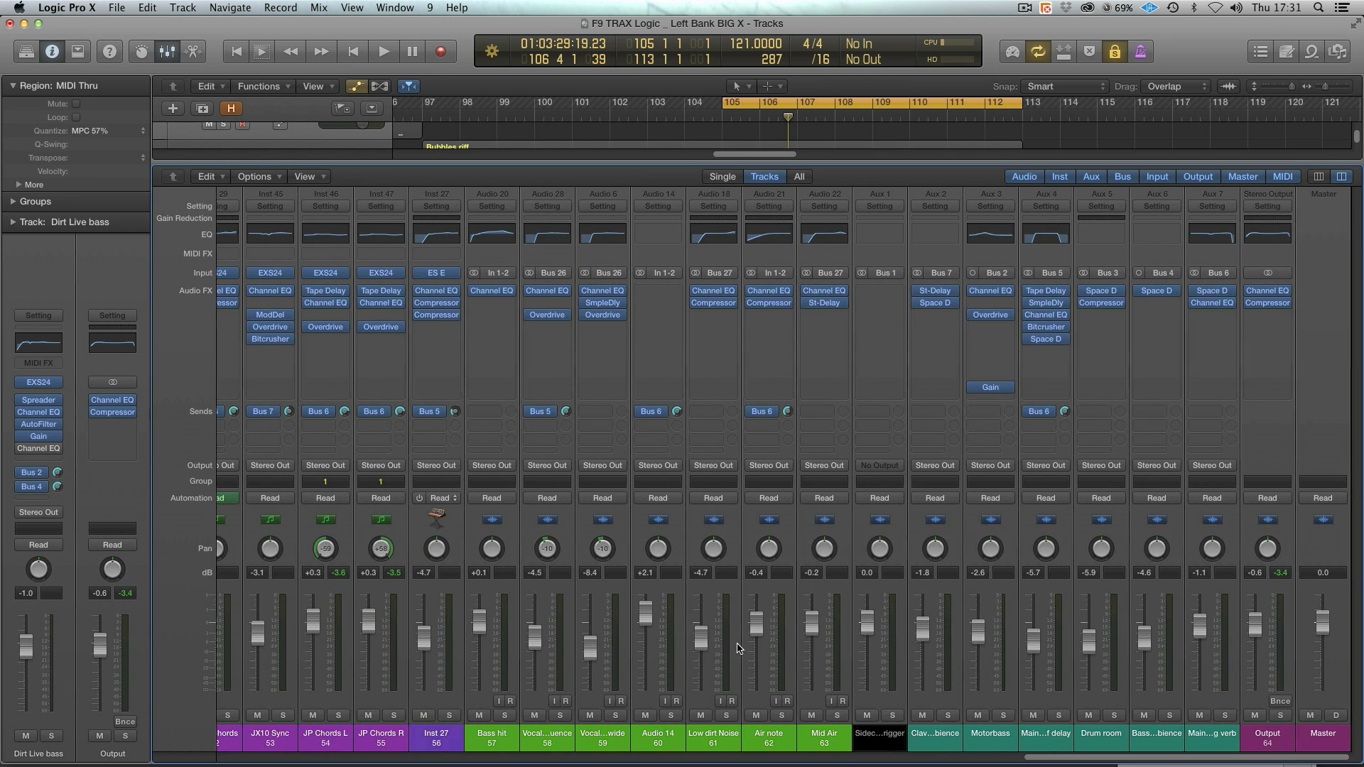
mouse_move(1236, 738)
- Reset the F9 TRAX Punked Bubbles fader to 0 dB, then set its level to -6 dB
scroll(539, 720, "left", 15)
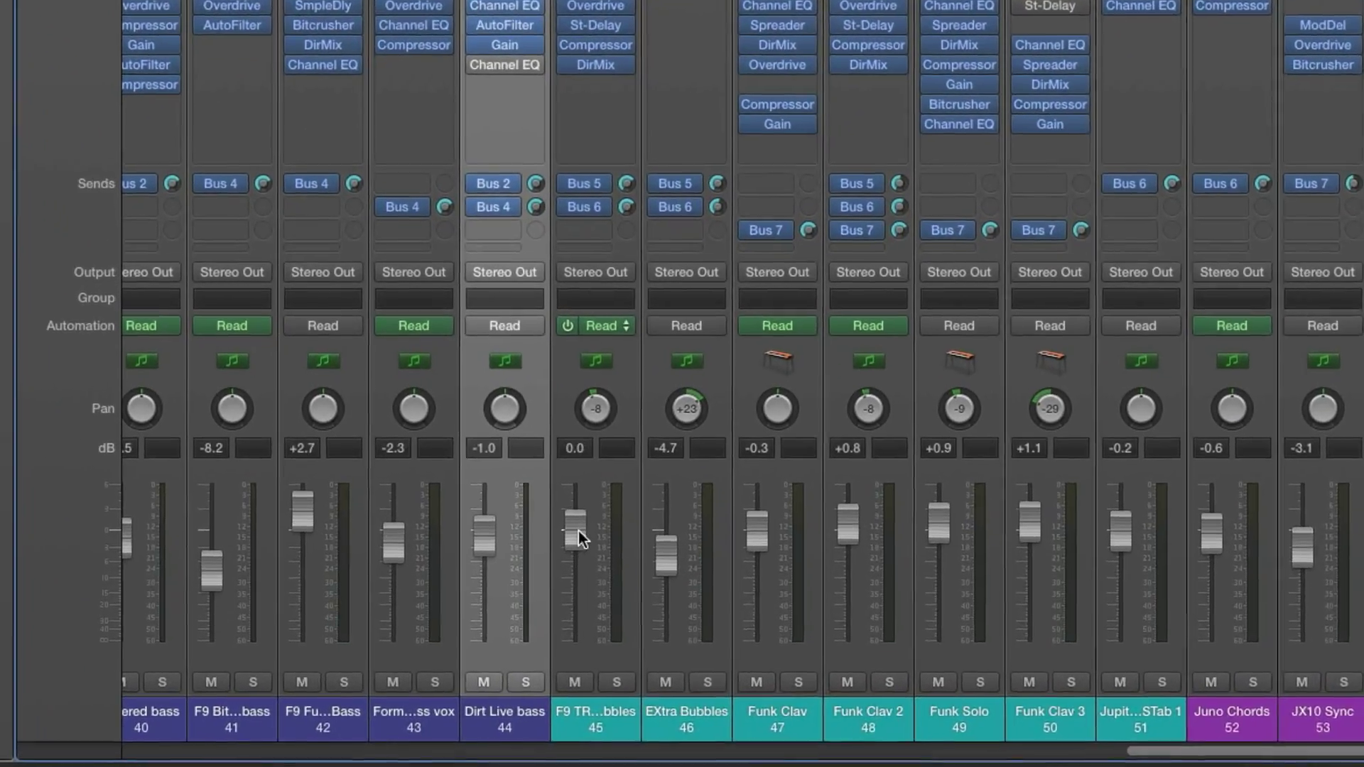
left_click(528, 584, "alt")
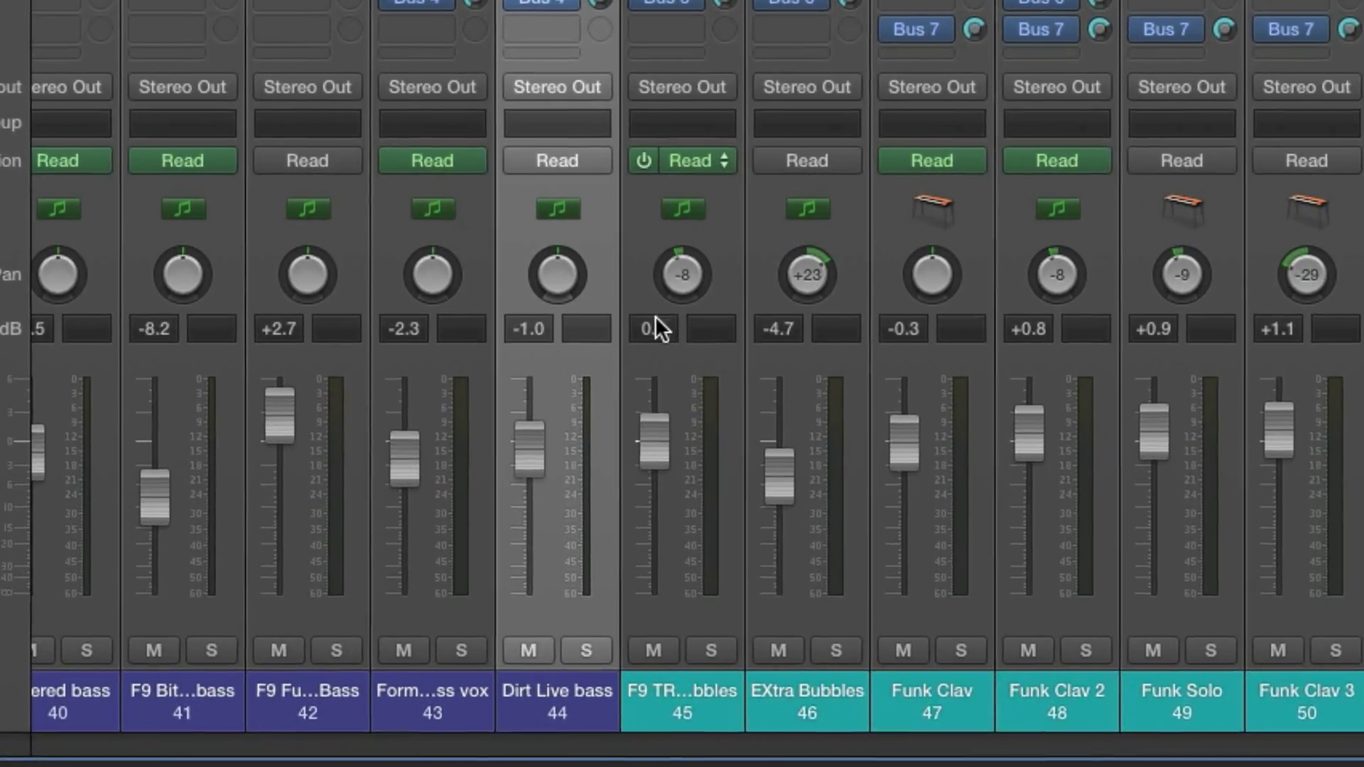
double_click(627, 368)
type("-6")
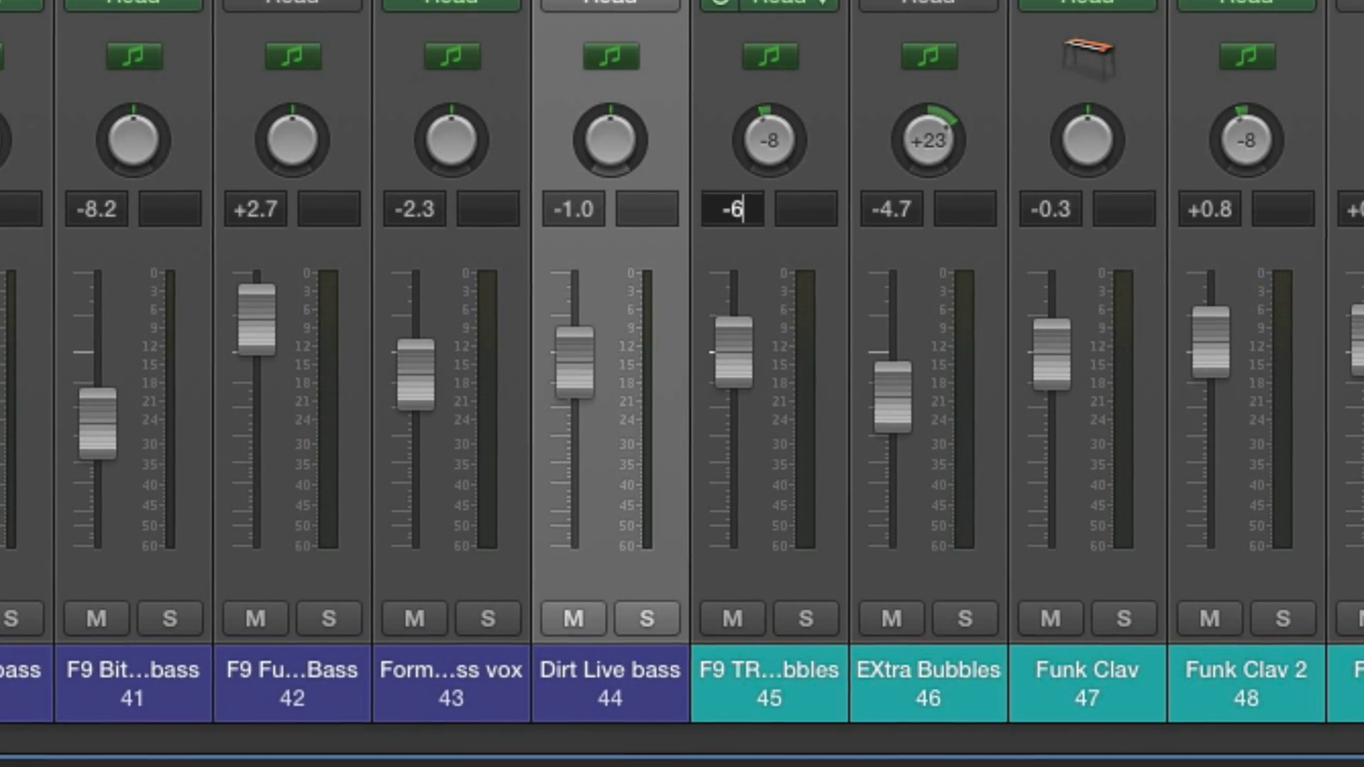
key("Return")
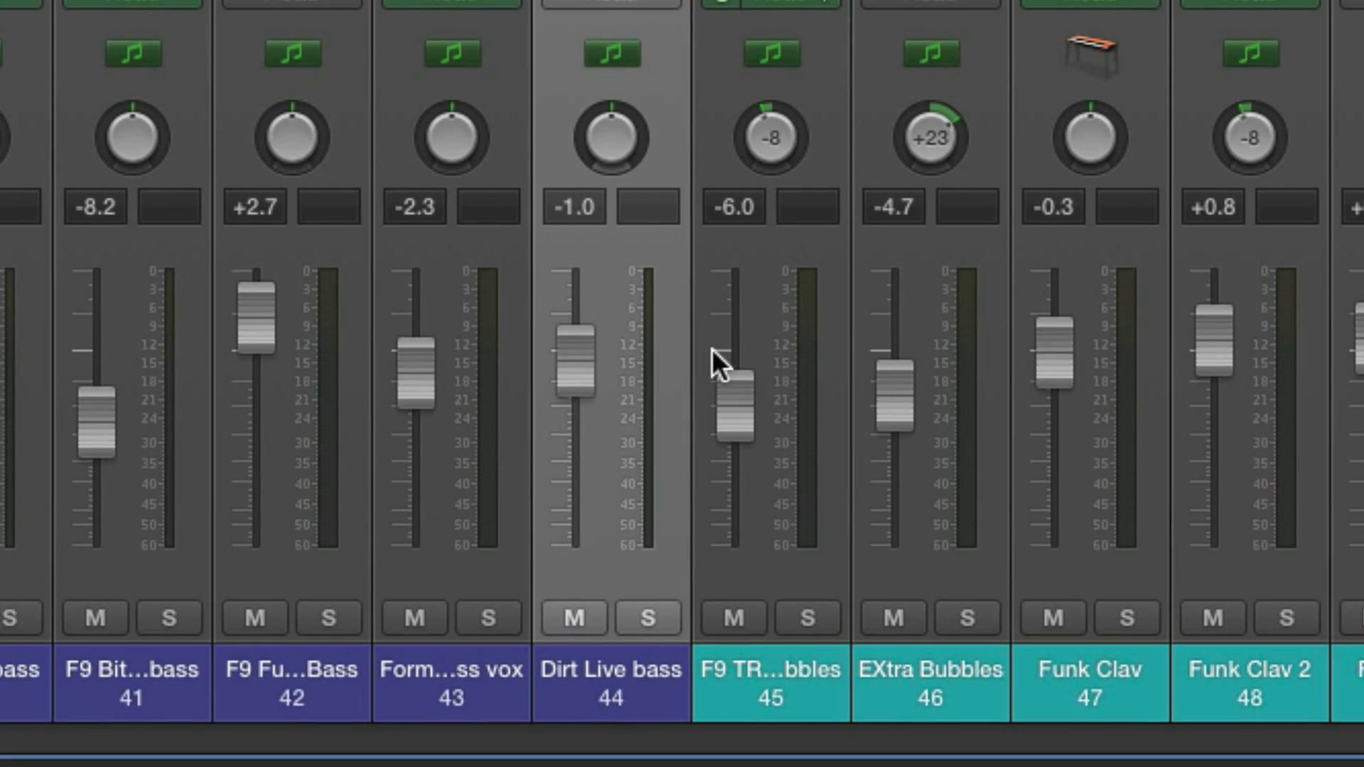
- Pull the F9 TRAX Punked Bubbles fader down to about -29 dB, then enter levels of -30 and -24 dB
left_click_drag(739, 401, 739, 497)
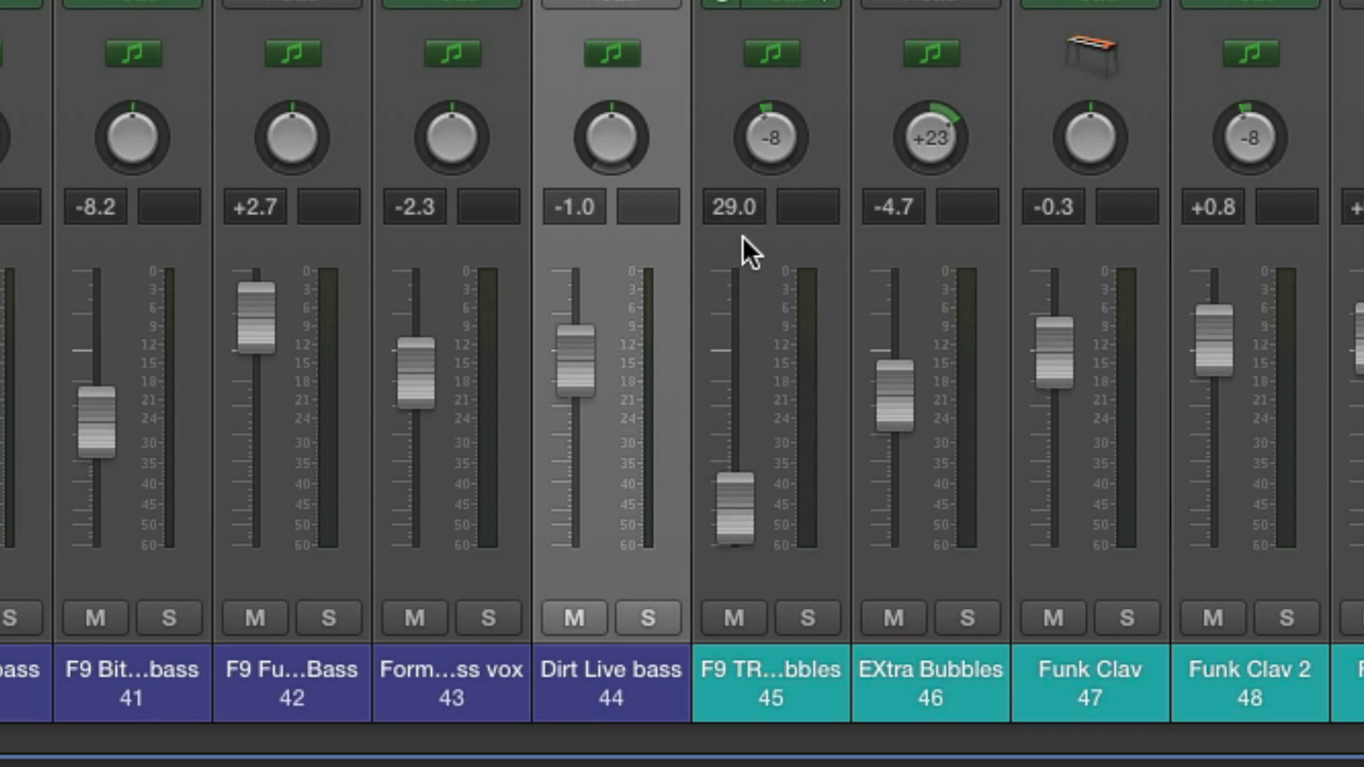
type("-30")
key("Return")
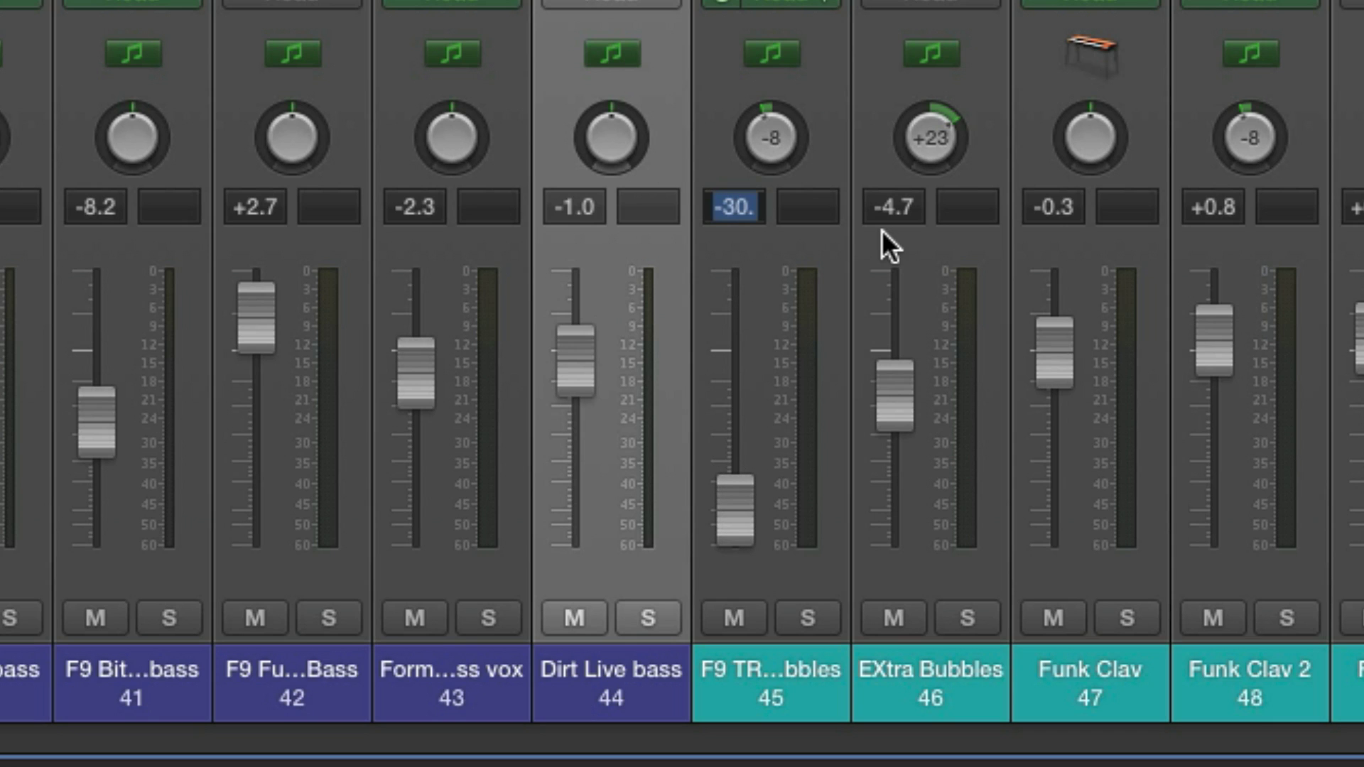
type("-24")
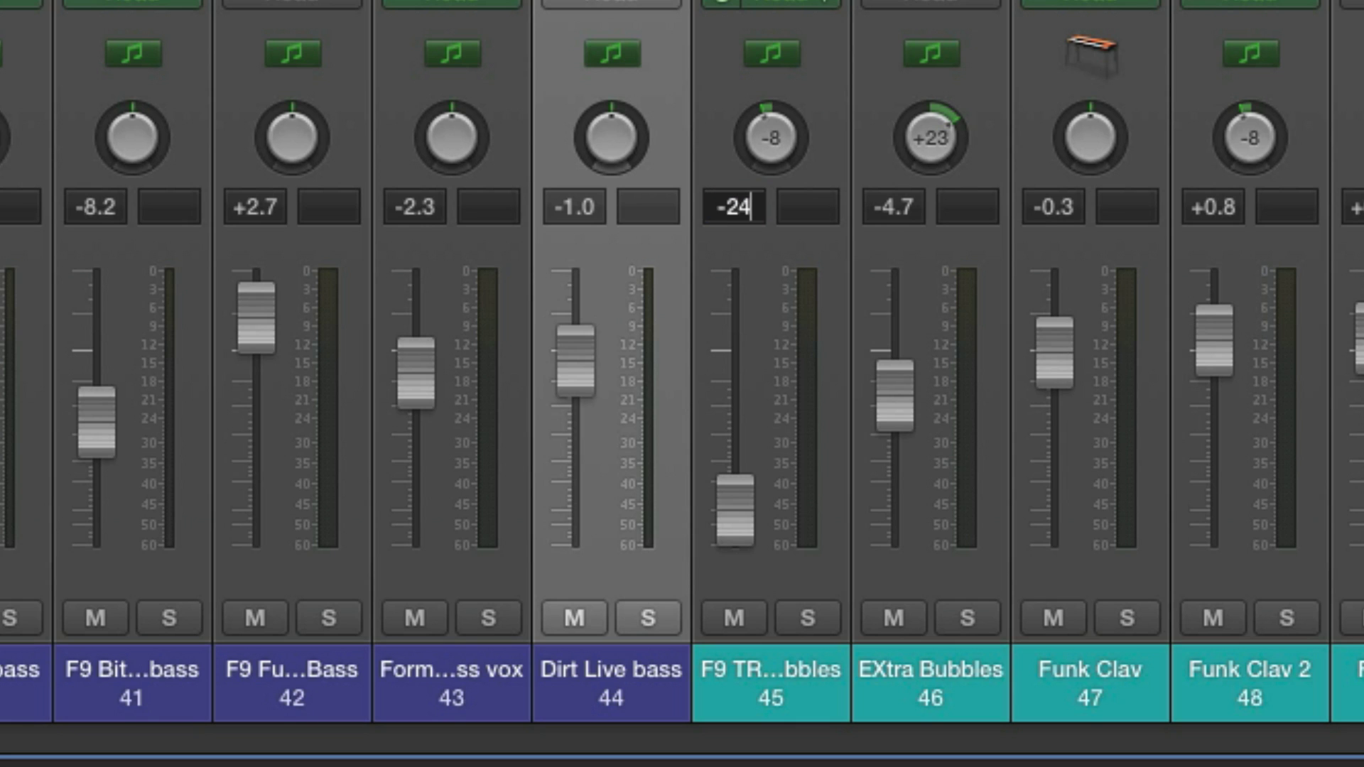
key("Return")
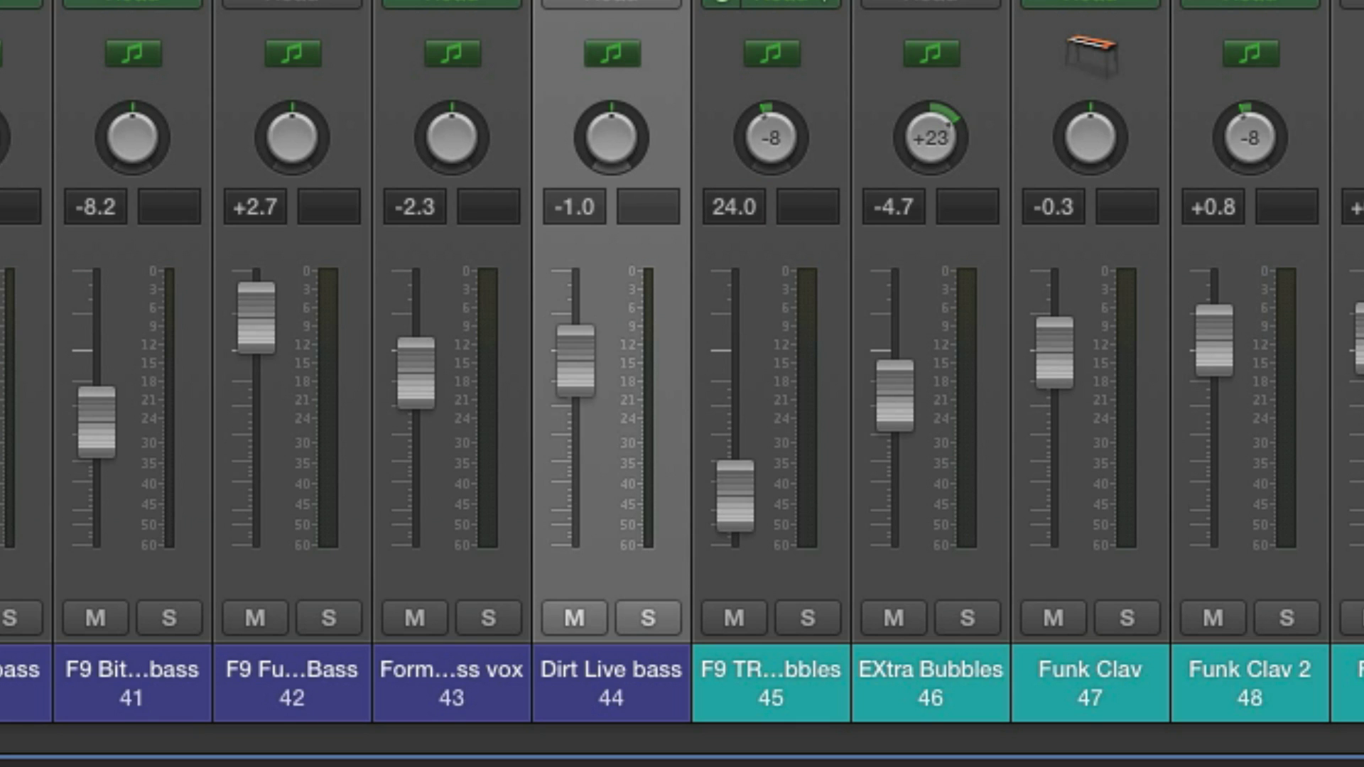
- Raise the F9 TRAX Punked Bubbles fader to about -0.1 dB, then nudge it to about -0.6 dB
left_click_drag(735, 497, 738, 341)
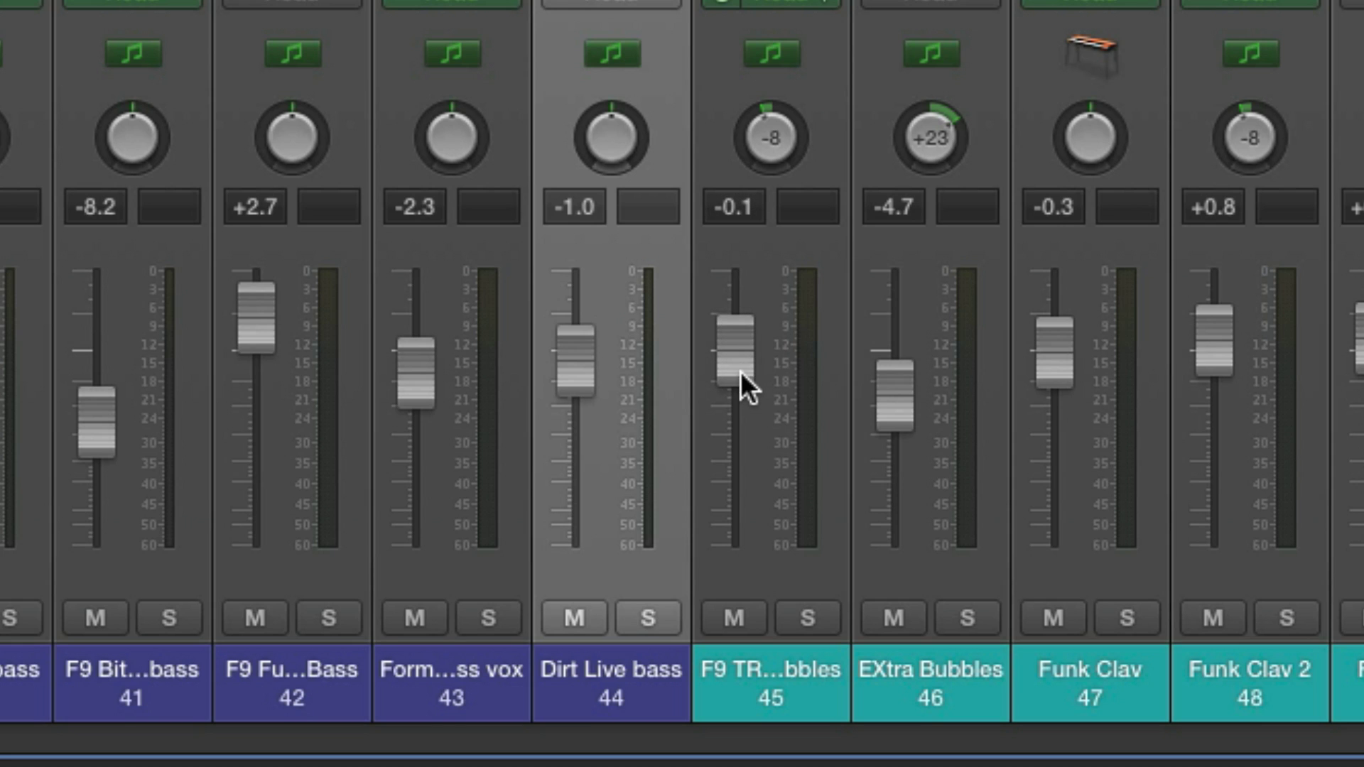
left_click_drag(742, 355, 740, 360)
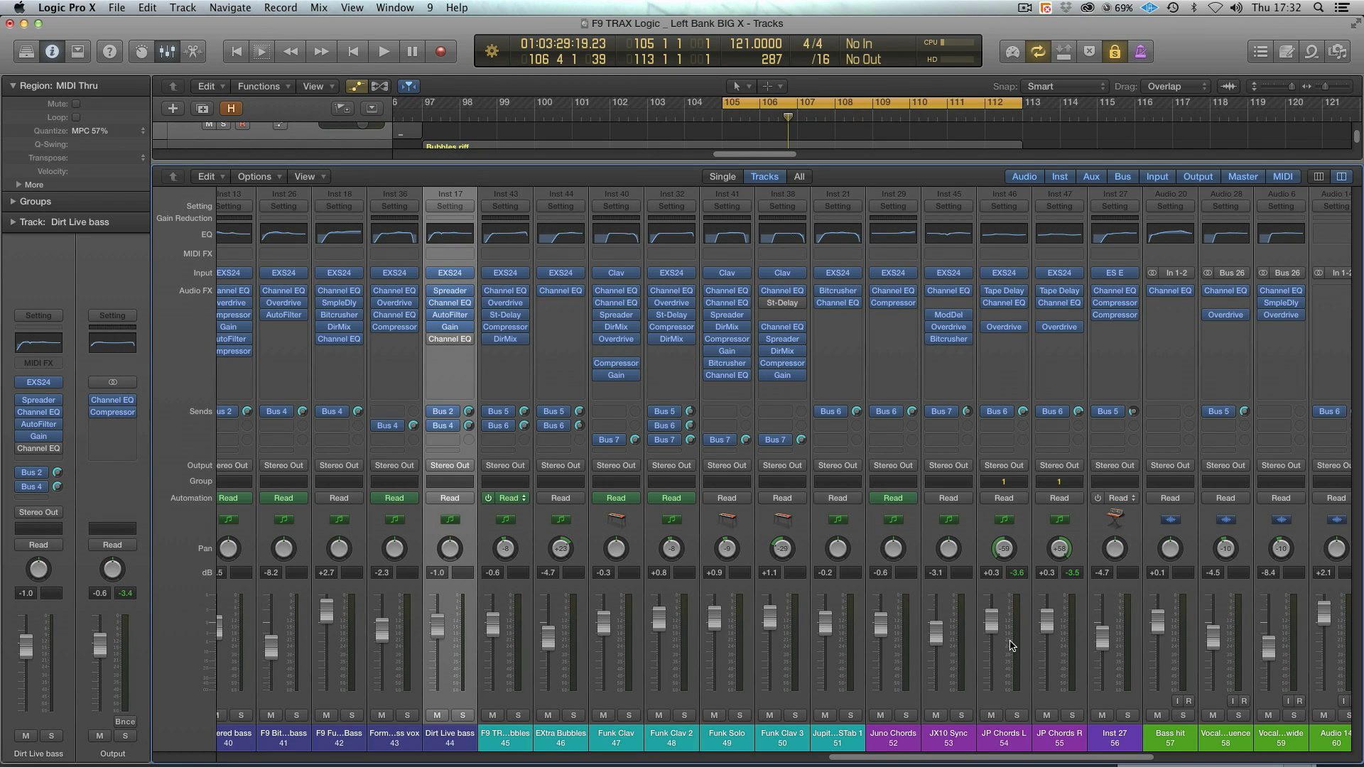
scroll(1012, 645, "right", 5)
scroll(908, 624, "right", 3)
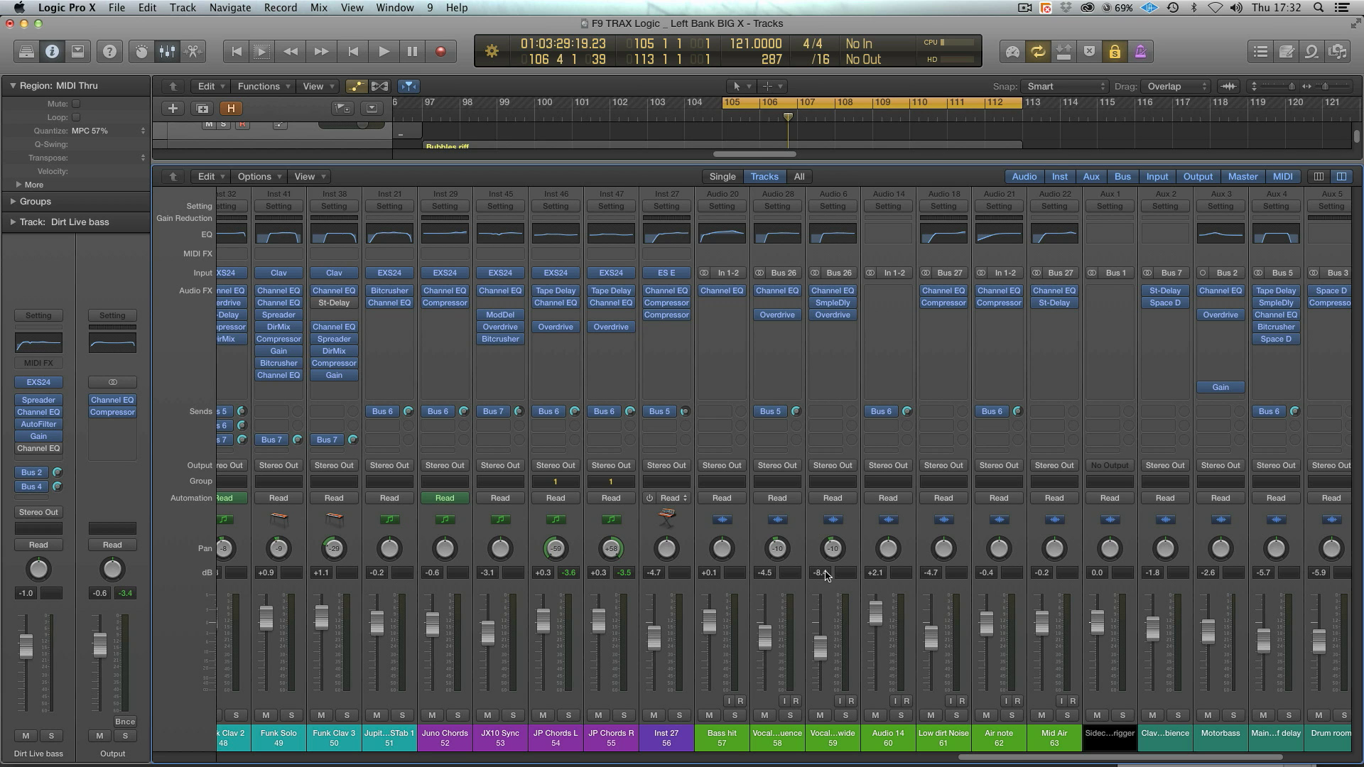
scroll(454, 595, "left", 7)
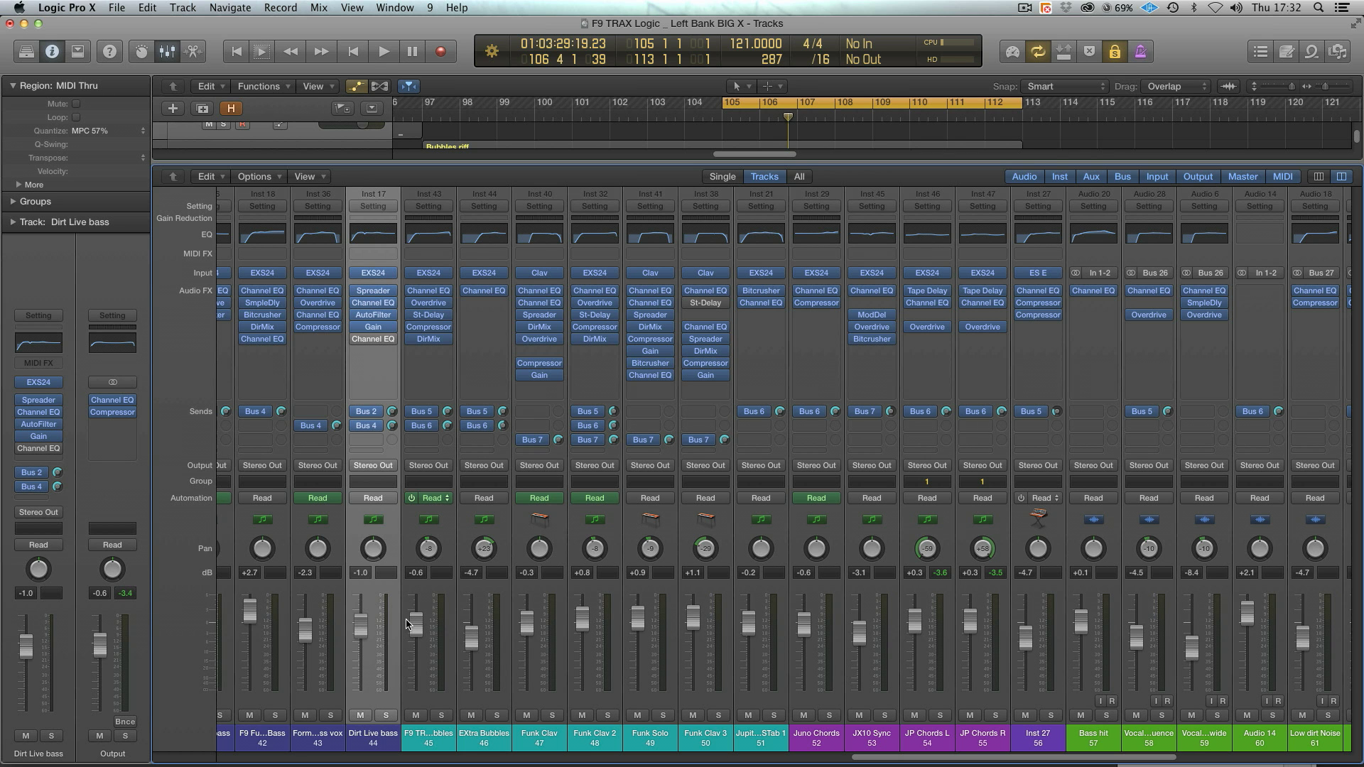
scroll(407, 623, "left", 2)
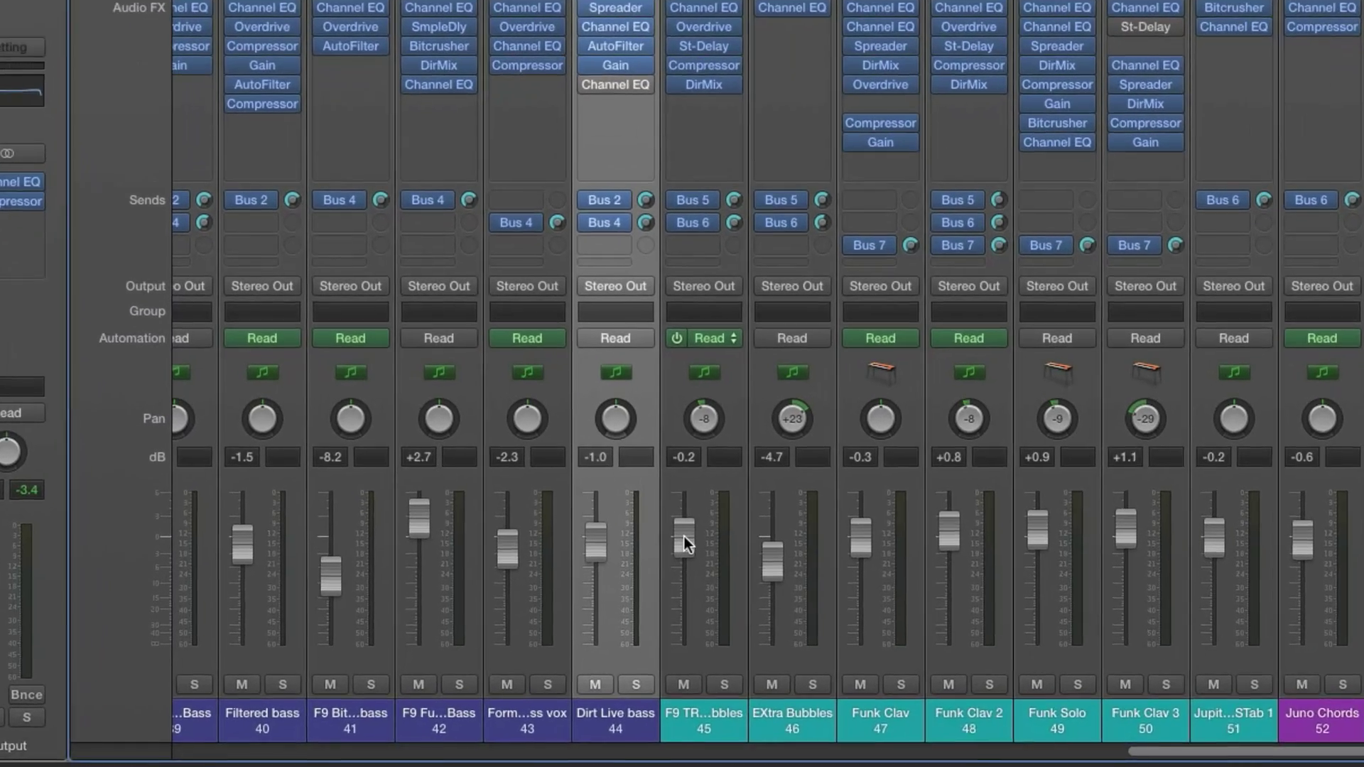
- Fine-tune the F9 TRAX Punked Bubbles fader to about -0.4 dB
left_click_drag(537, 625, 538, 623)
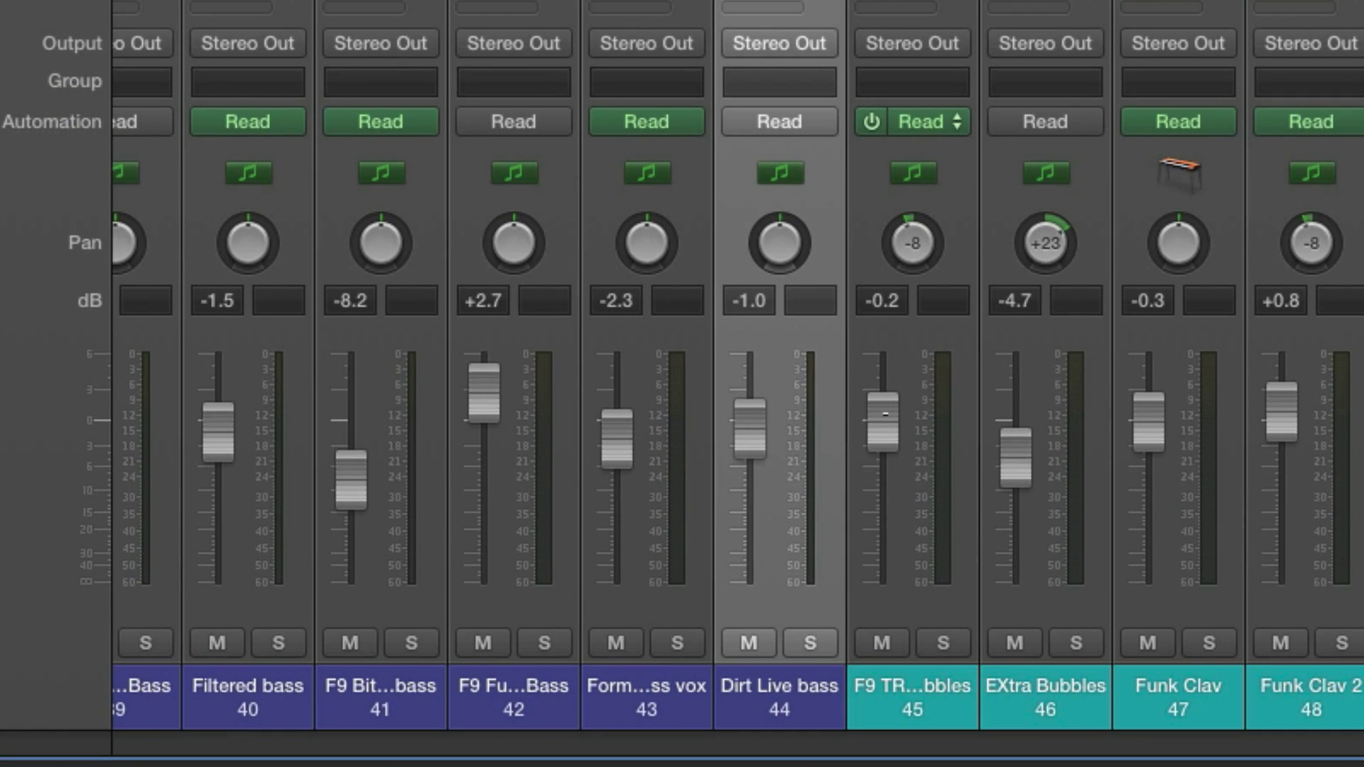
left_click_drag(883, 412, 886, 426)
mouse_move(876, 421)
left_mouse_down()
mouse_move(877, 542)
mouse_move(876, 415)
left_mouse_up()
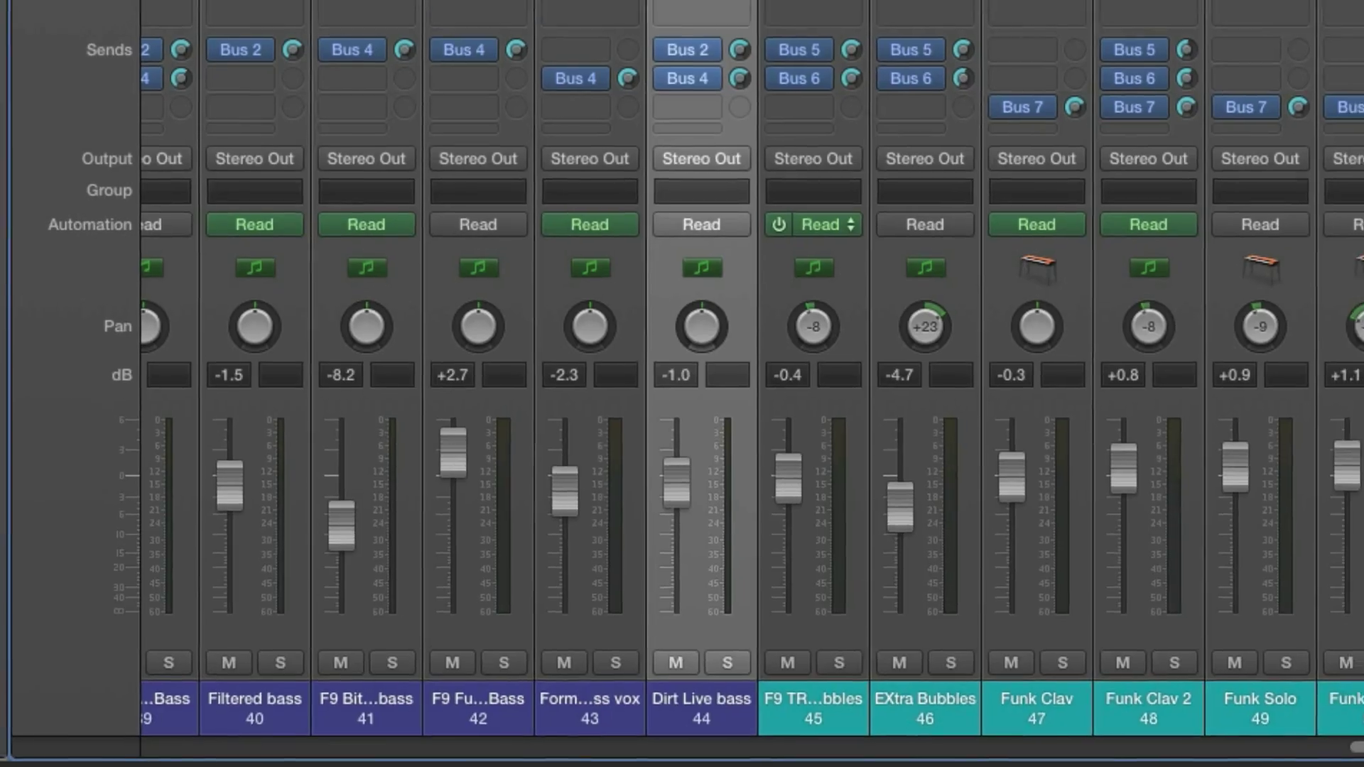
left_click_drag(1354, 747, 647, 764)
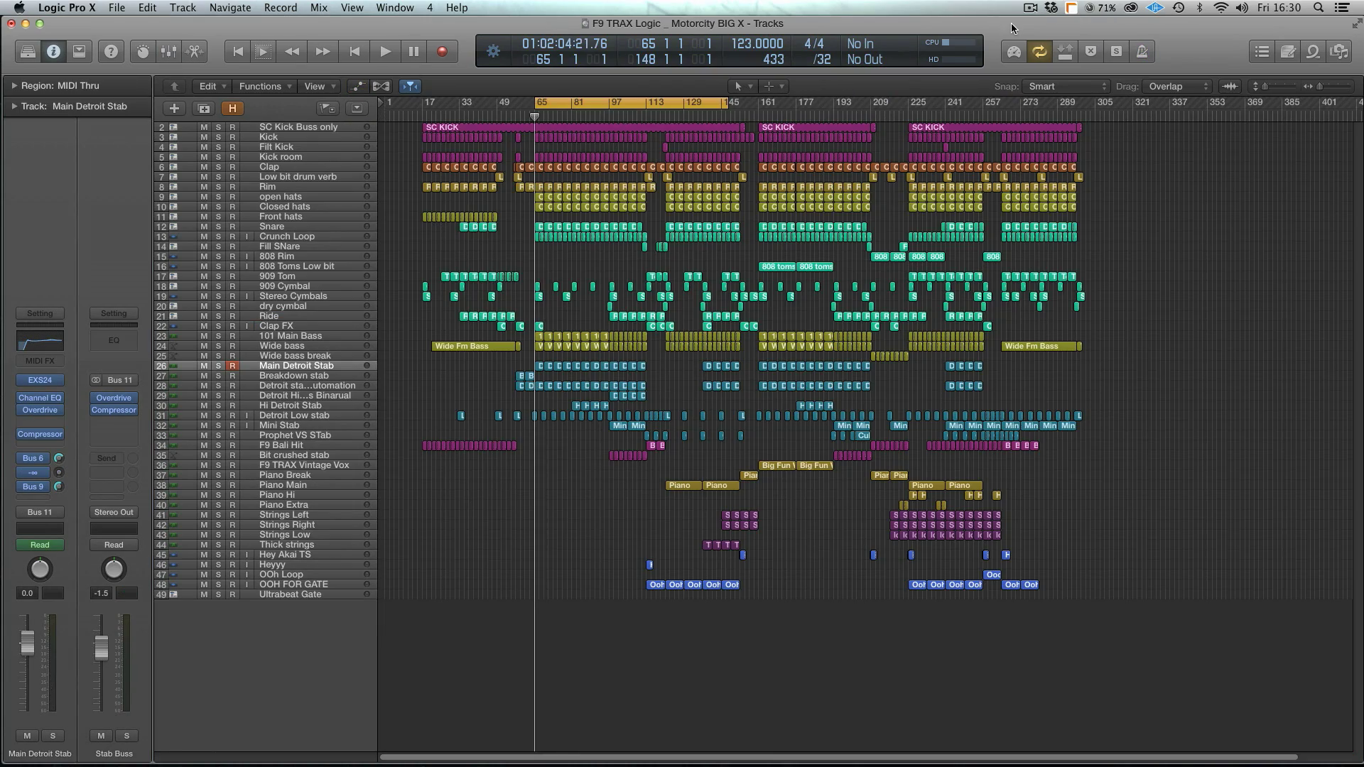
- Play the Motorcity BIG X arrangement from bar 65 while surveying its drum, bass and stab tracks in enlarged view
key("space")
key("super+Right")
key("super+Right")
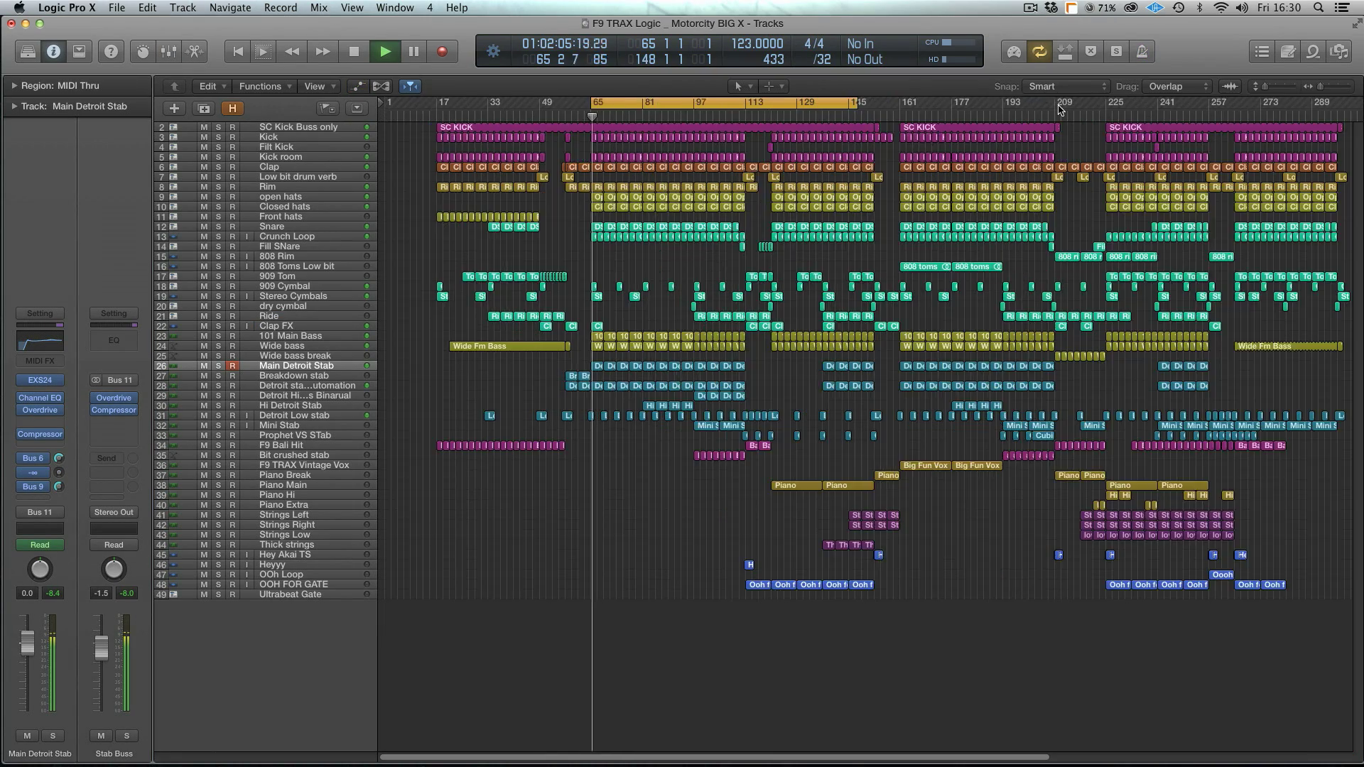
key("super+Right")
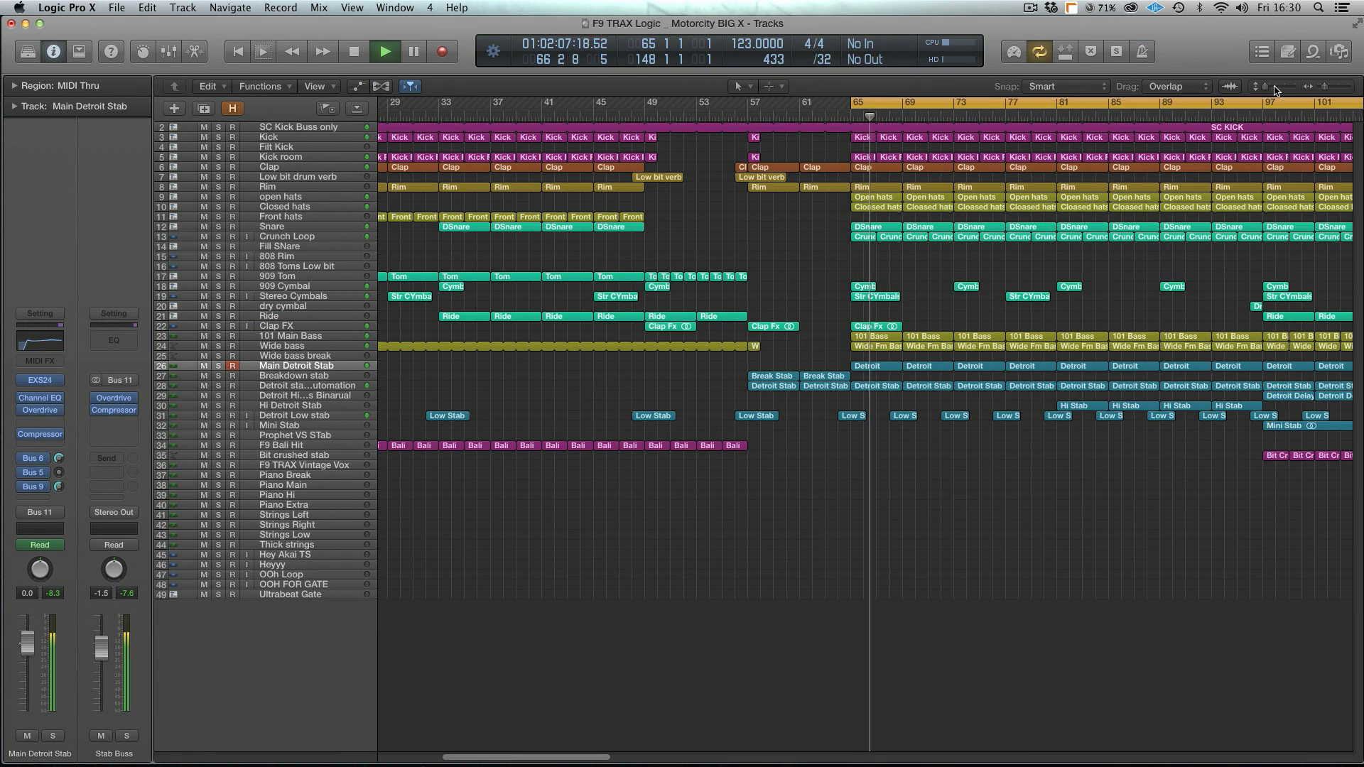
left_click_drag(1265, 86, 1273, 89)
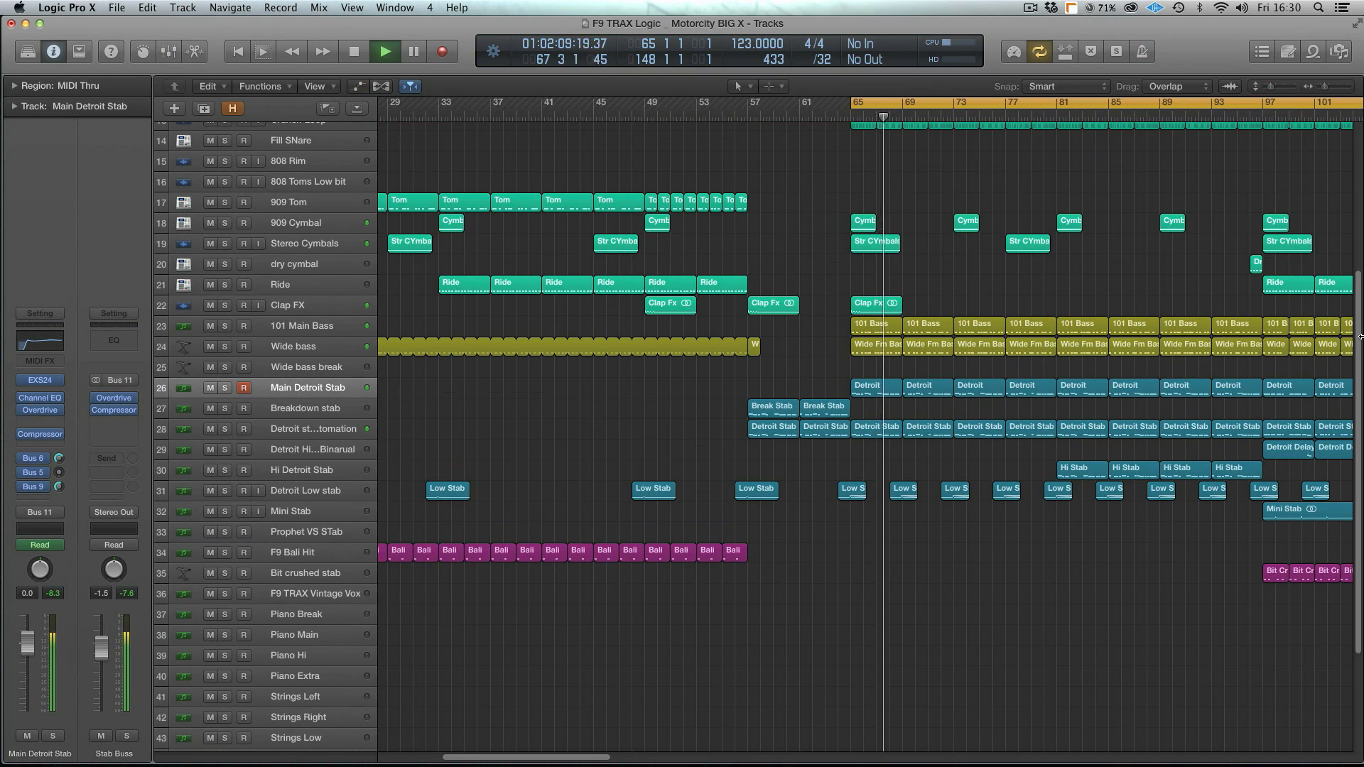
scroll(1100, 323, "up", 8)
scroll(1100, 323, "right", 10)
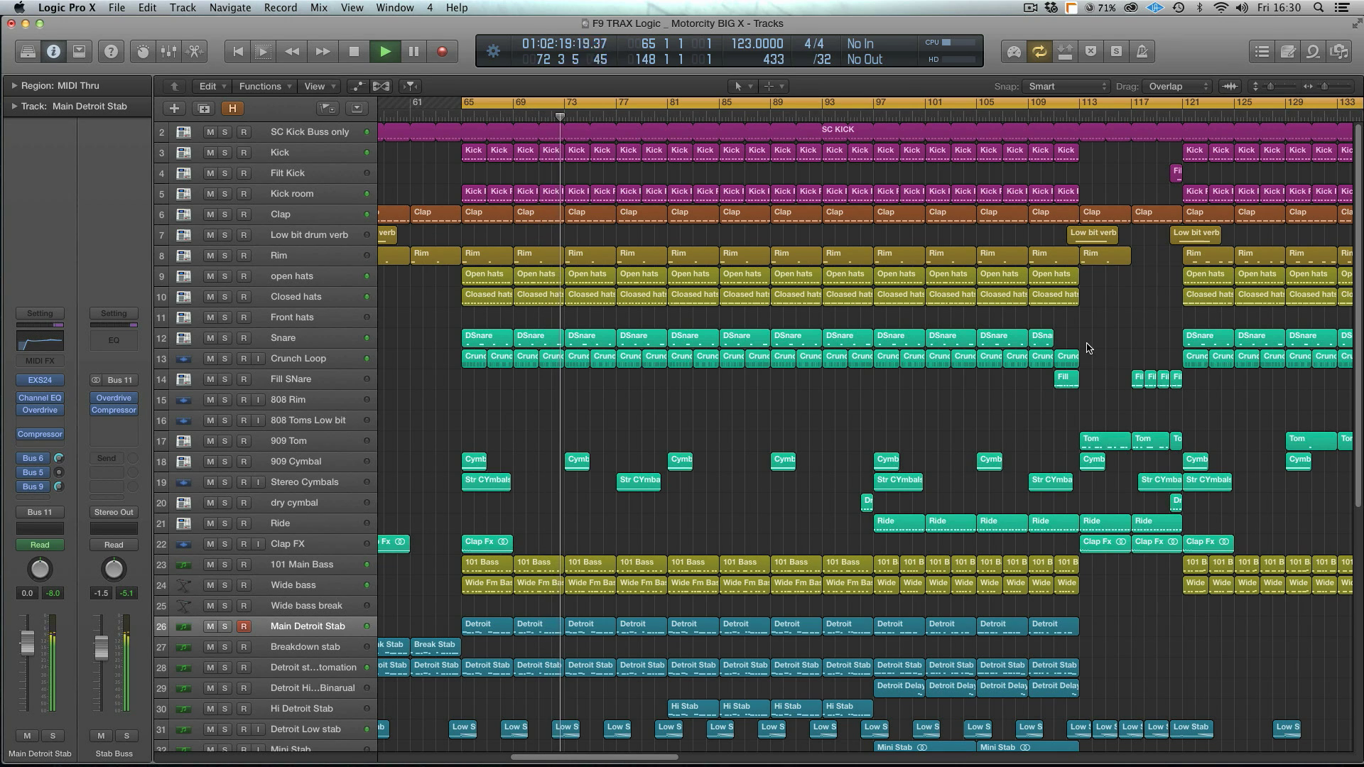
key("space")
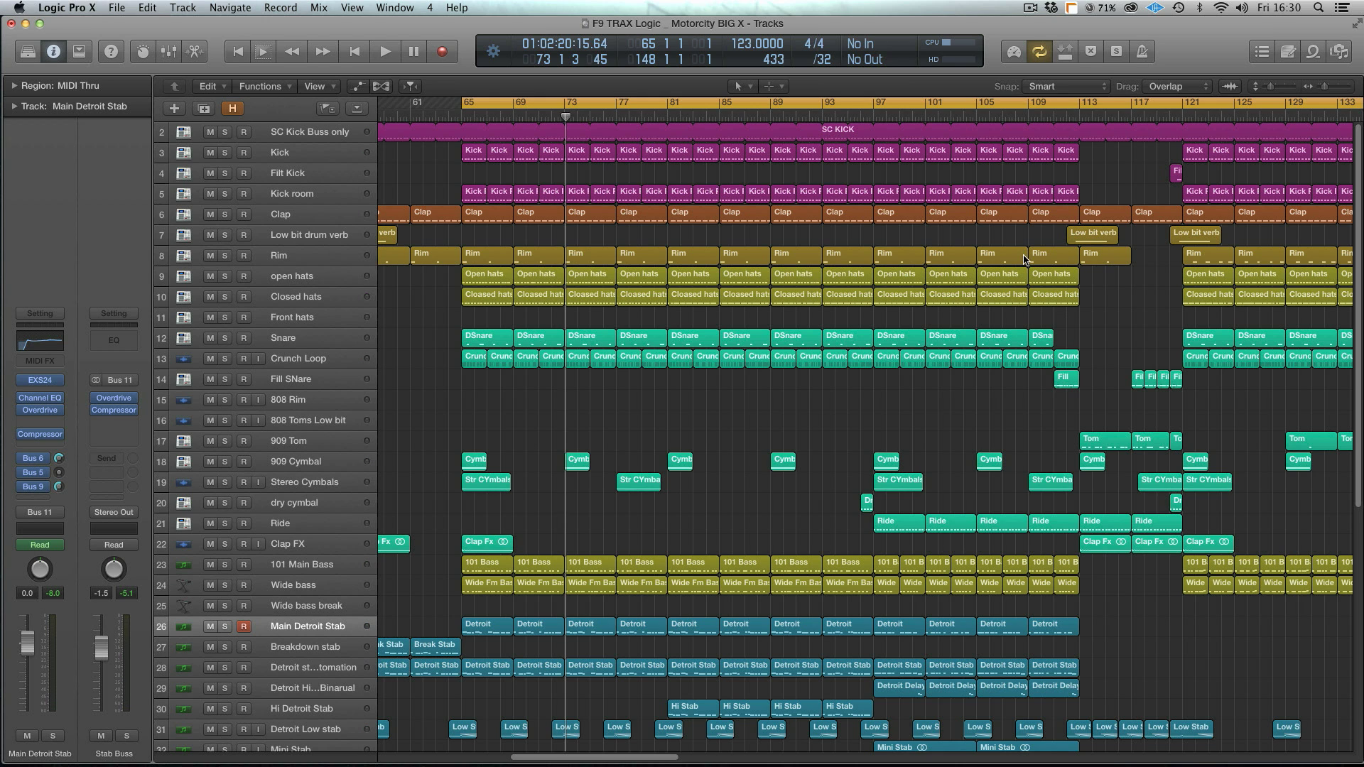
- Inspect the Ultrabeat instrument on the Kick track, then clear the track's region selection
left_click(281, 152)
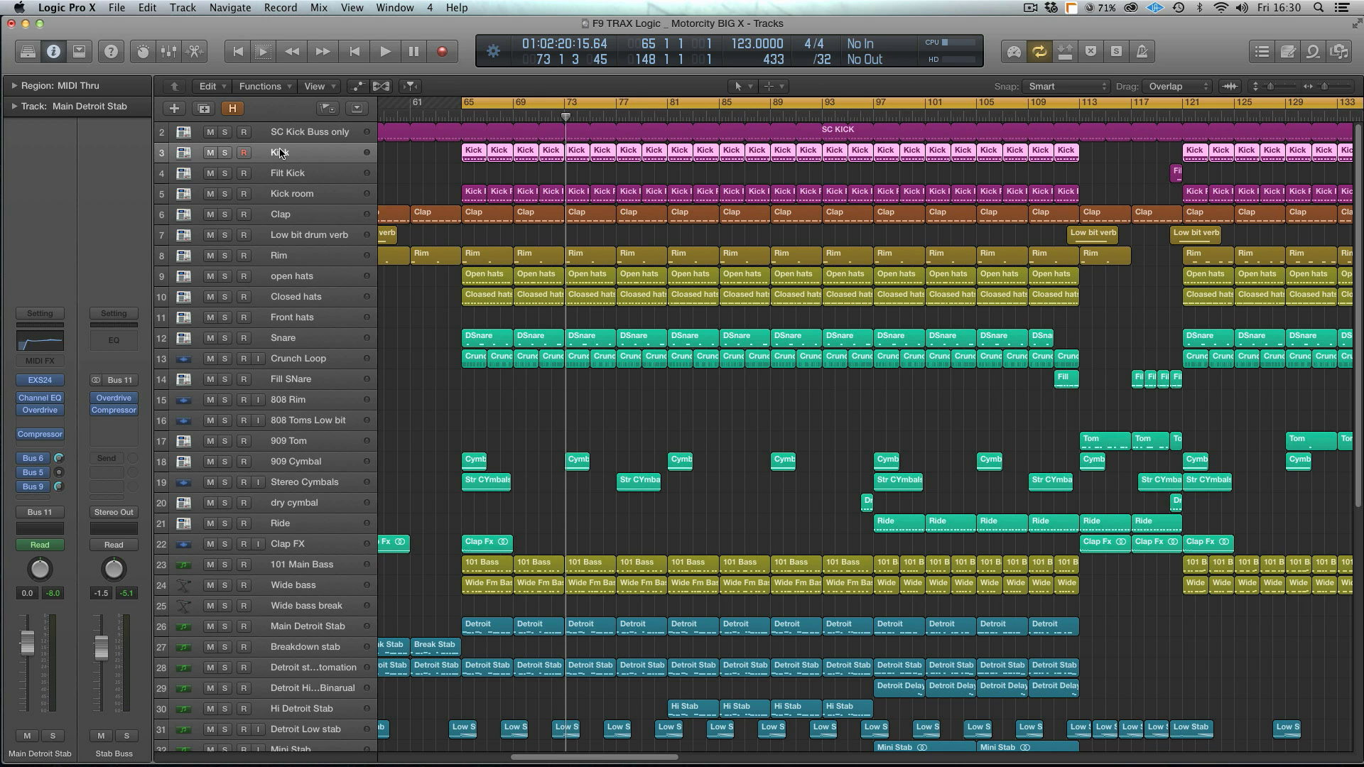
left_click(47, 406)
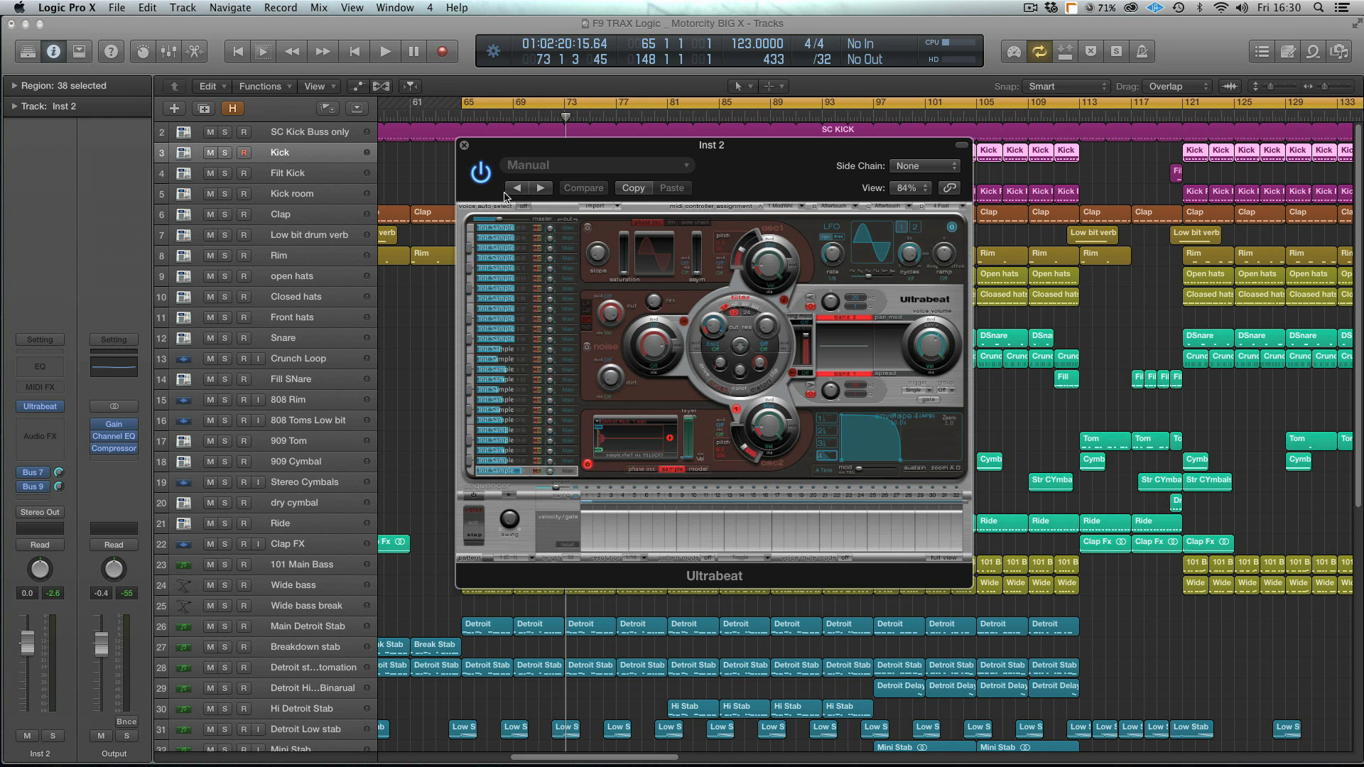
left_click_drag(619, 151, 520, 135)
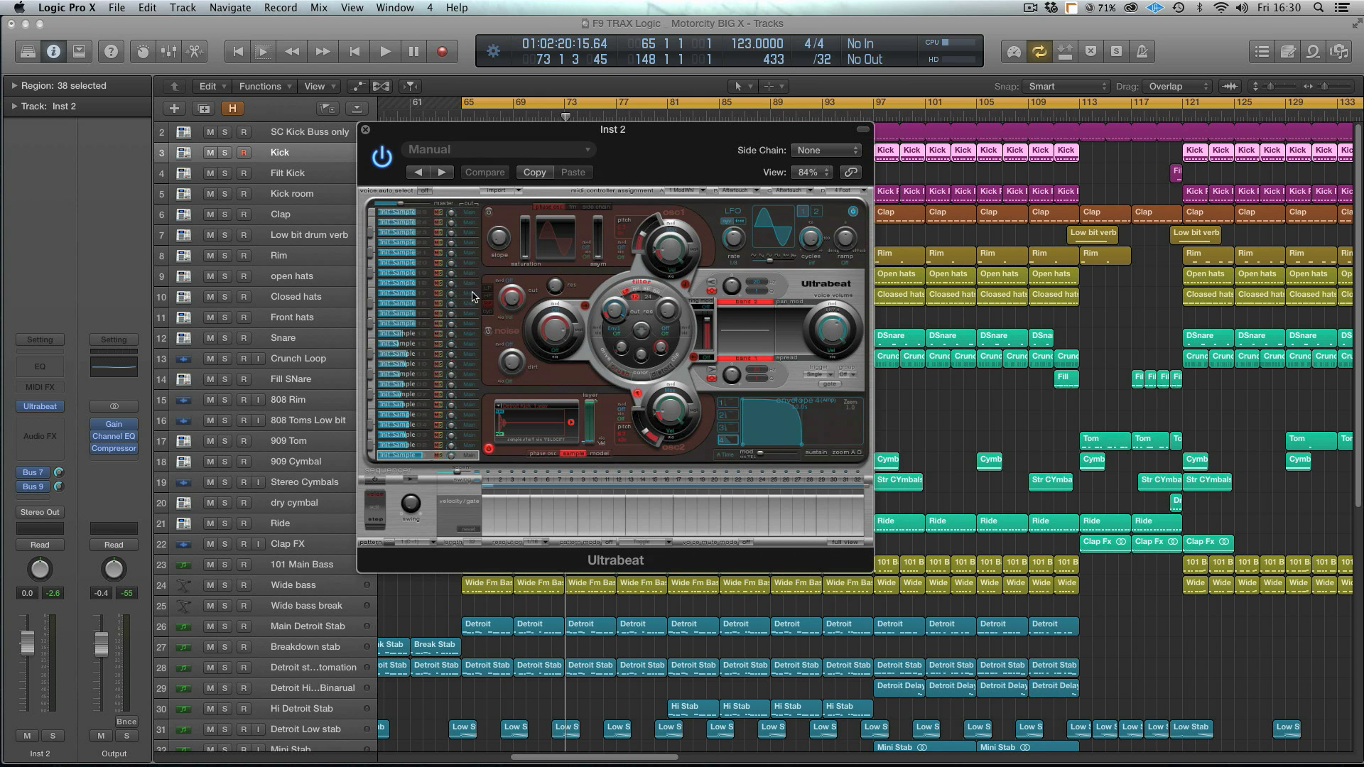
left_click(367, 131)
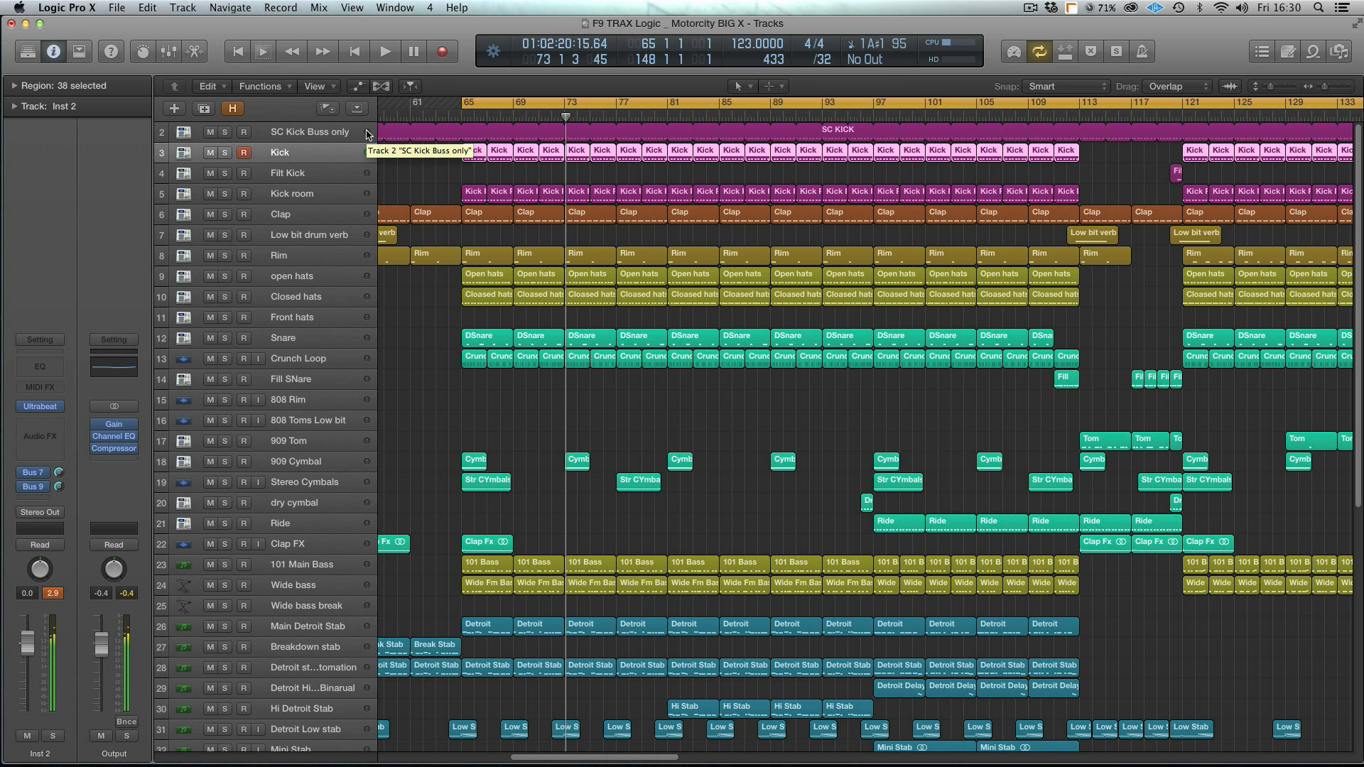
left_click(434, 342)
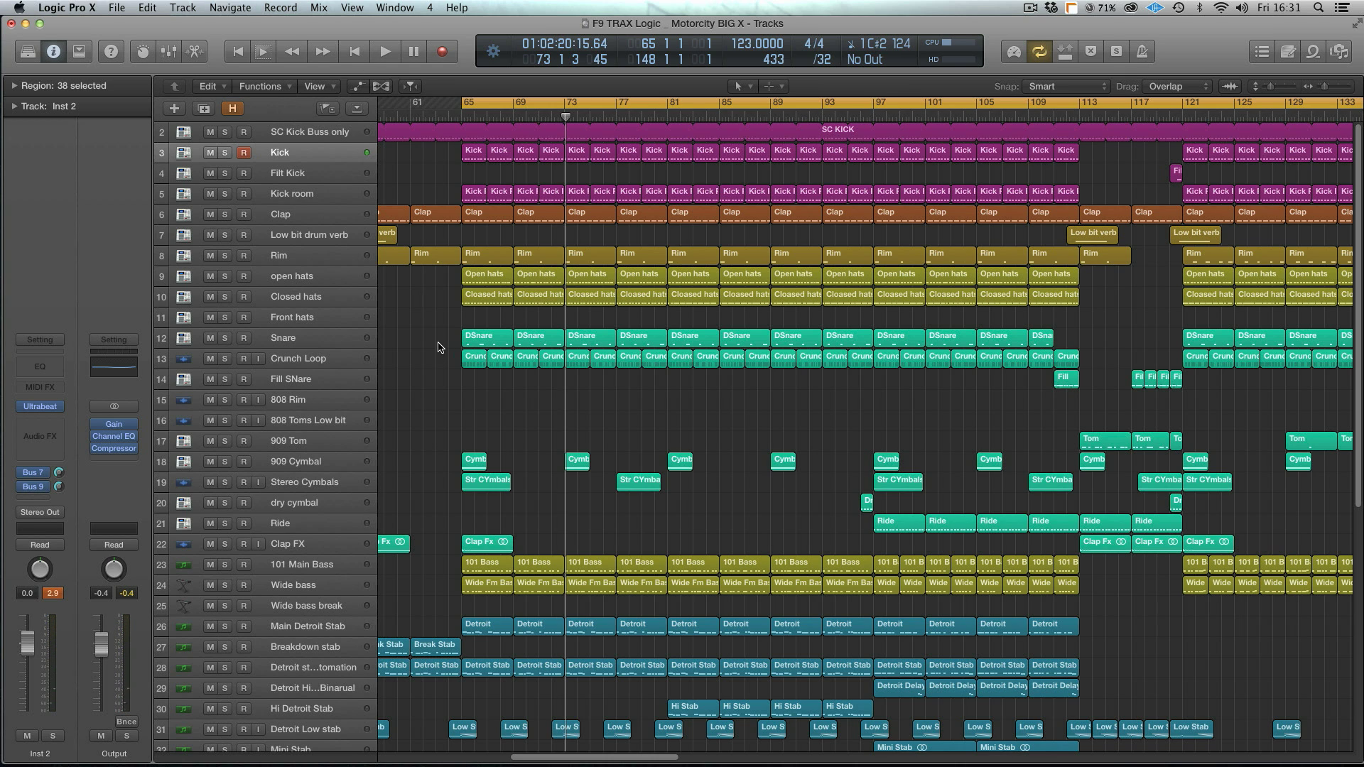
- Select the open hats track and start soloed playback of the drum regions from bar 65
left_click(300, 276)
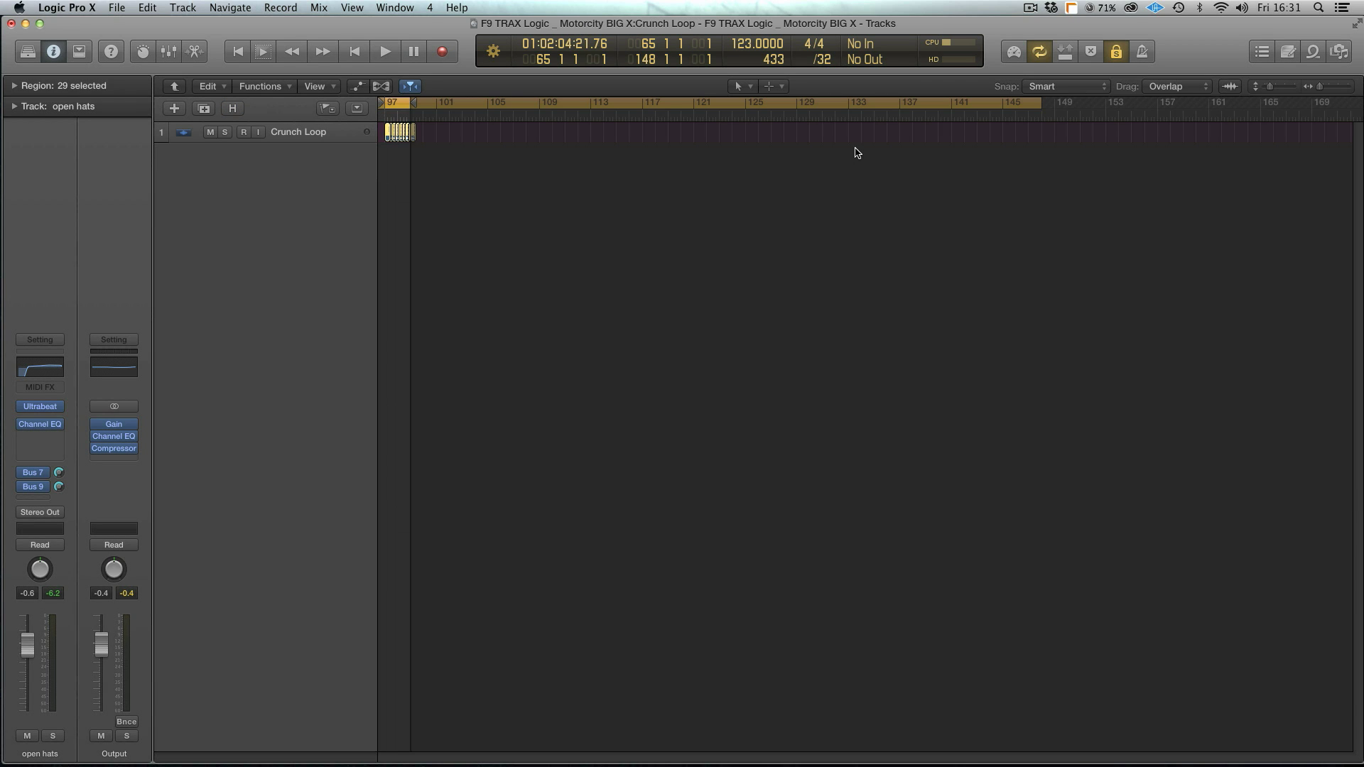
key("space")
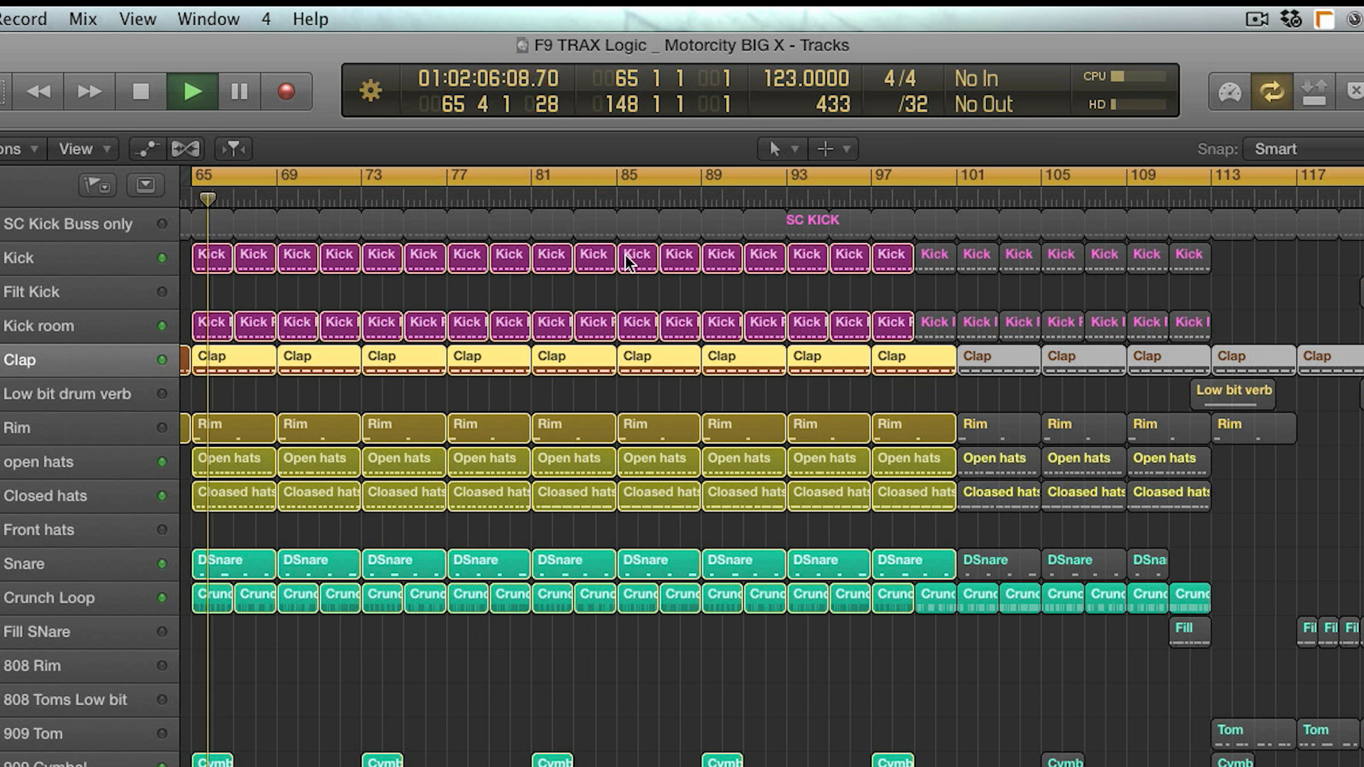
- Stop the drum playback and show the automation lanes with enlarged tracks around the Main Detroit Stab
scroll(585, 622, "left", 5)
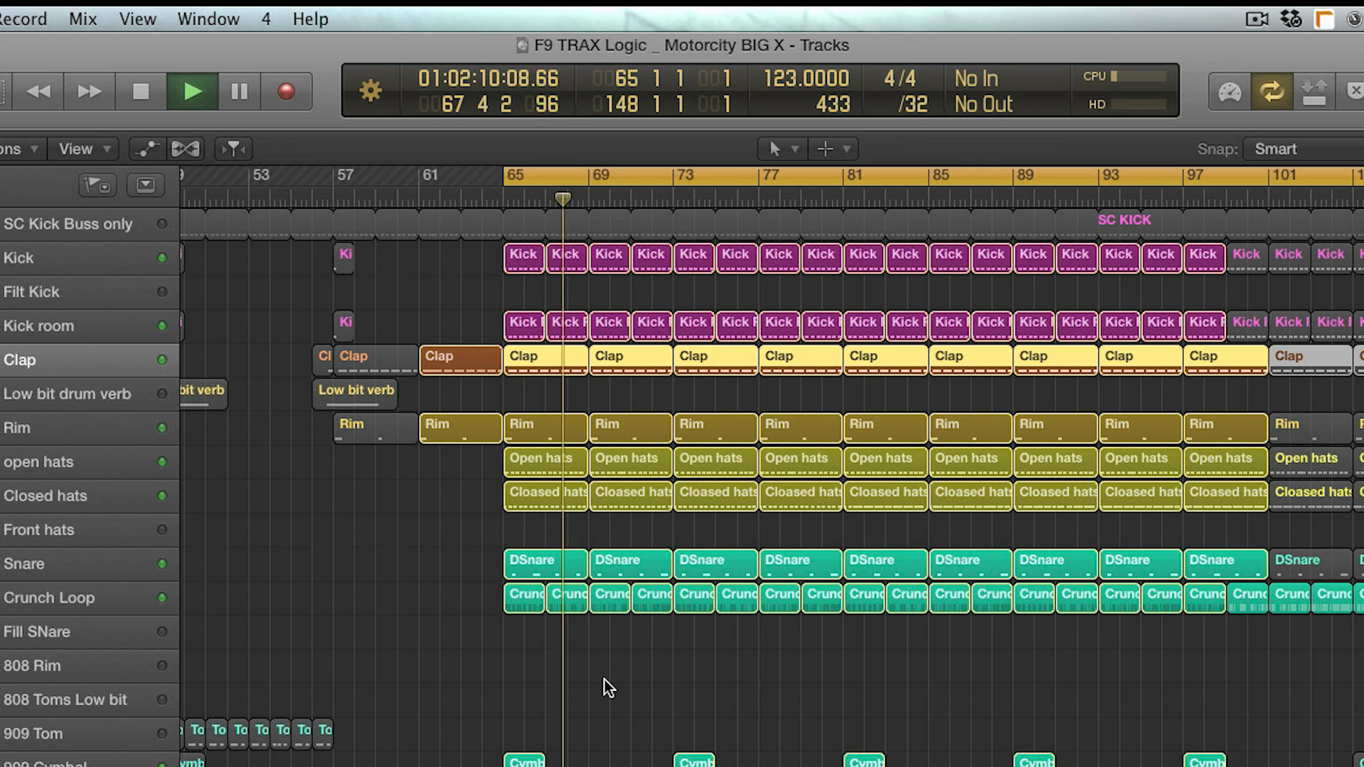
key("space")
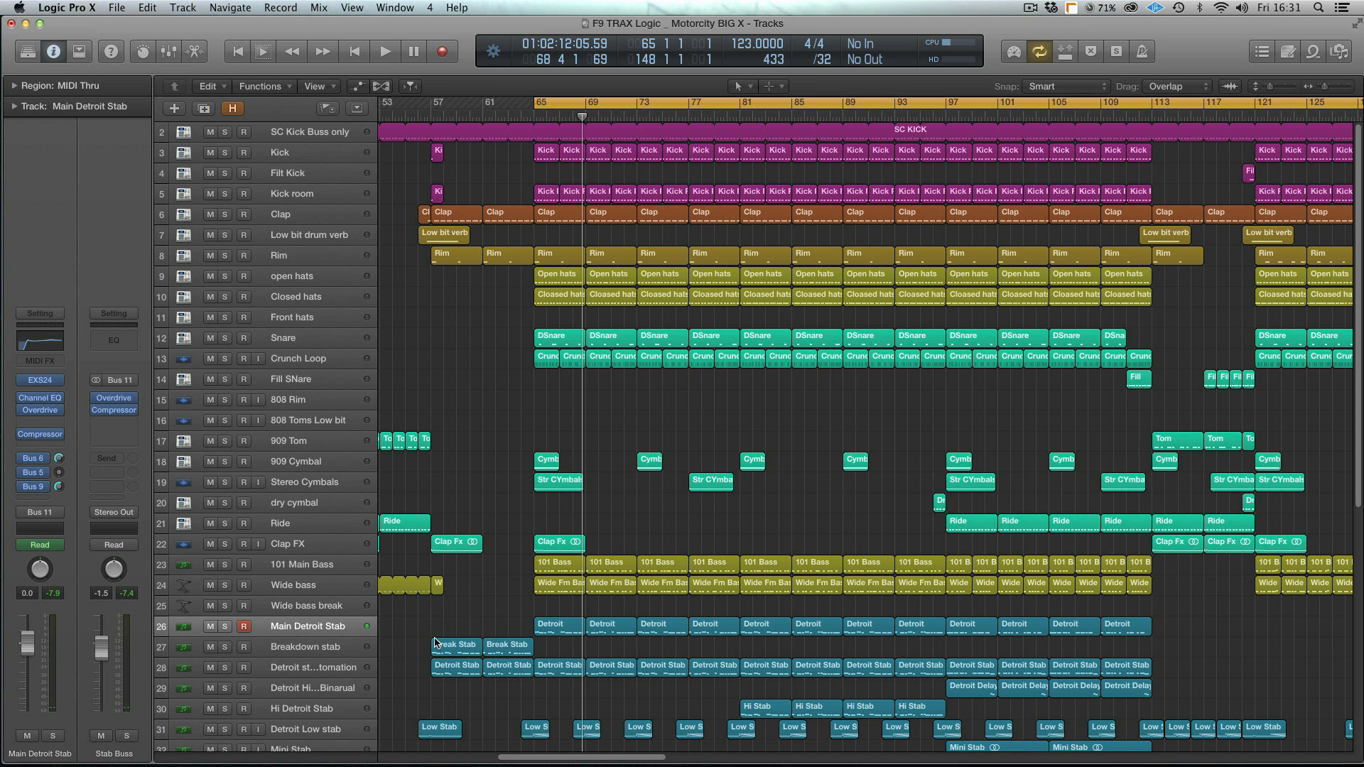
left_click_drag(1271, 88, 1277, 88)
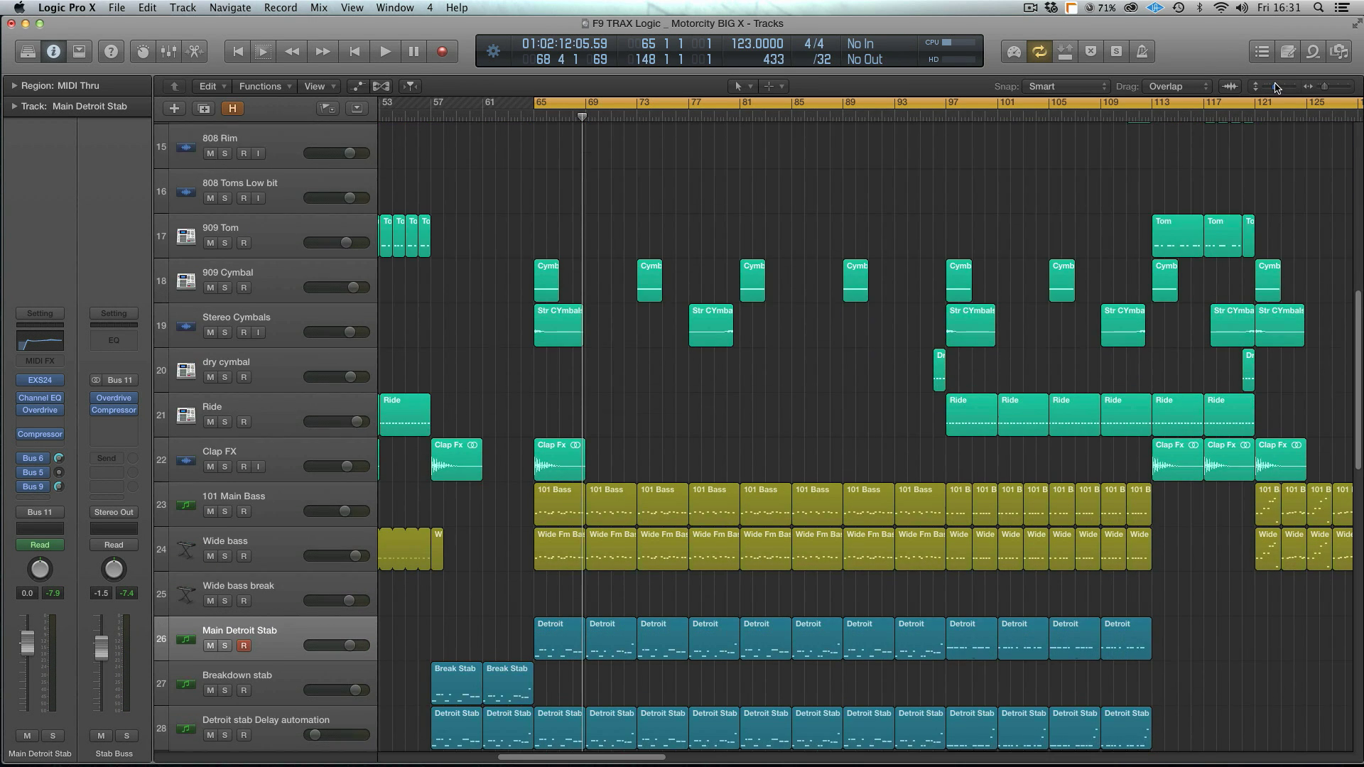
key("a")
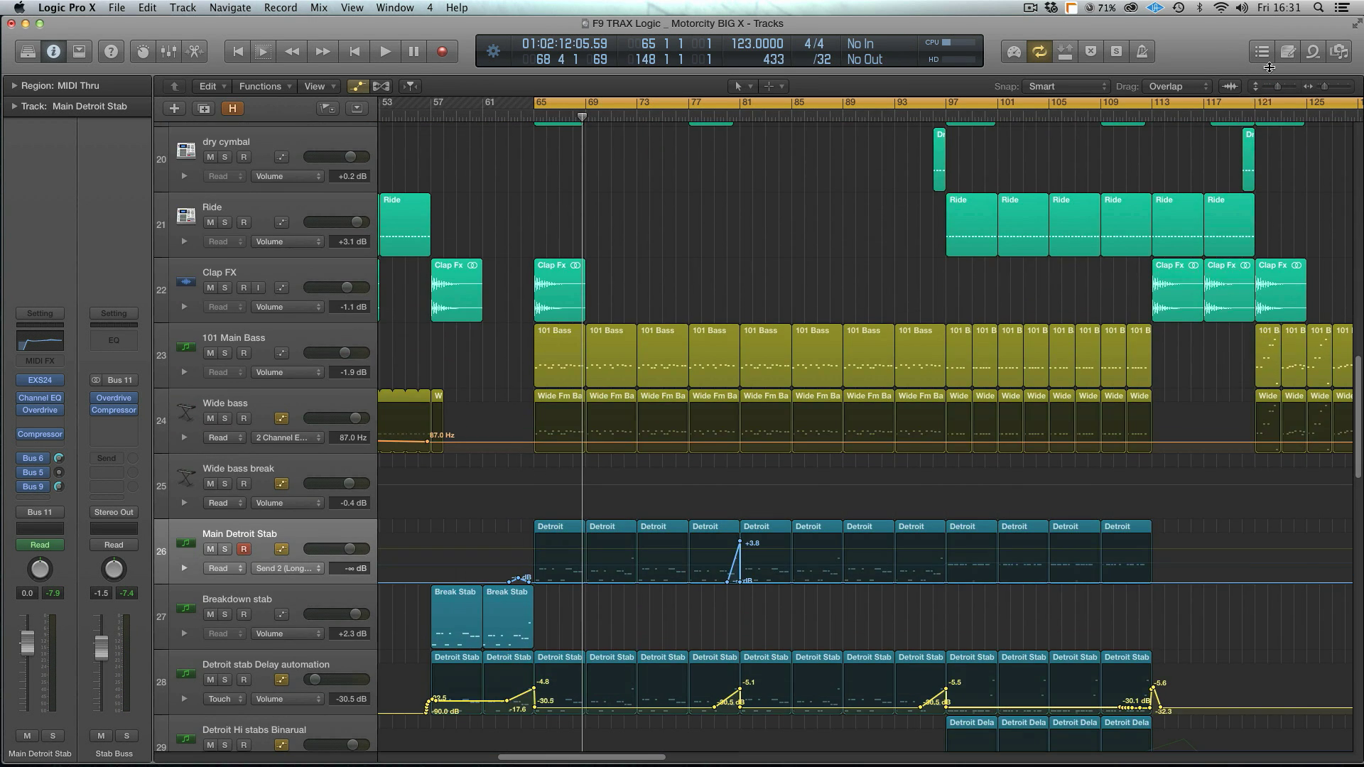
left_click_drag(1277, 92, 1281, 88)
scroll(645, 390, "down", 5)
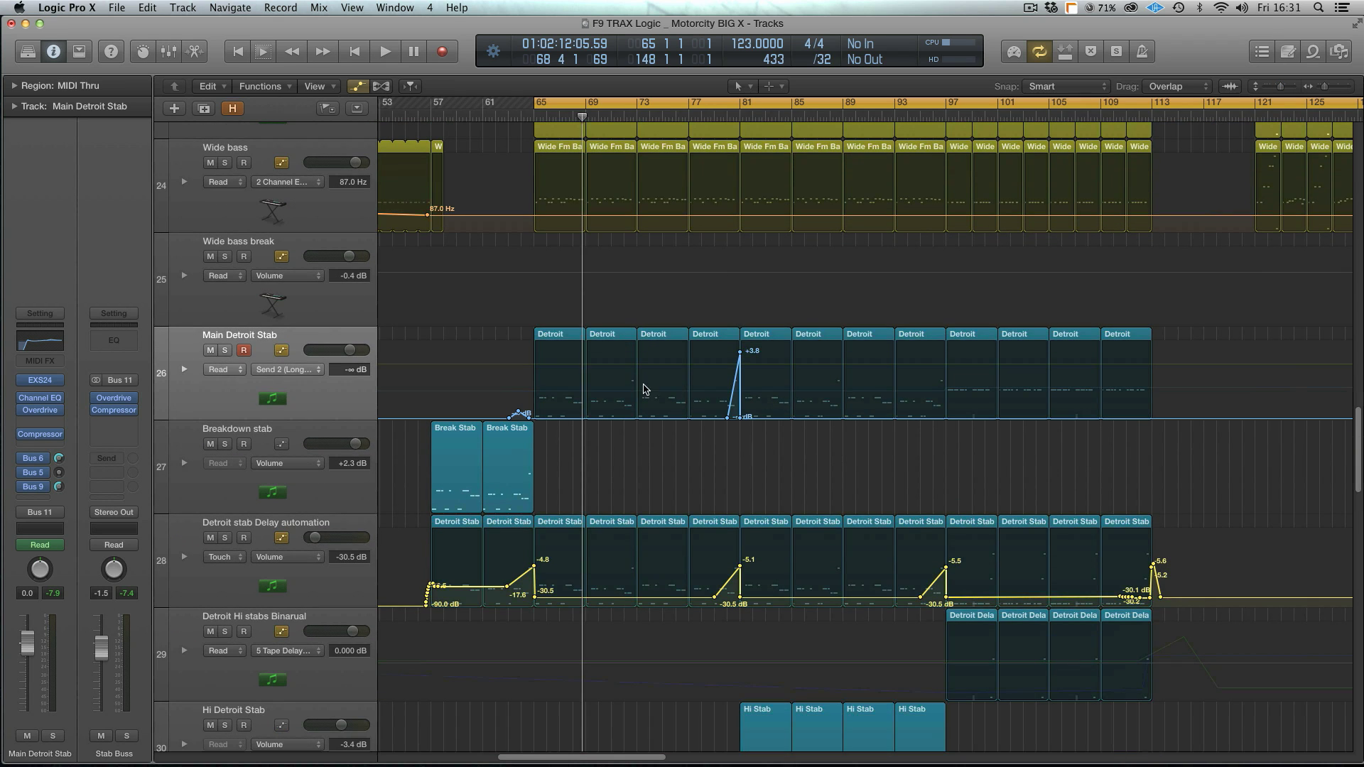
- Solo the two Break Stab regions on the Breakdown stab track and play them in a cycle from bar 57 to 65
left_click_drag(428, 458, 587, 463)
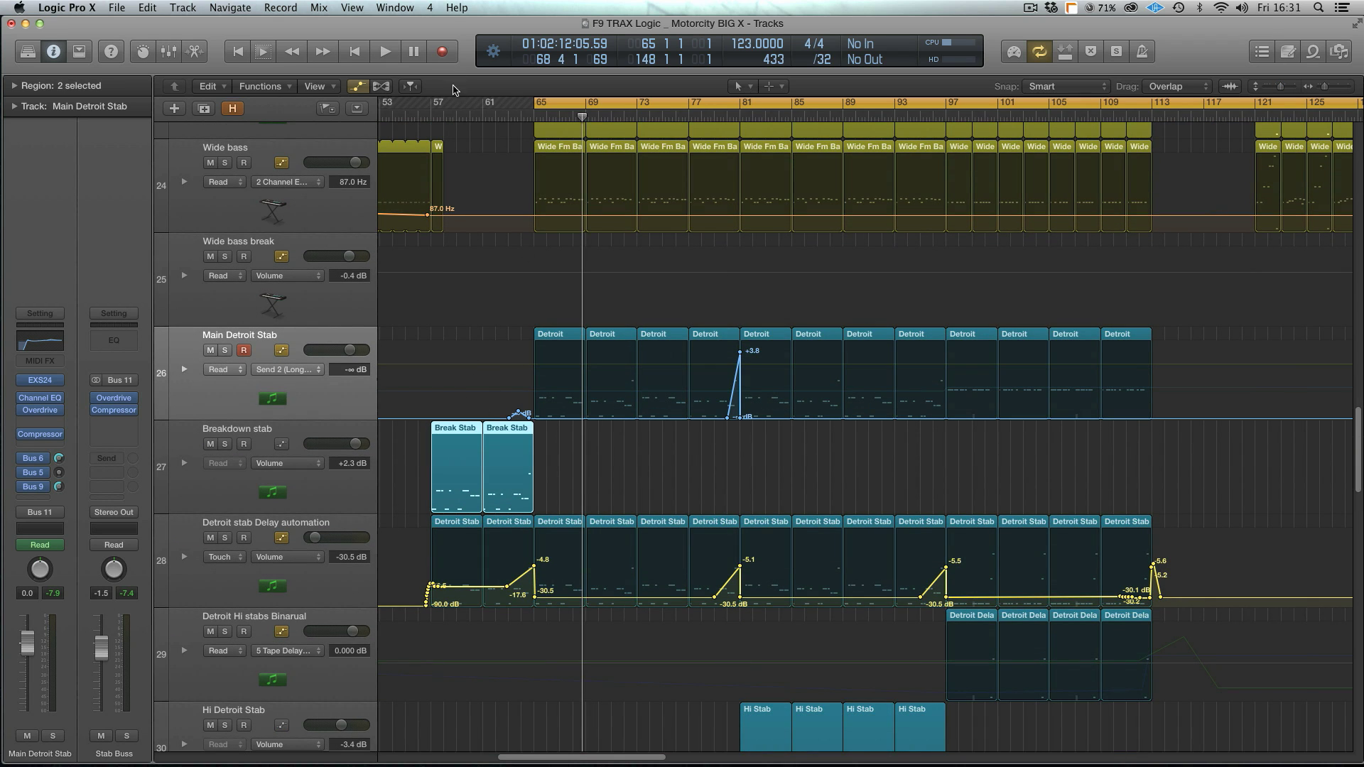
left_click_drag(431, 108, 538, 110)
left_click(279, 431)
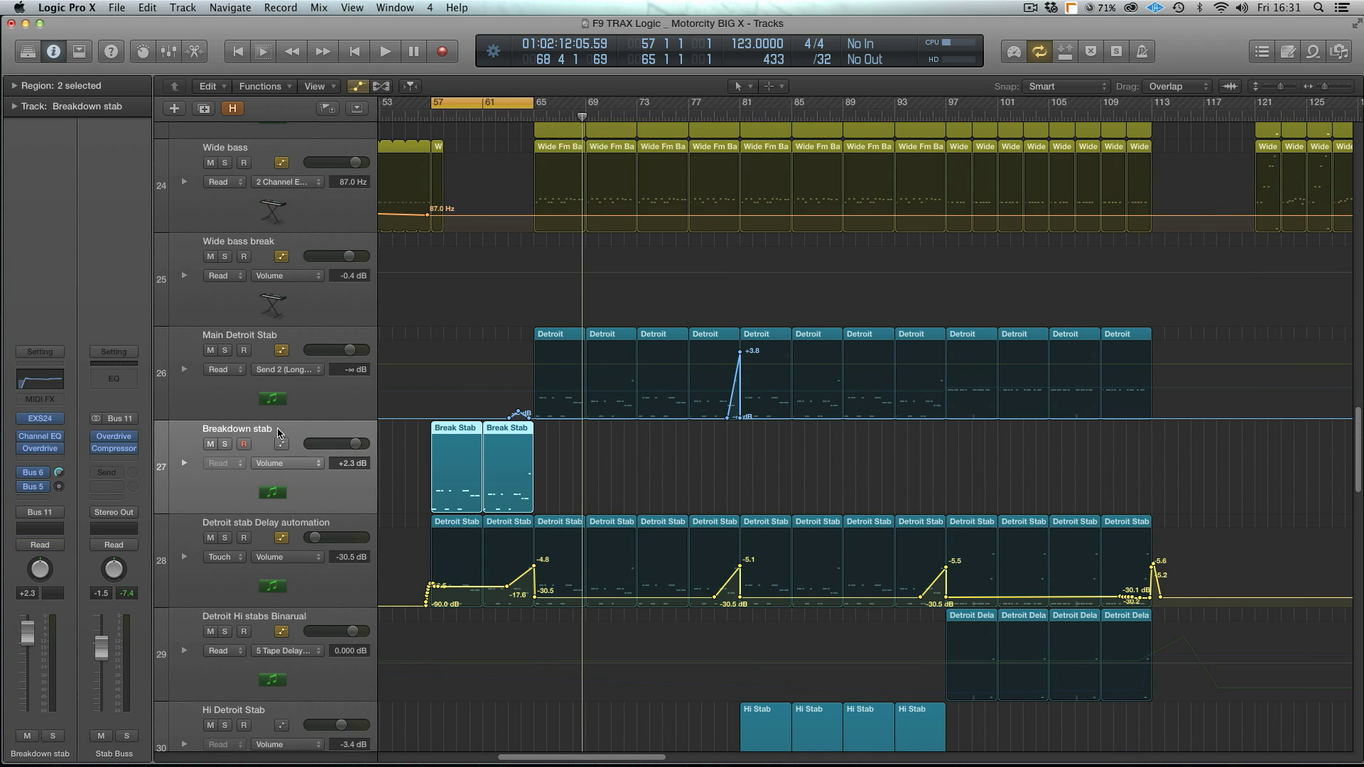
key("s")
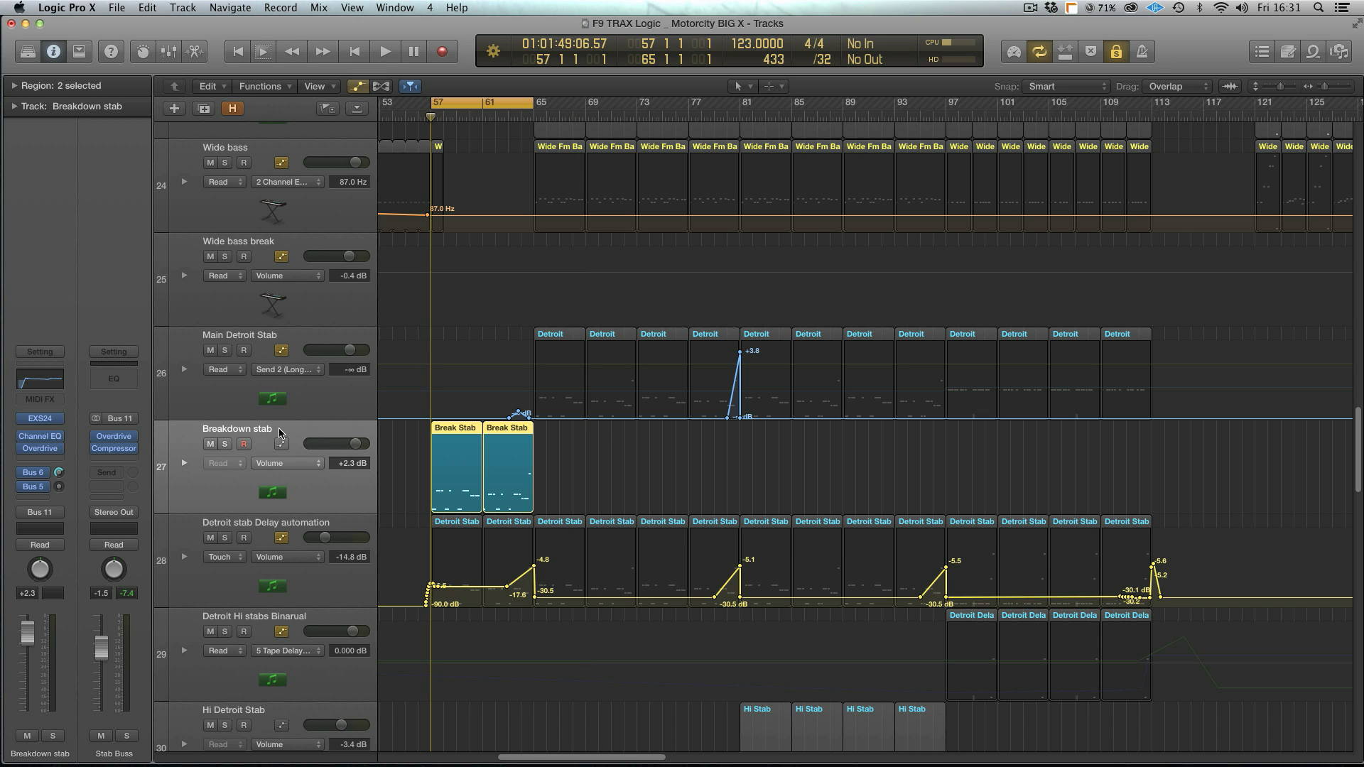
key("space")
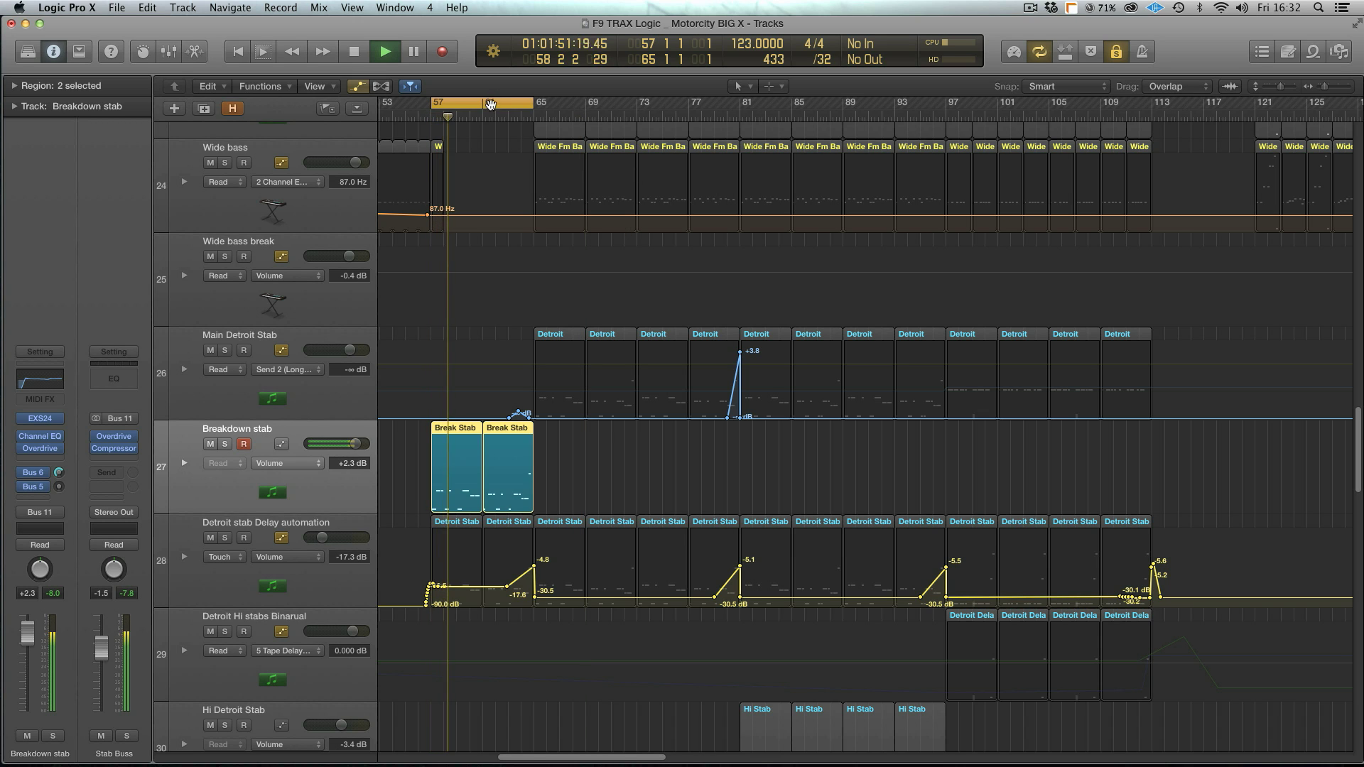
- Audition the first Detroit regions on the Main Detroit Stab track in solo, cycling bars 65 to 73, and stop playback
left_click_drag(494, 103, 597, 106)
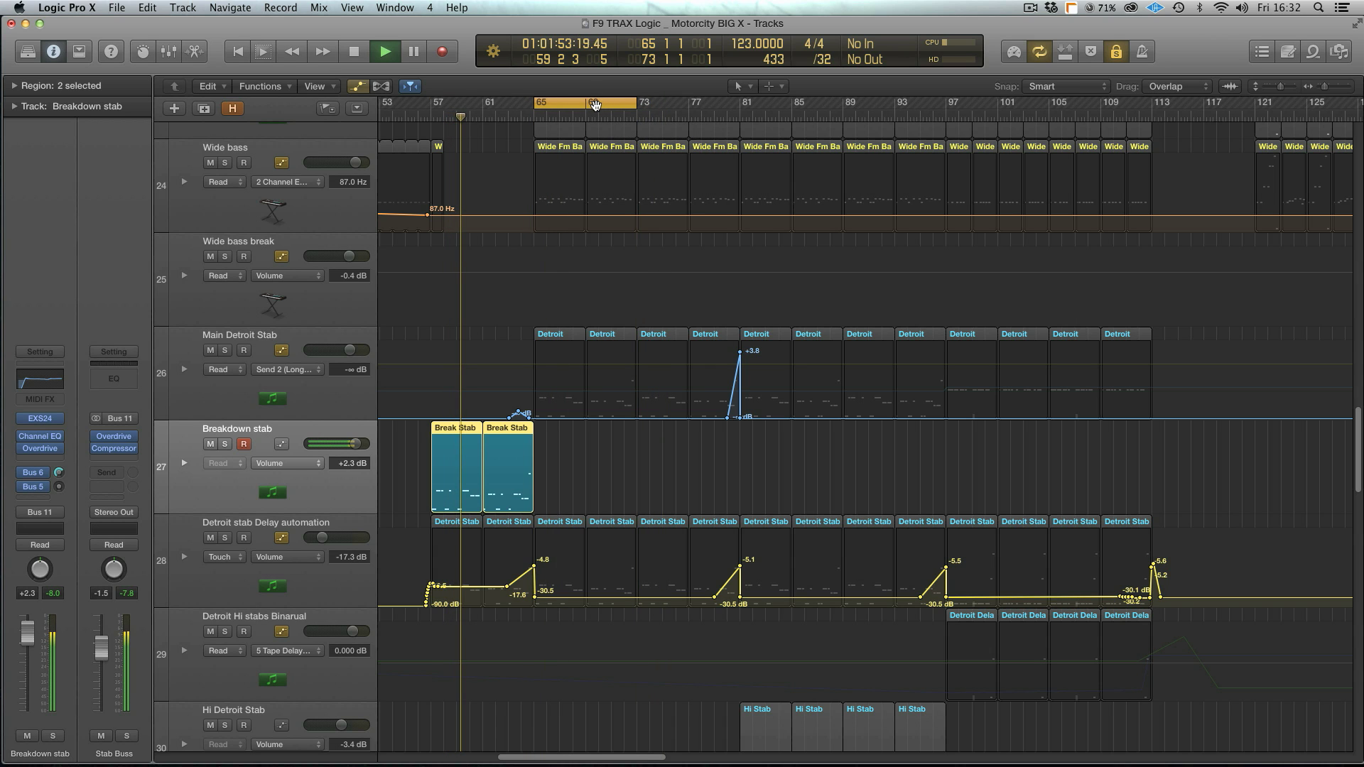
key("space")
left_click_drag(515, 339, 661, 384)
left_click(302, 336)
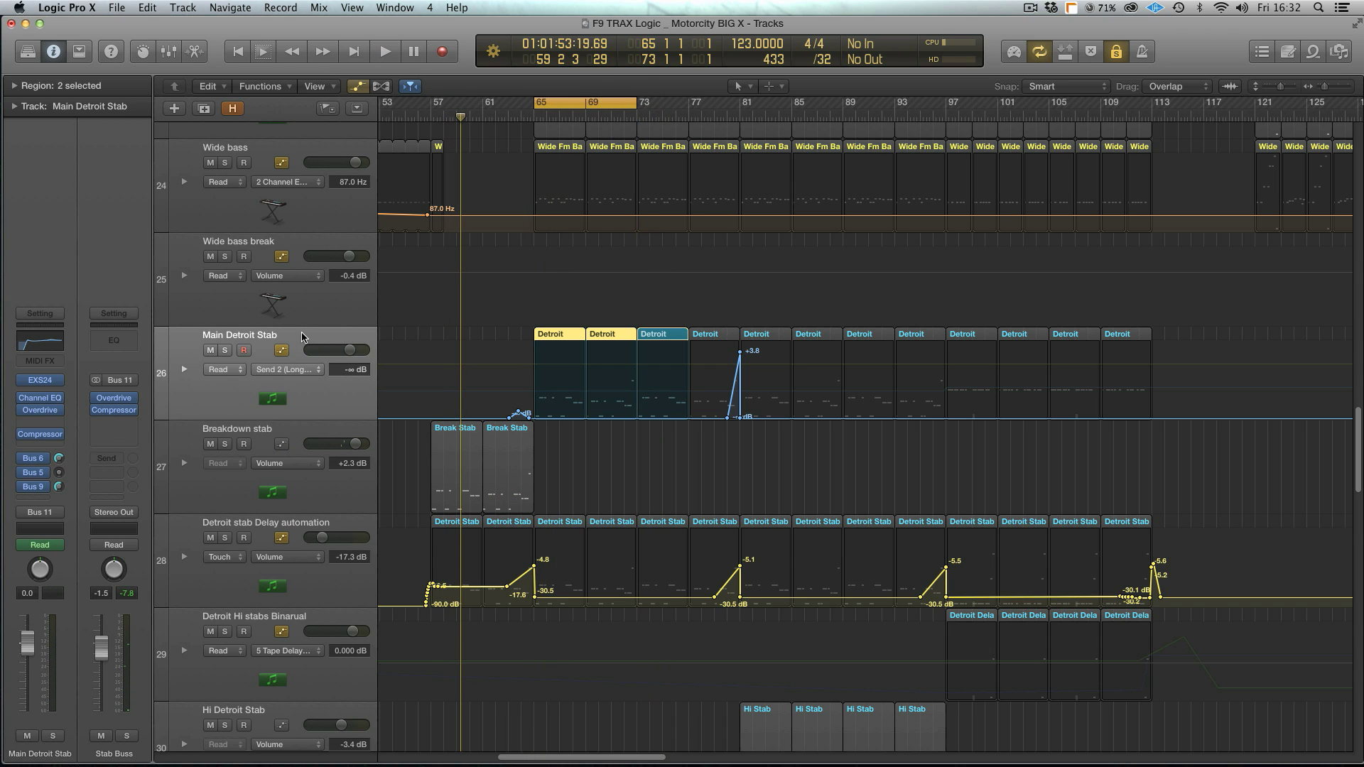
key("Return")
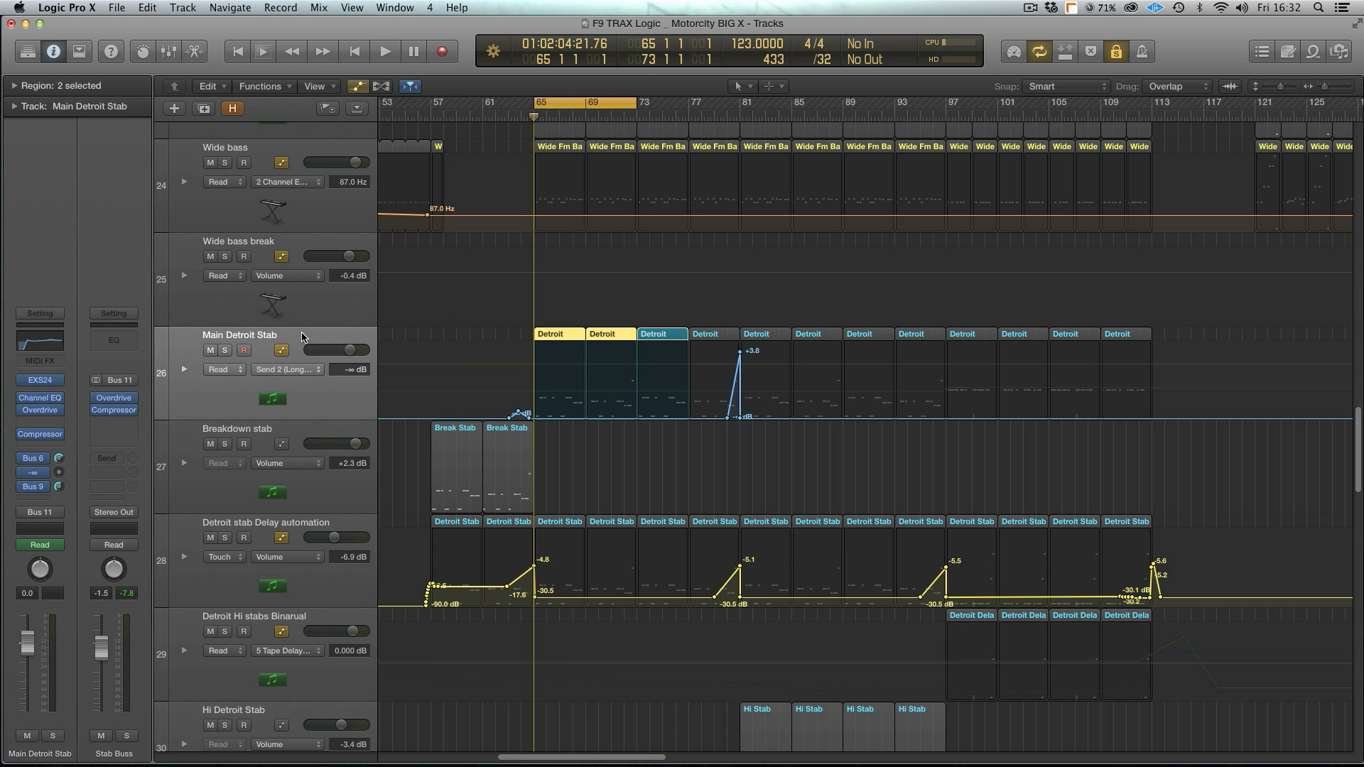
key("space")
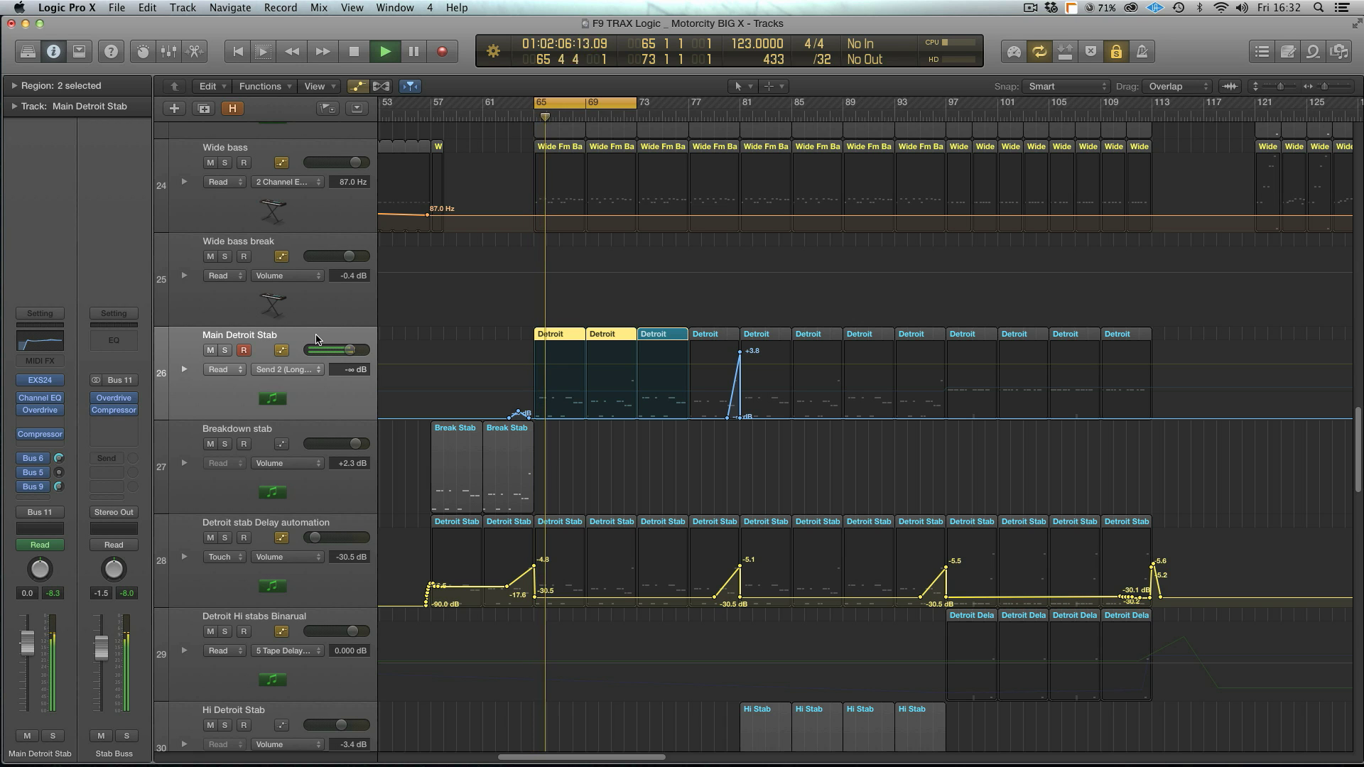
key("space")
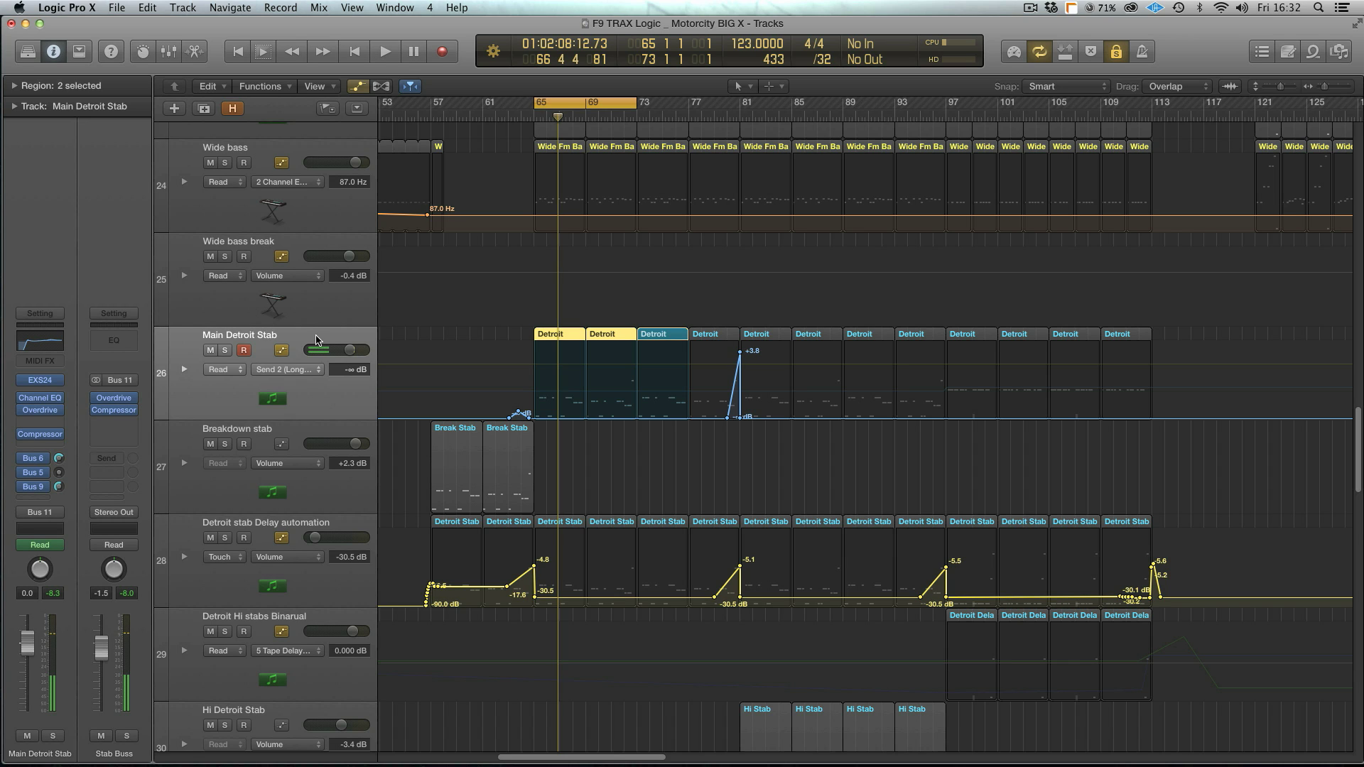
- Play the first two Detroit stab Delay automation regions in solo, cycling bars 63 to 65
left_click_drag(408, 526, 1182, 533)
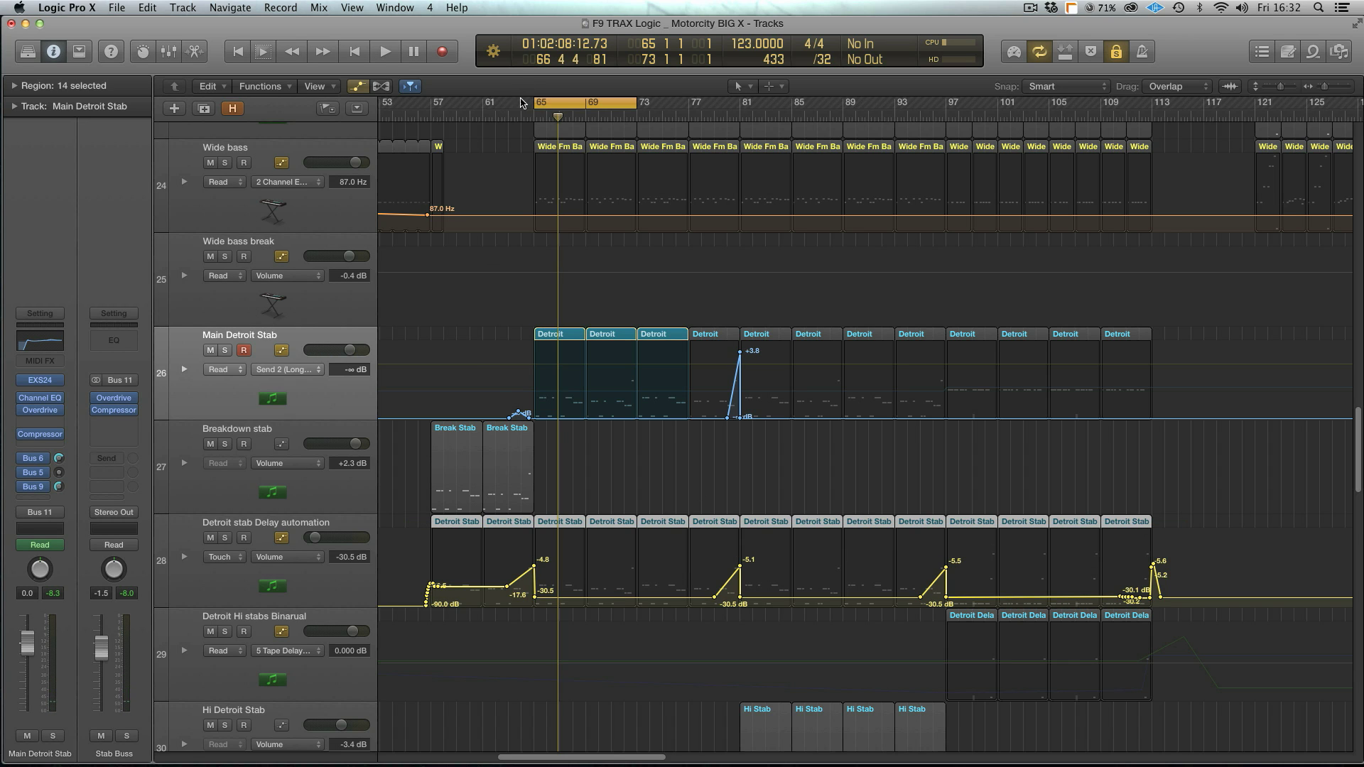
left_click_drag(520, 103, 509, 104)
left_click(510, 527)
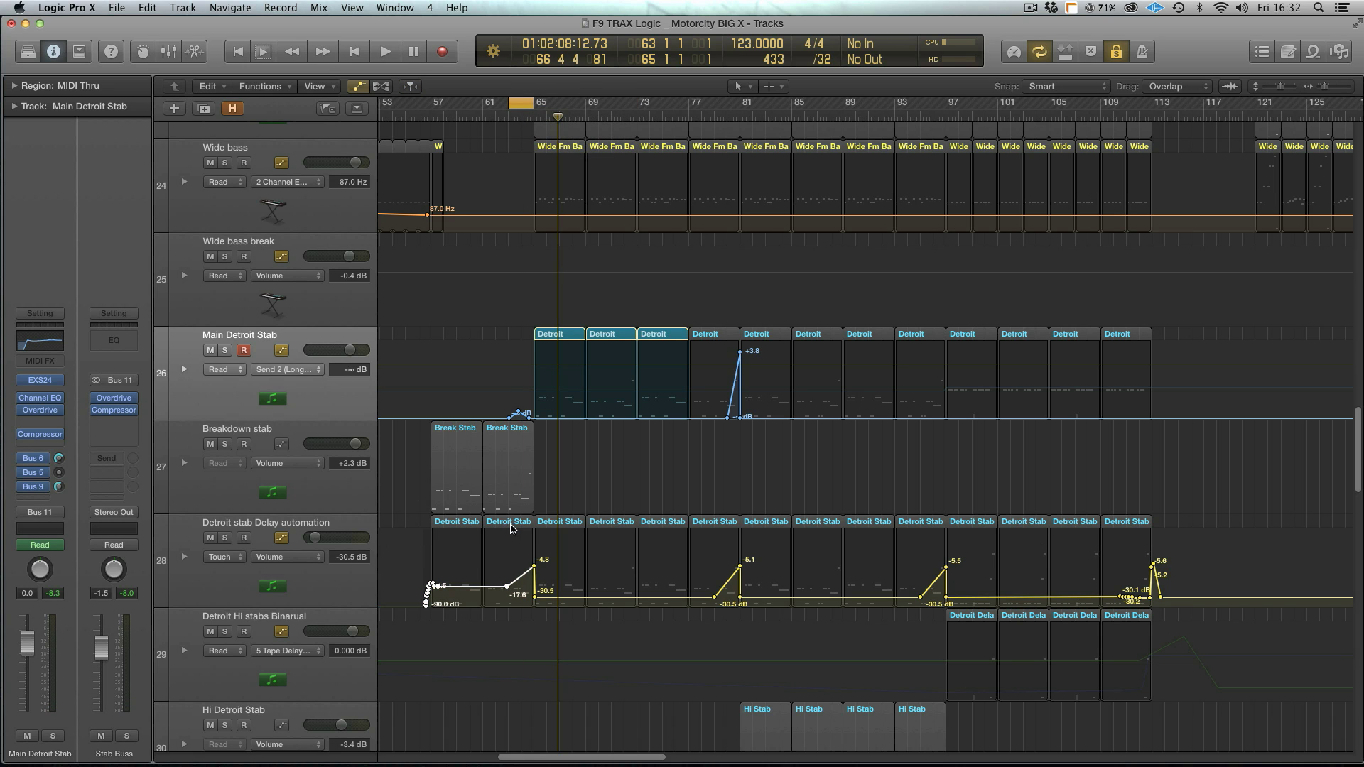
left_click(513, 527)
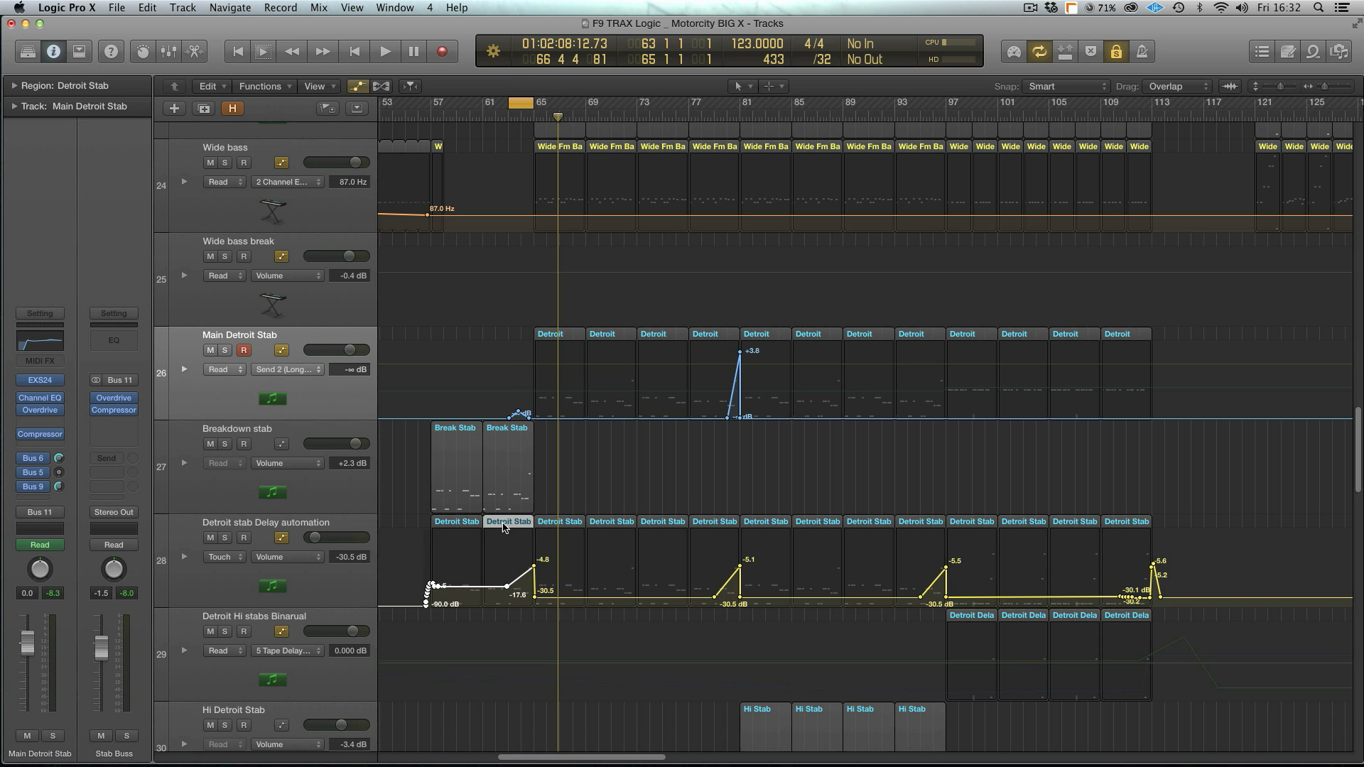
left_click(460, 526, "shift")
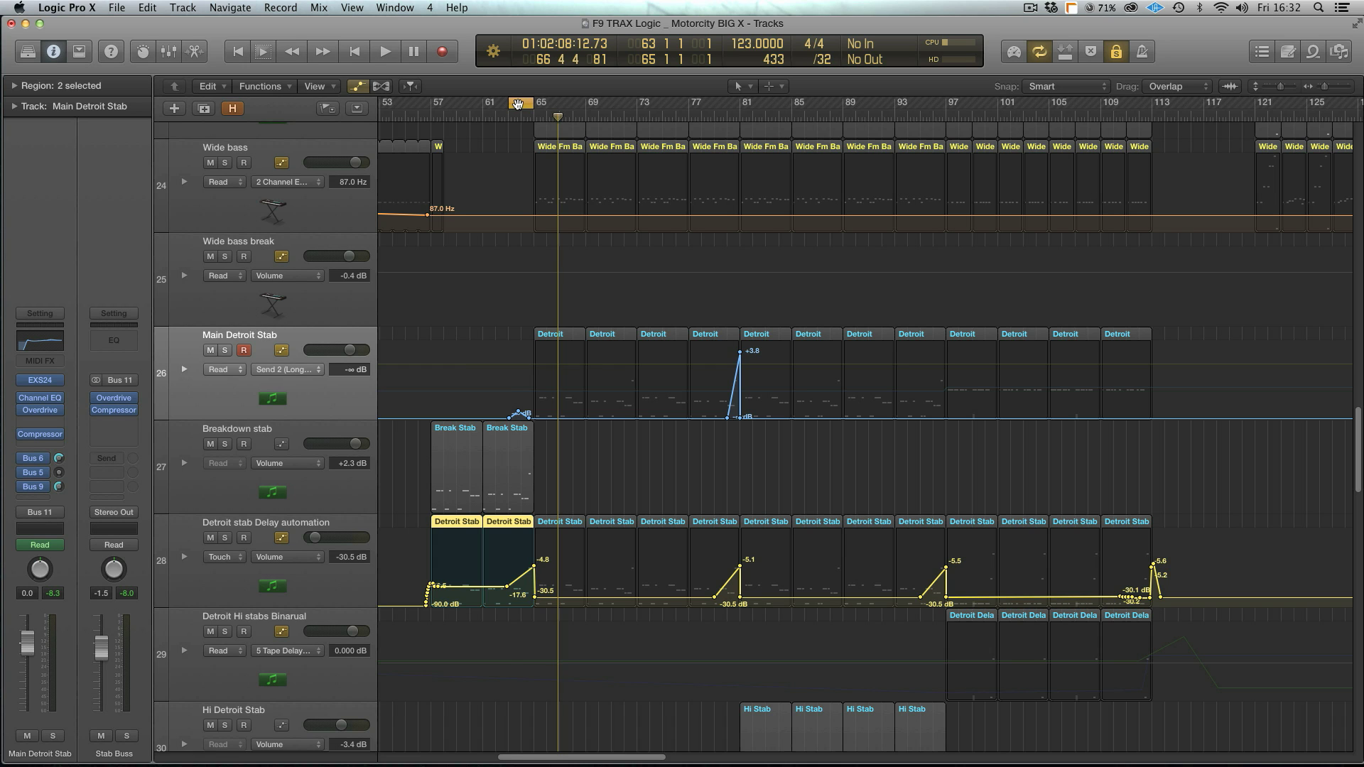
left_click(517, 104)
key("space")
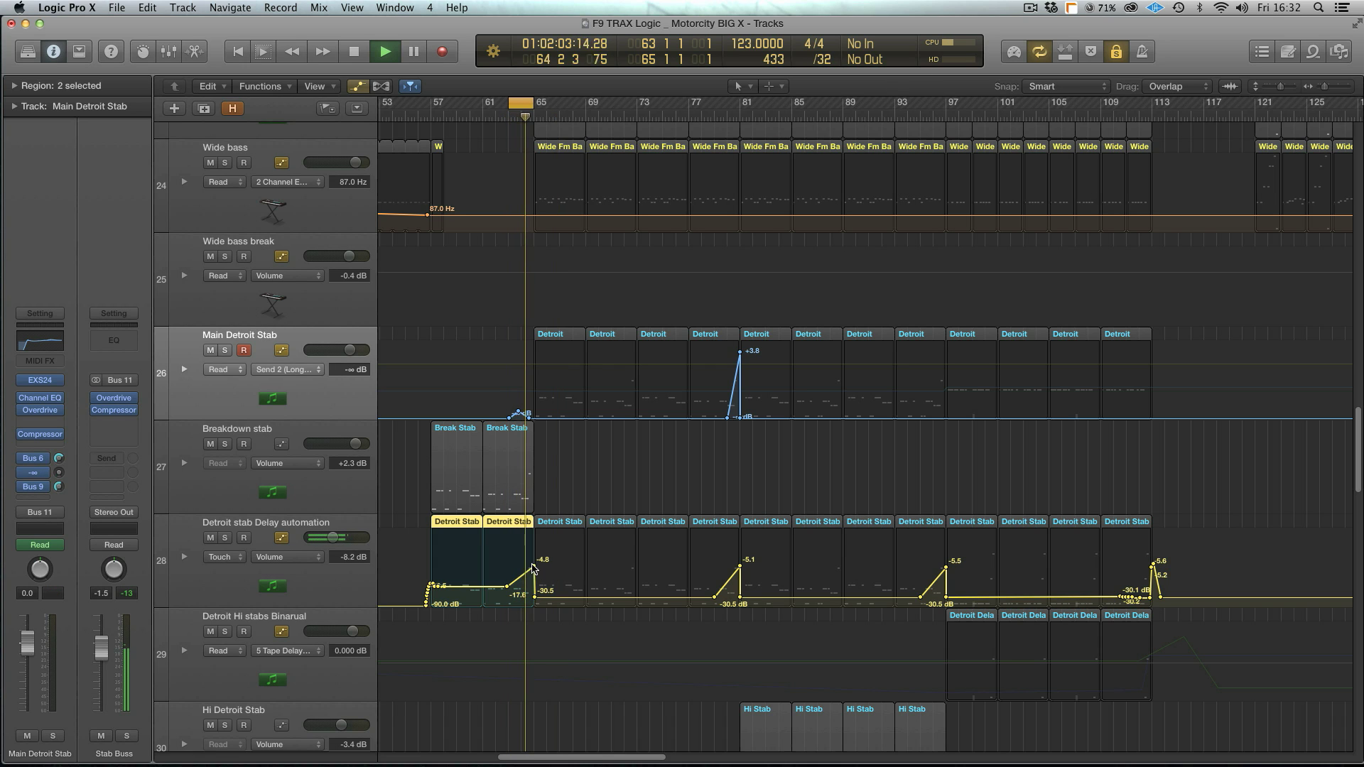
- Turn off solo and audition the breakdown and delay stabs together, cycling bars 61 to 65, and stop playback
left_click(1117, 54)
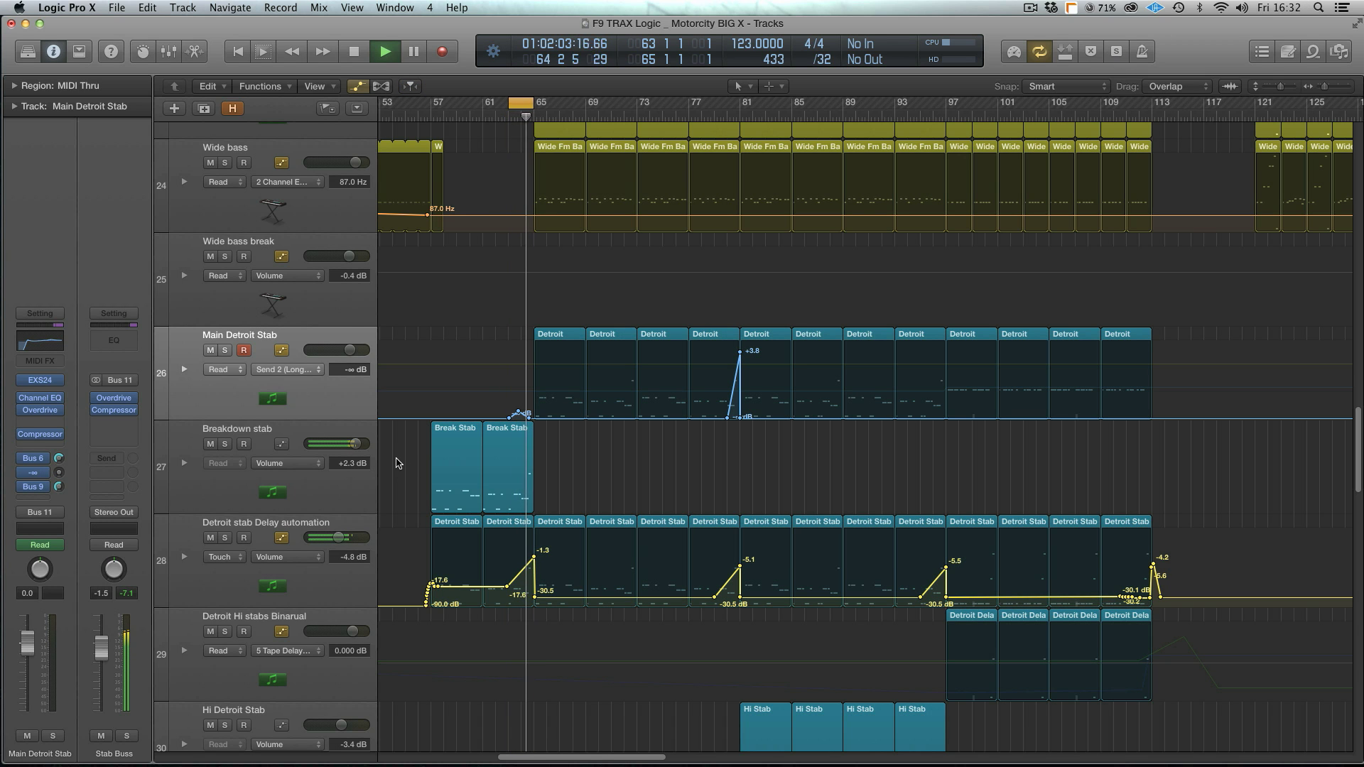
left_click_drag(398, 464, 537, 568)
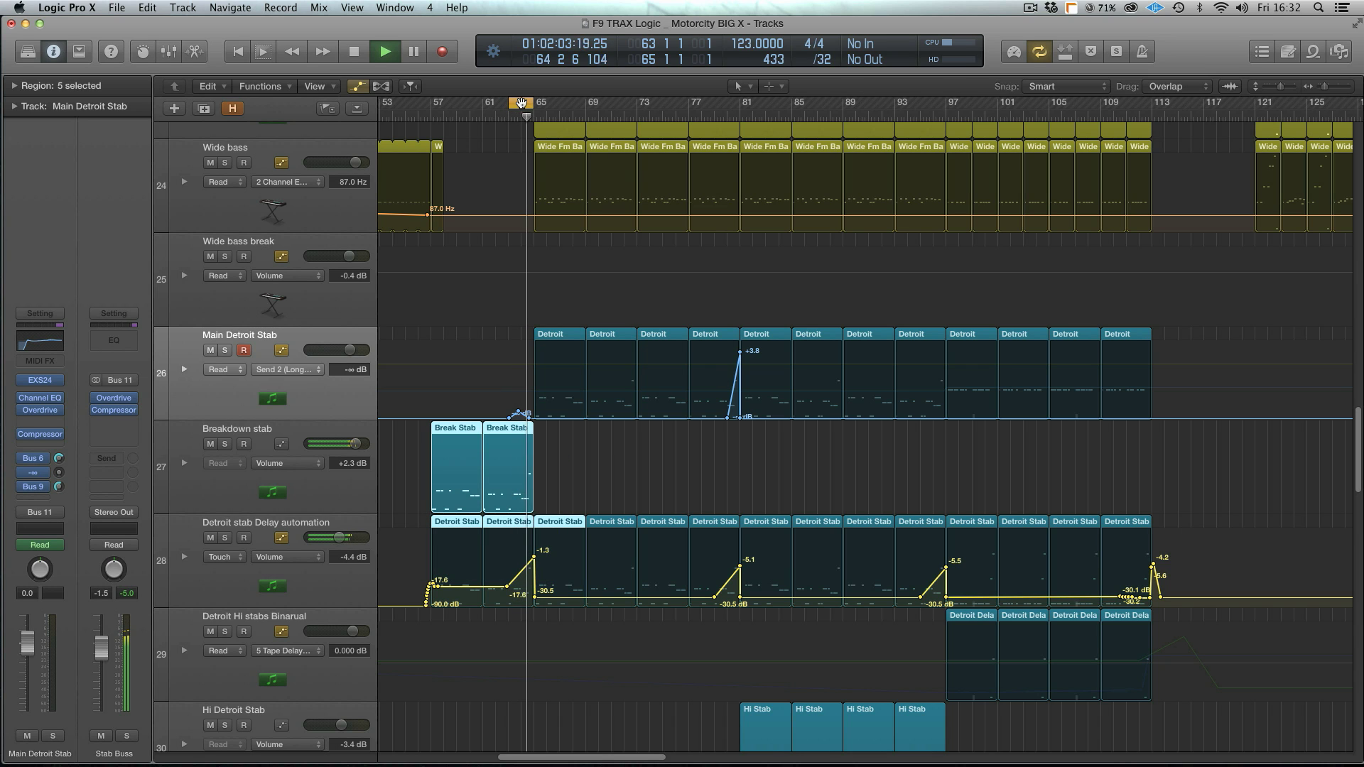
left_click_drag(483, 104, 532, 104)
key("space")
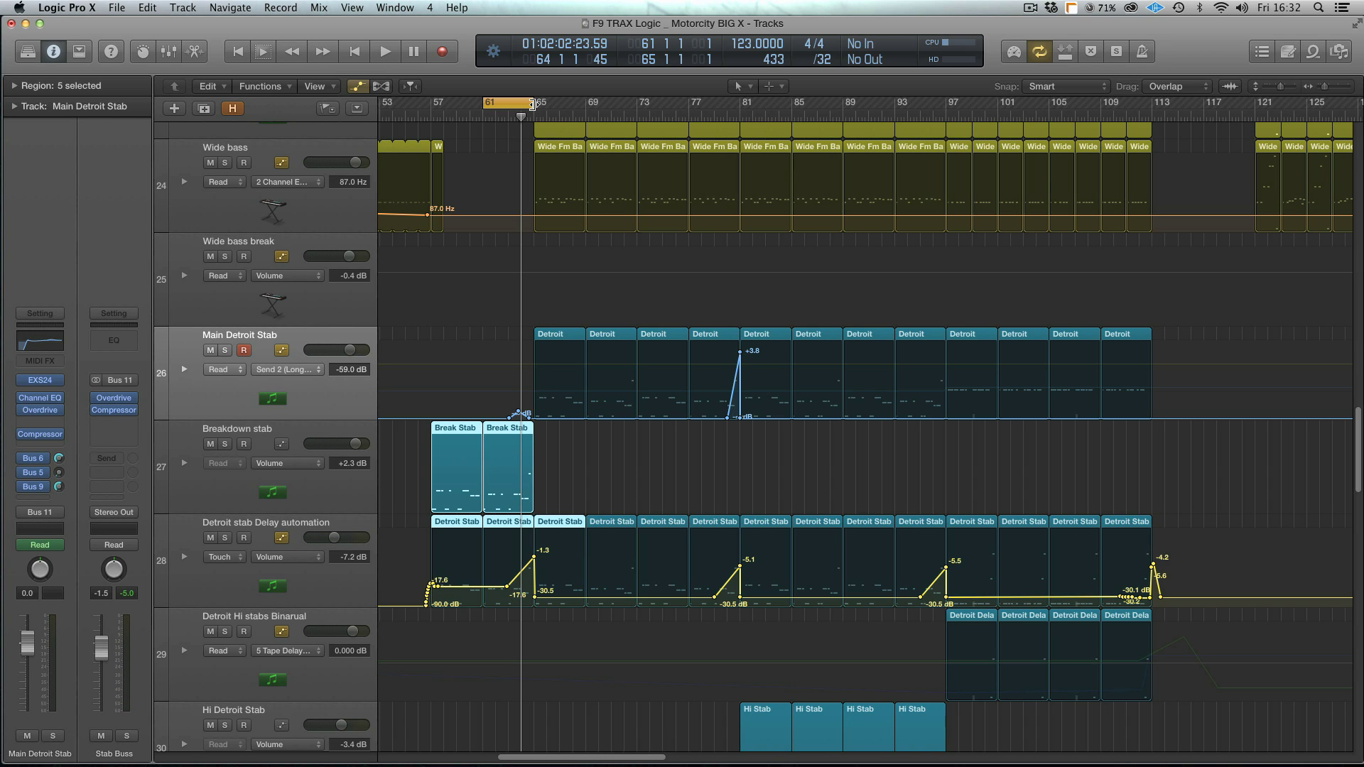
- Inspect the Stereo Delay settings on the Detroit stab Delay automation track, then close the plug-in and extend the cycle range
left_click(291, 520)
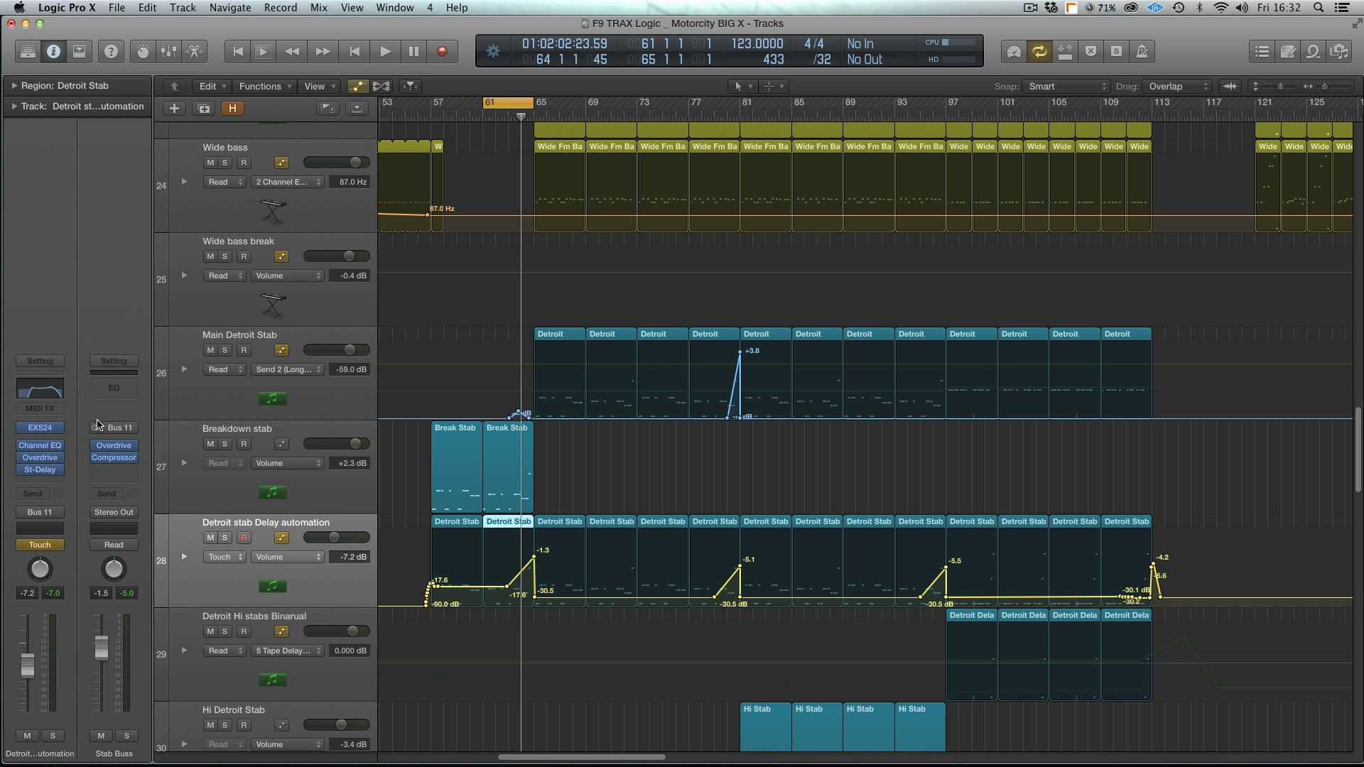
left_click(45, 471)
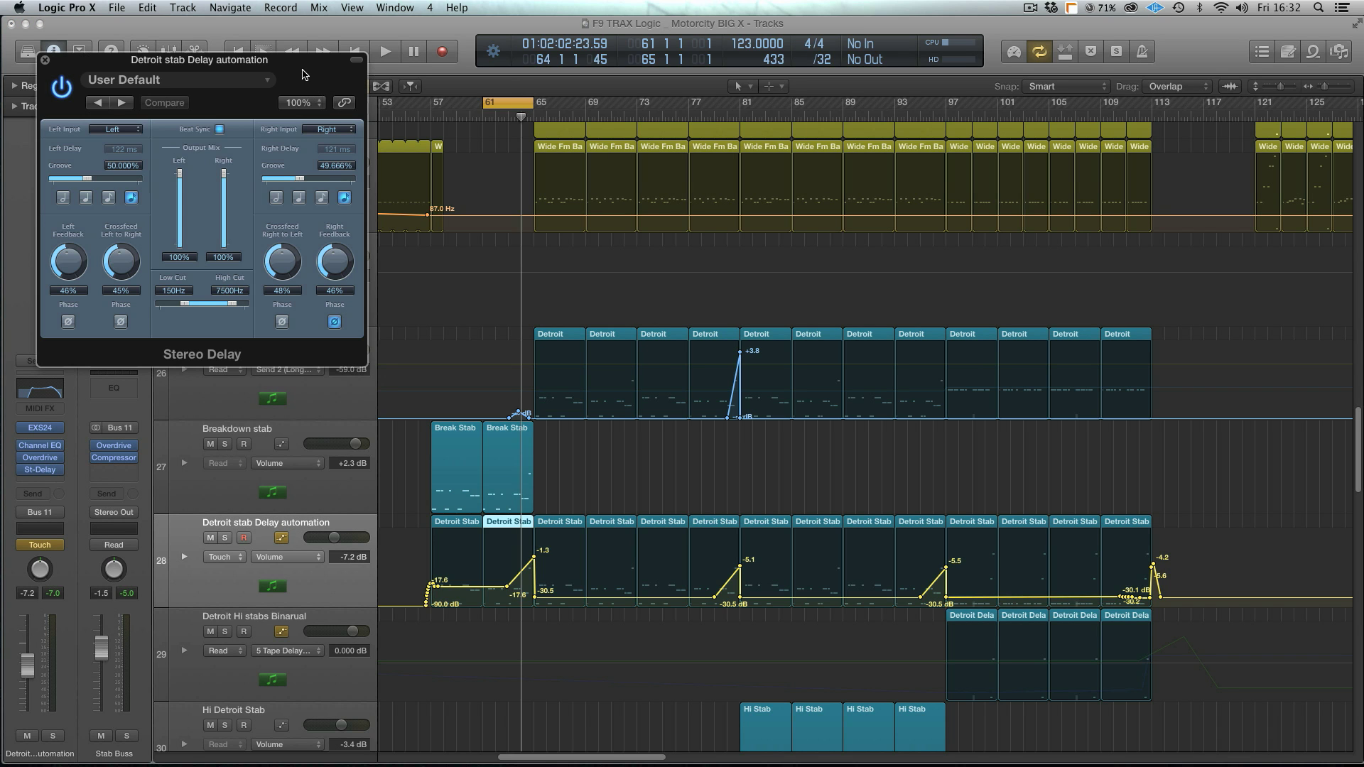
left_click_drag(279, 71, 986, 131)
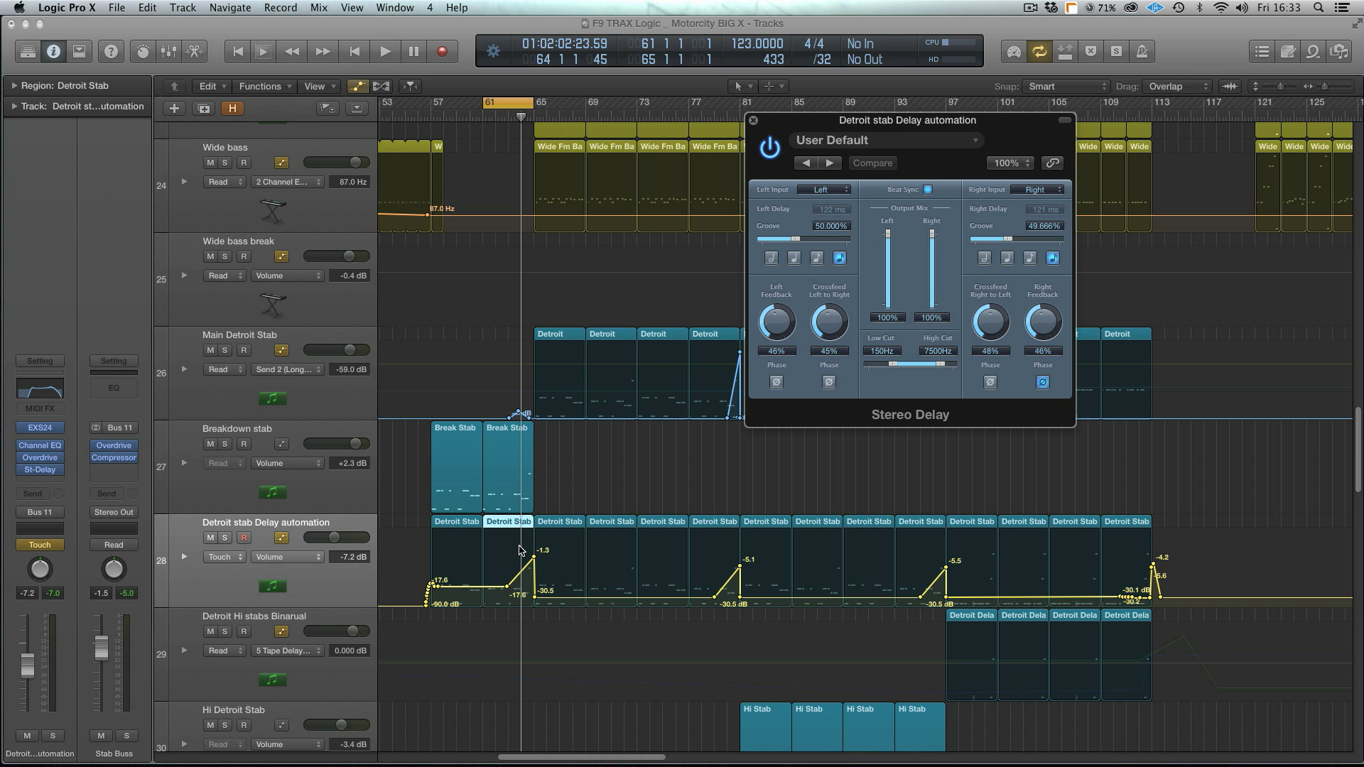
left_click(424, 455)
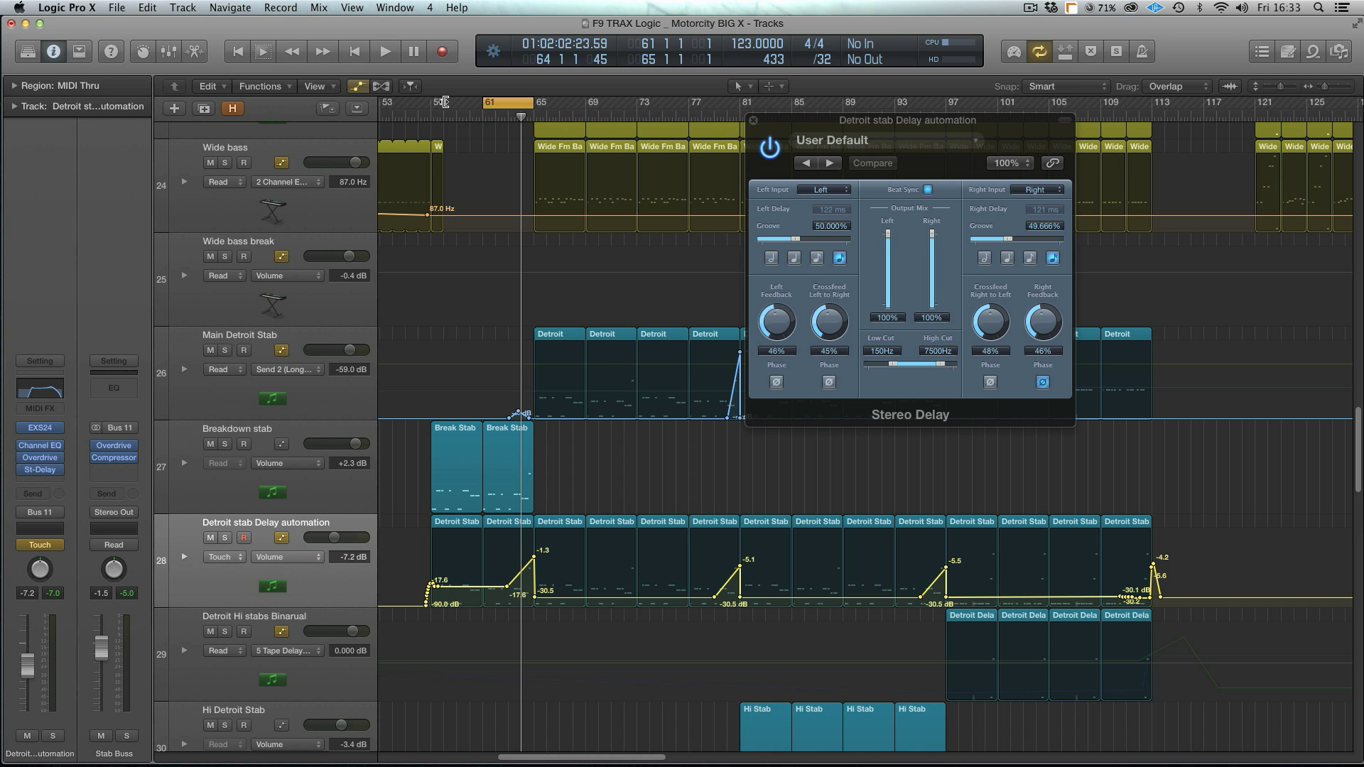
left_click_drag(432, 104, 1037, 104)
left_click(753, 120)
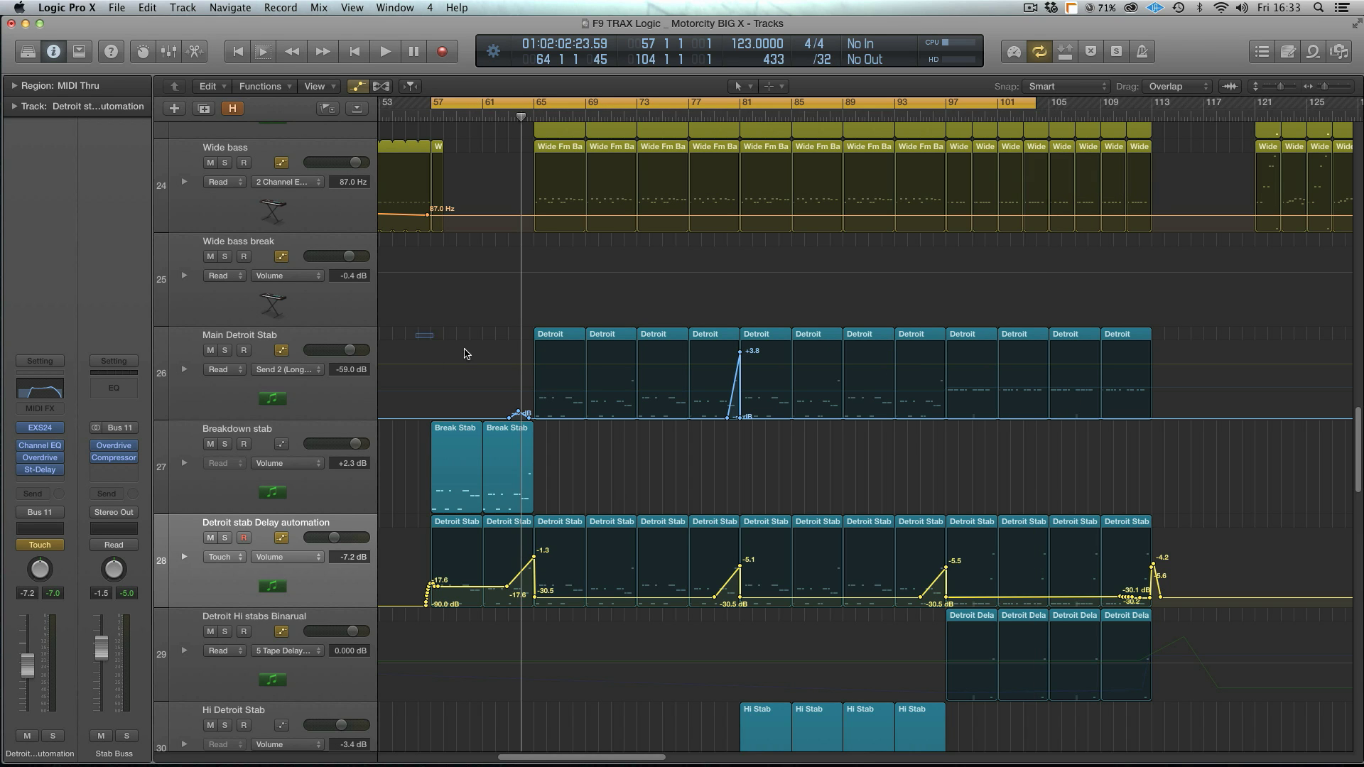
- Select the main, breakdown and delay automation stab regions and set the cycle range from bar 63 to 75
left_click_drag(417, 332, 1168, 544)
left_click(505, 104)
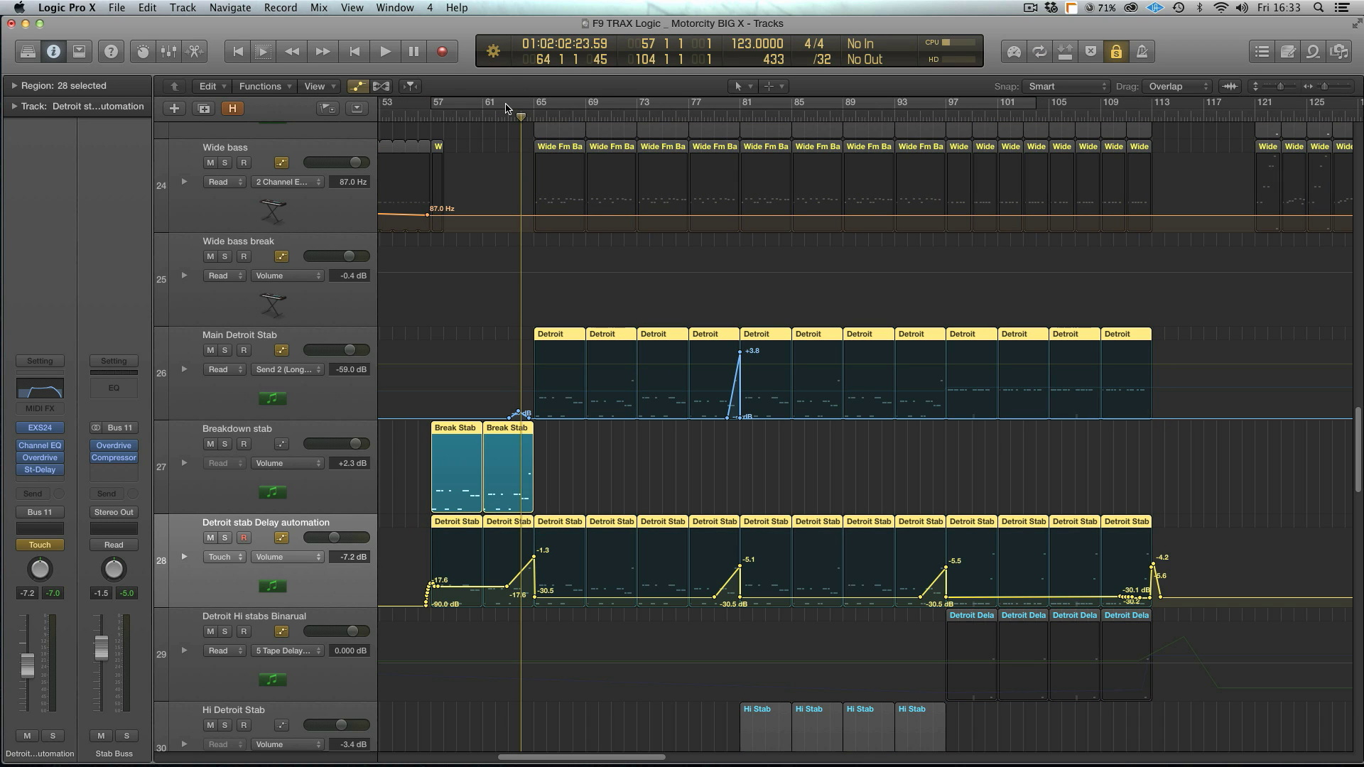
left_click_drag(509, 104, 675, 113)
key("space")
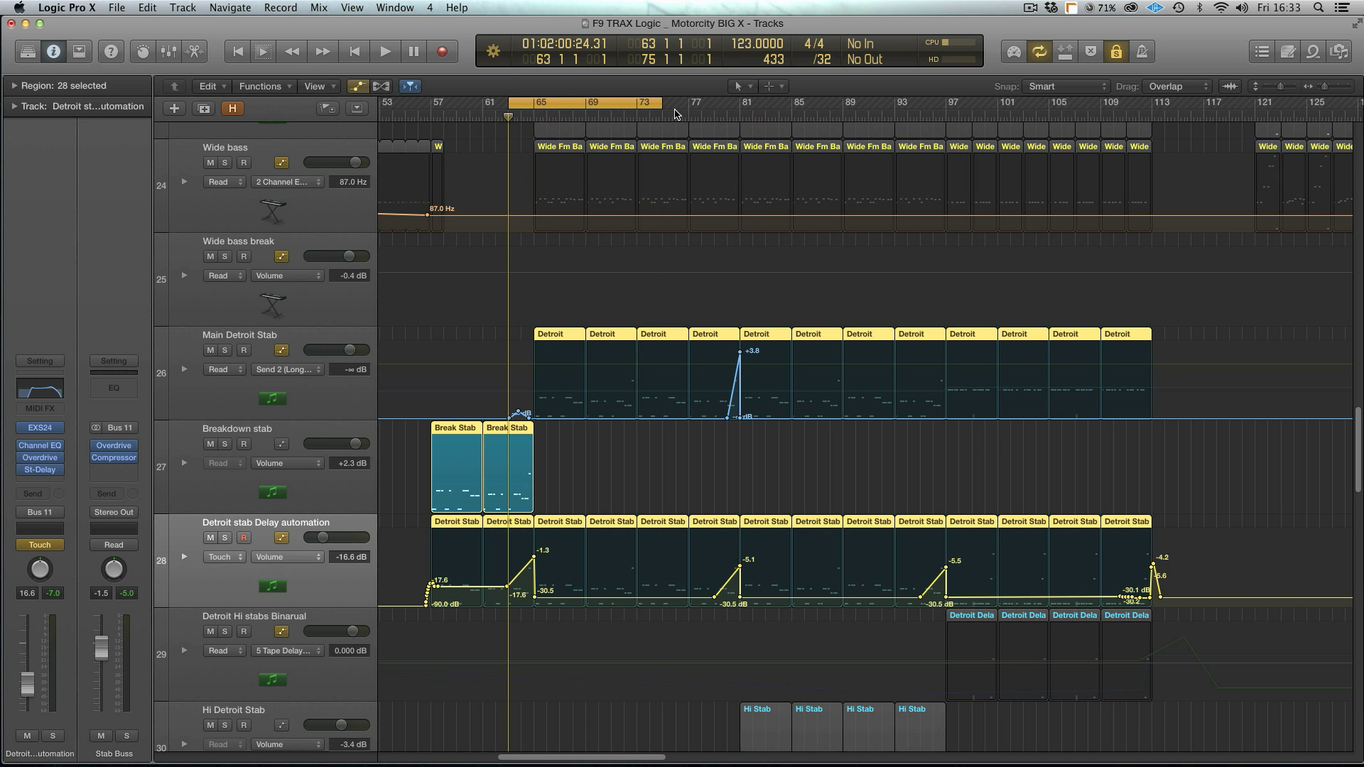
key("super+Right")
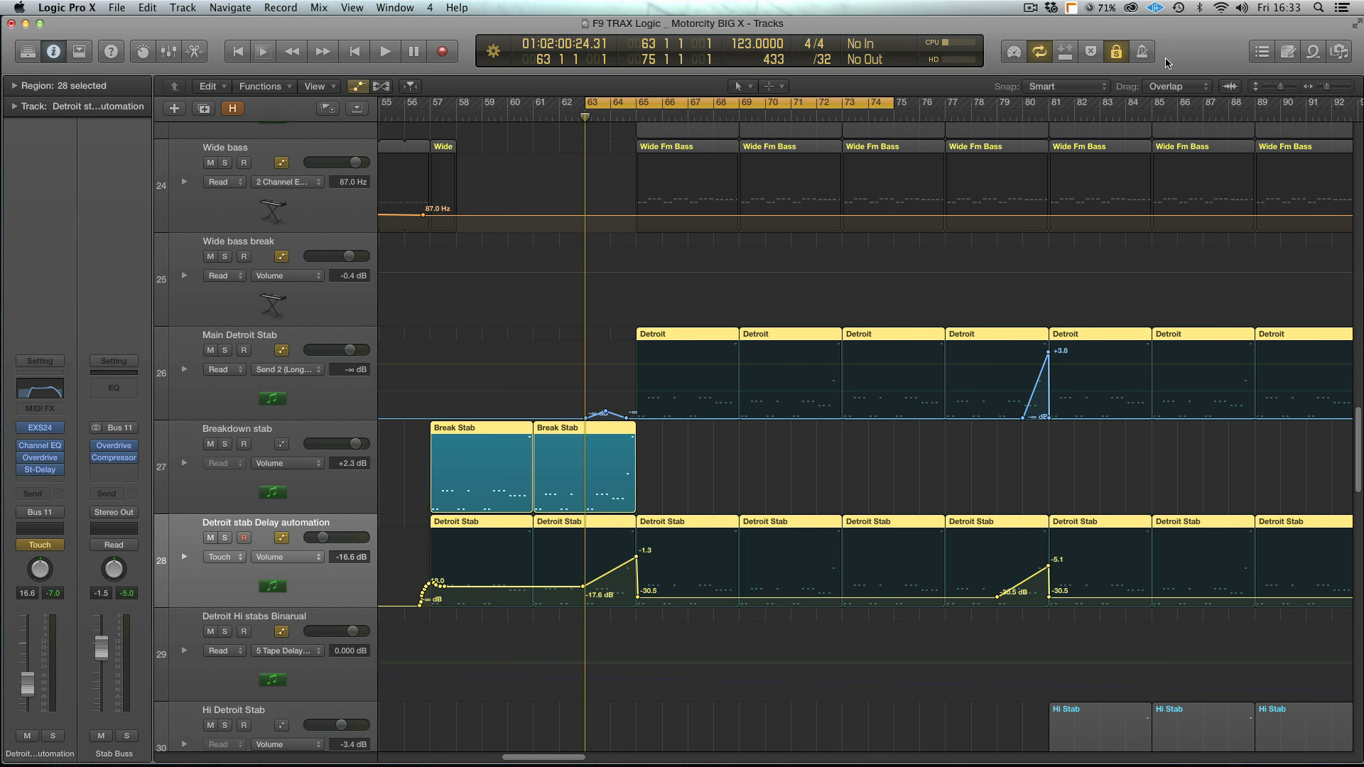
- Play the full mix from bar 63 with solo and cycle off, surveying the stab tracks and whole arrangement, then stop playback
left_click(1116, 51)
key("c")
key("space")
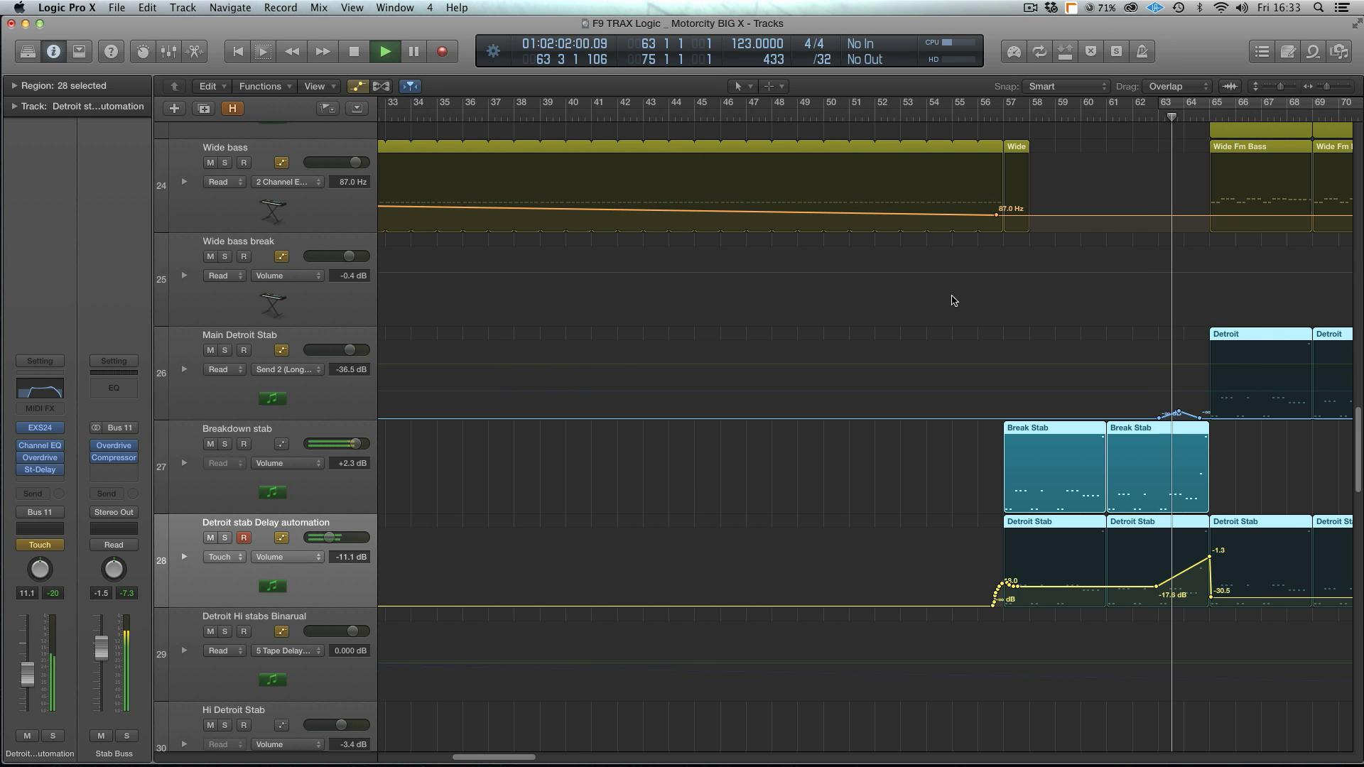
scroll(953, 302, "right", 10)
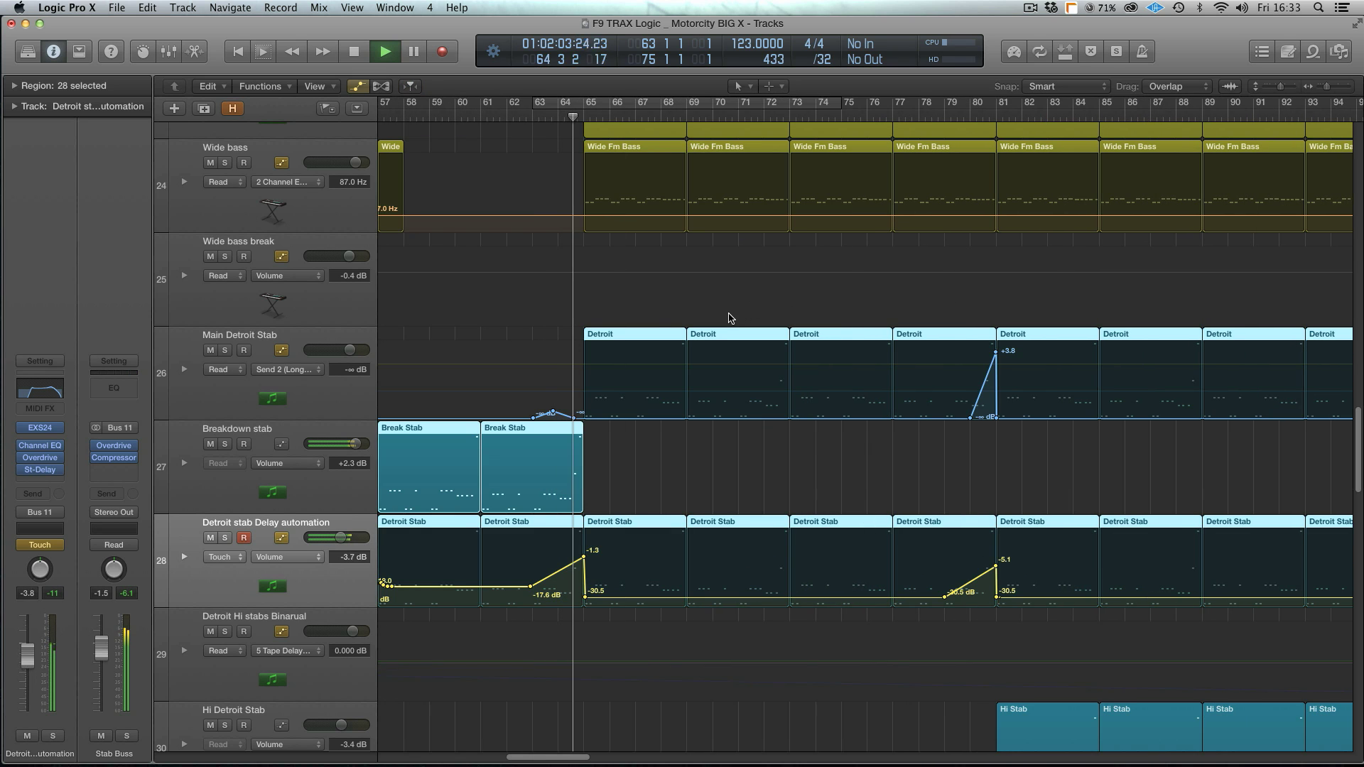
key("super+Up")
key("super+Up")
key("super+Up")
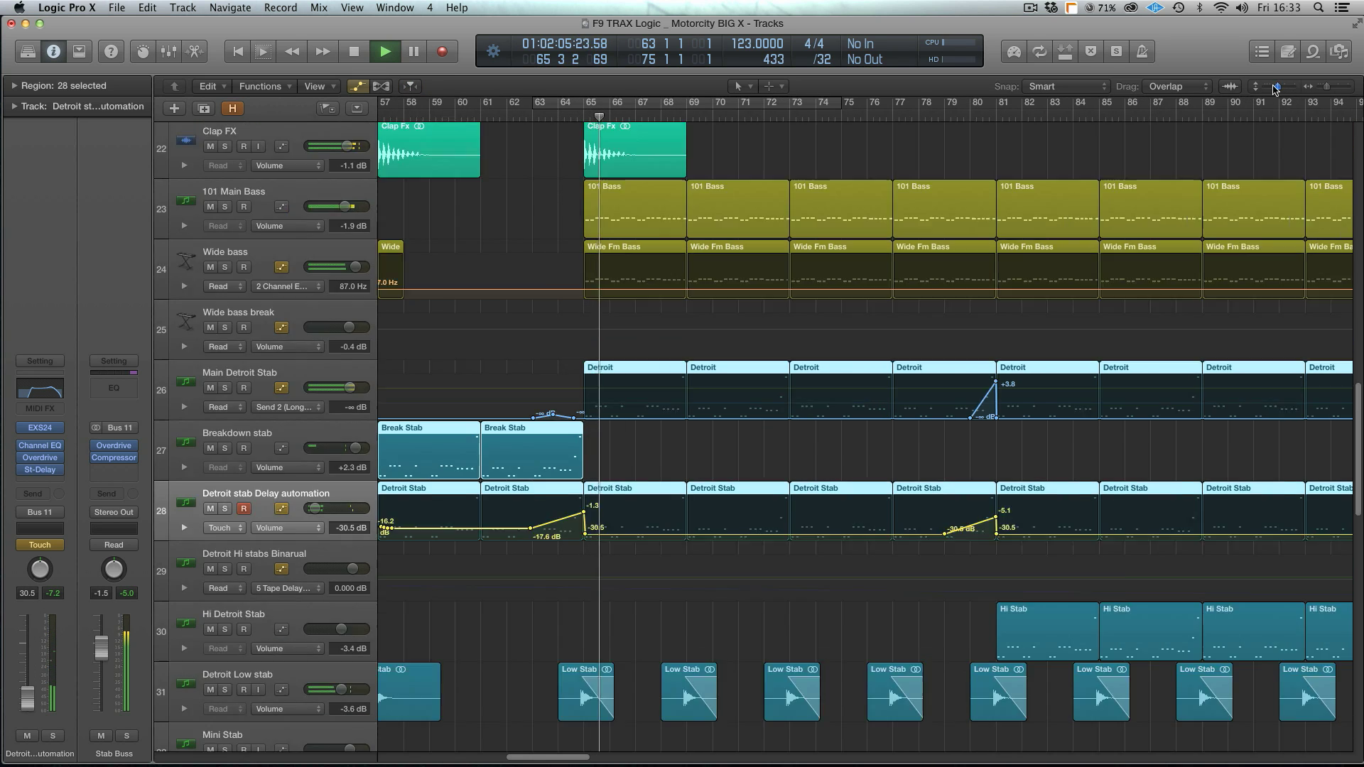
left_click(1315, 89)
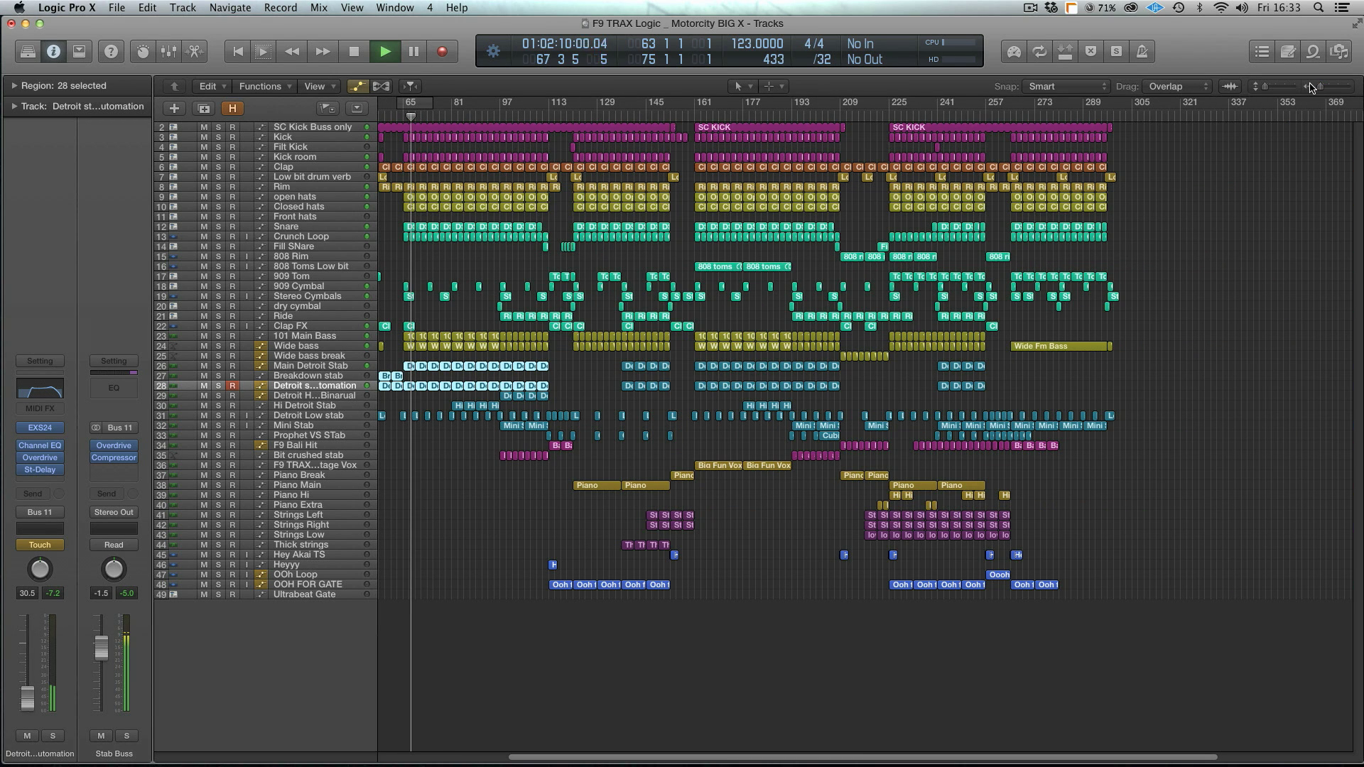
key("space")
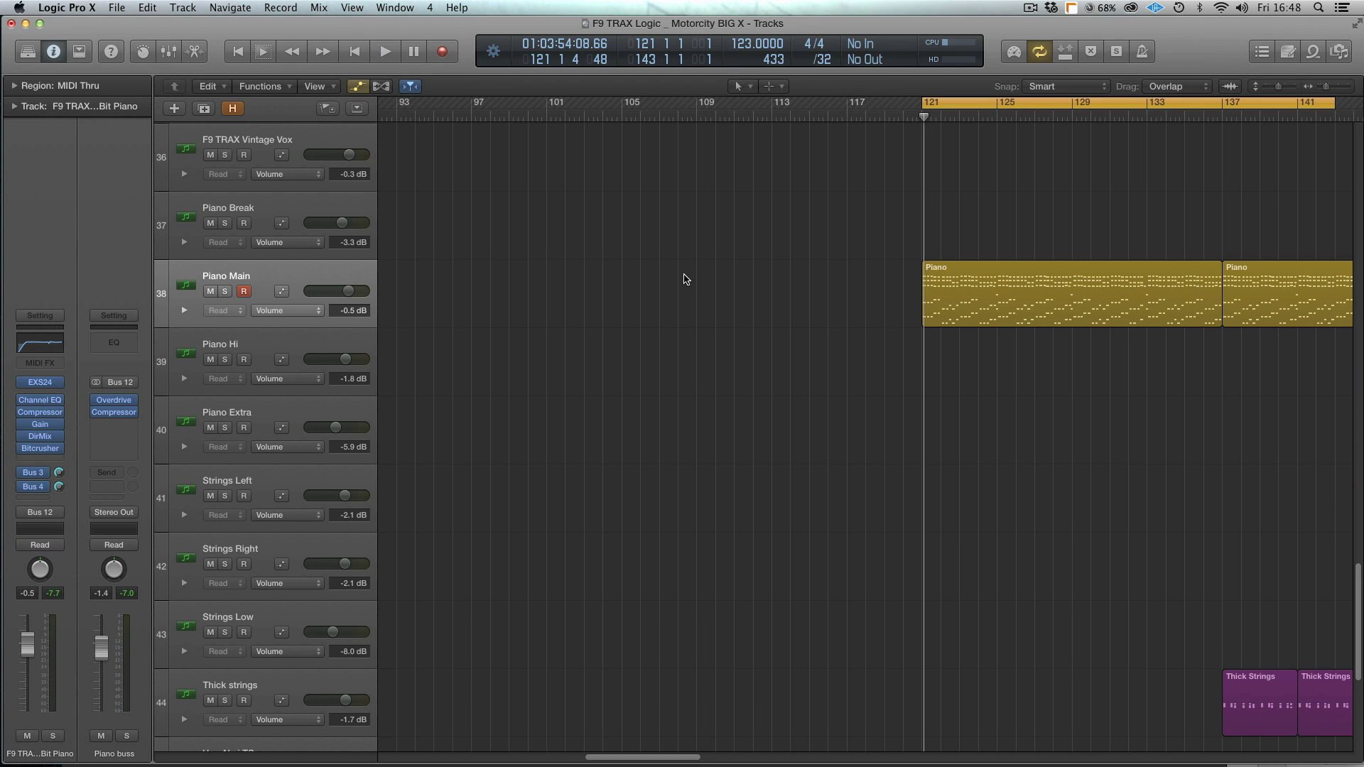
- Open the Piano Main region at bar 121 in an enlarged Piano Roll, audition it from bar 121, and stop playback
double_click(977, 295)
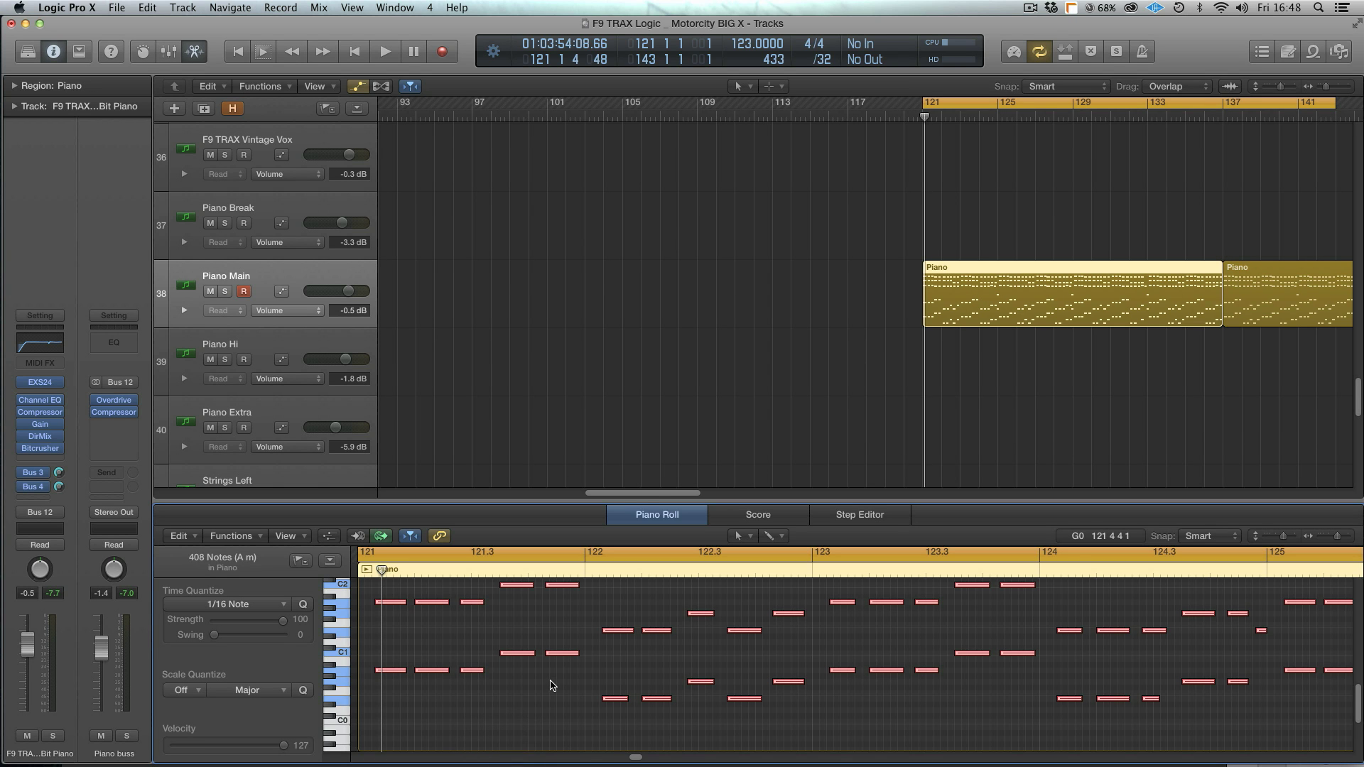
left_click_drag(657, 501, 657, 299)
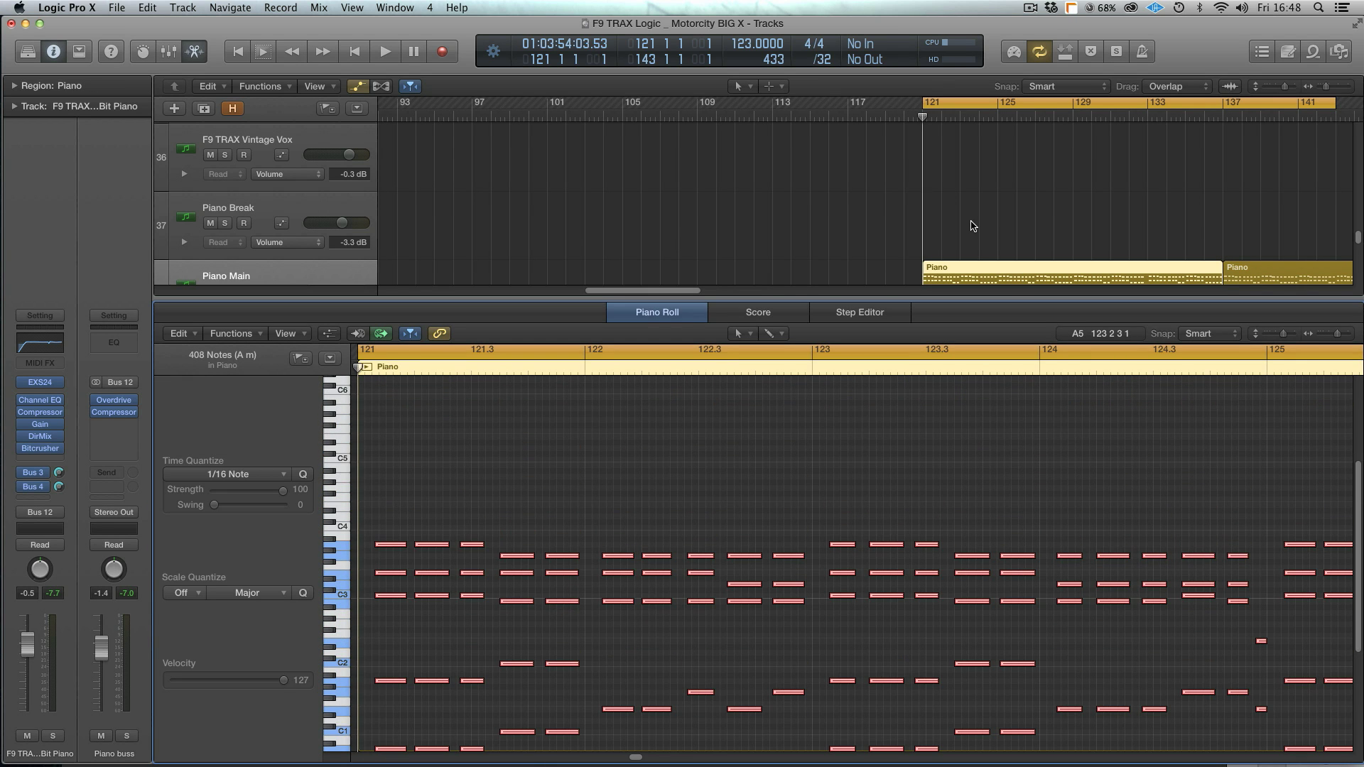
key("space")
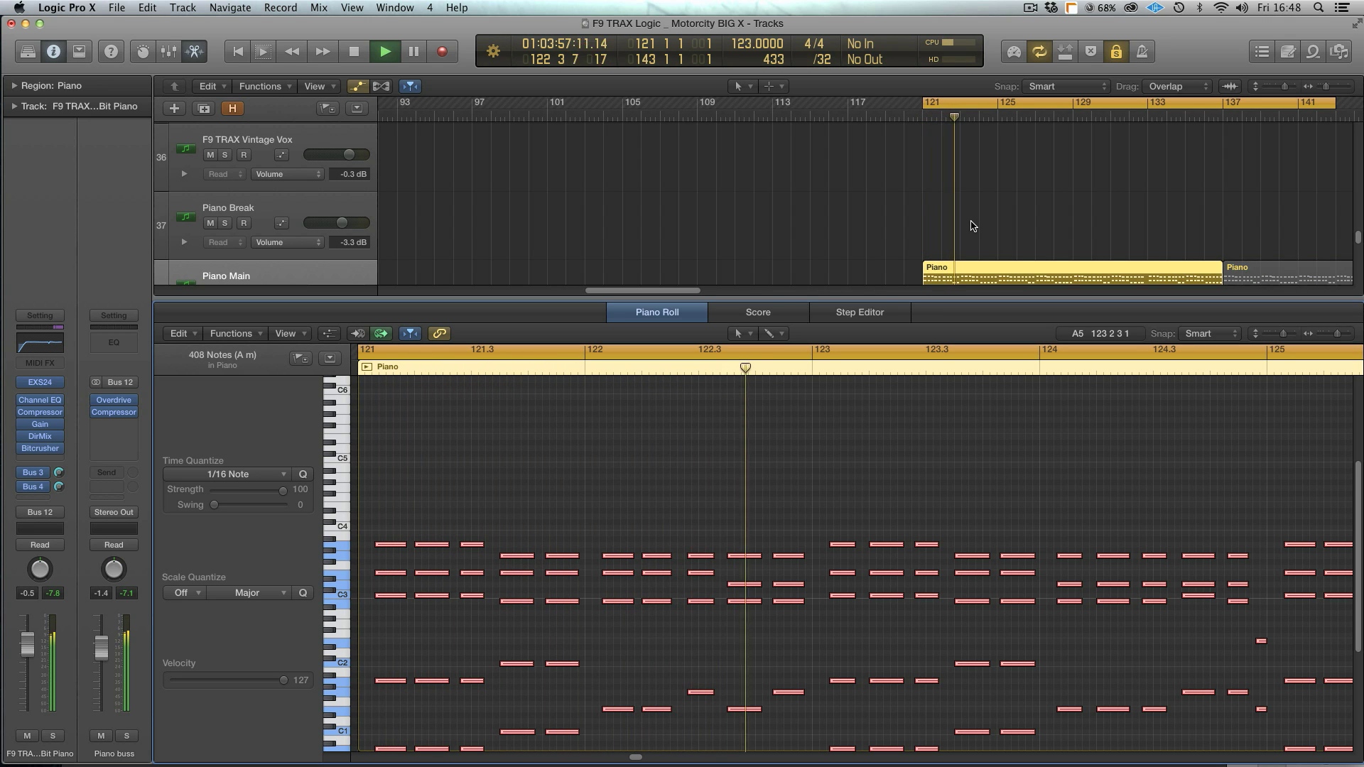
key("space")
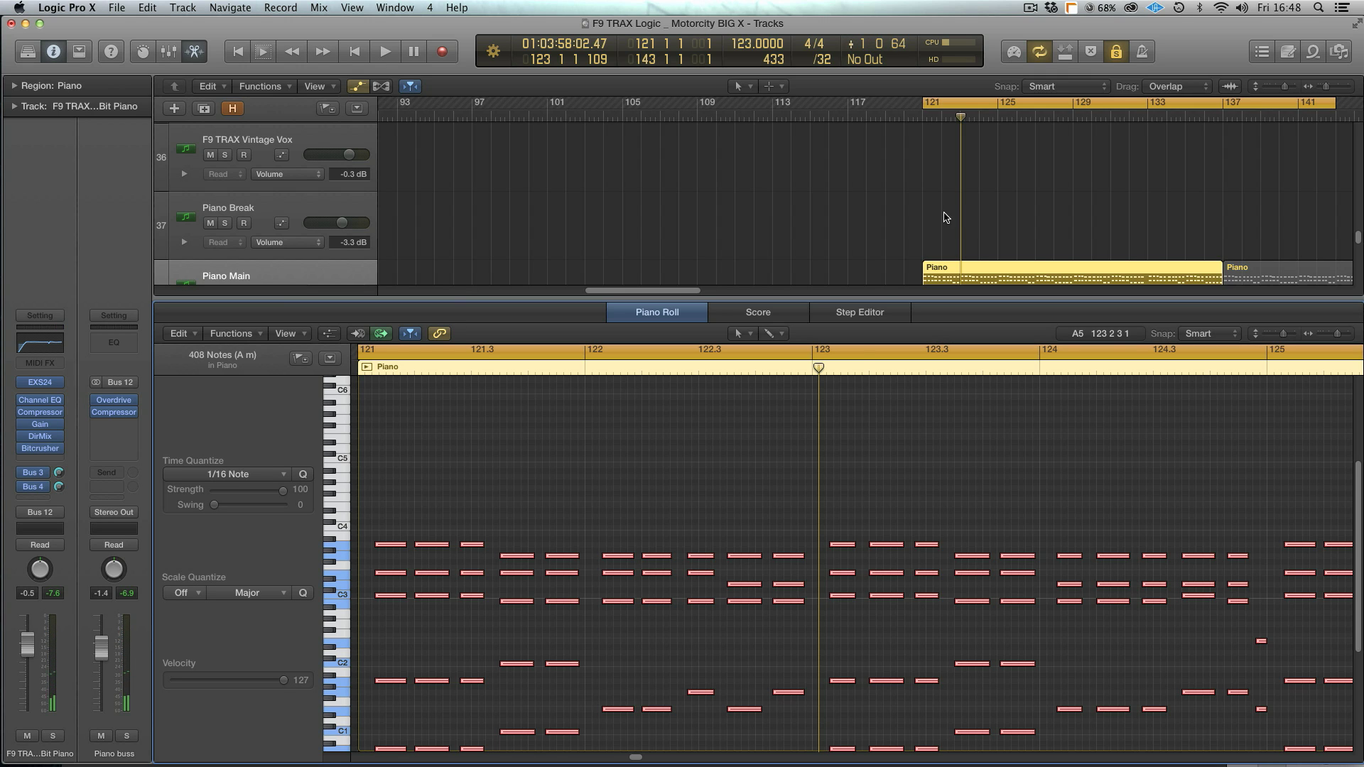
- Inspect the Bitcrusher settings on the Piano Main channel beside the channel strip, then close the plug-in
mouse_move(49, 488)
left_click(40, 448)
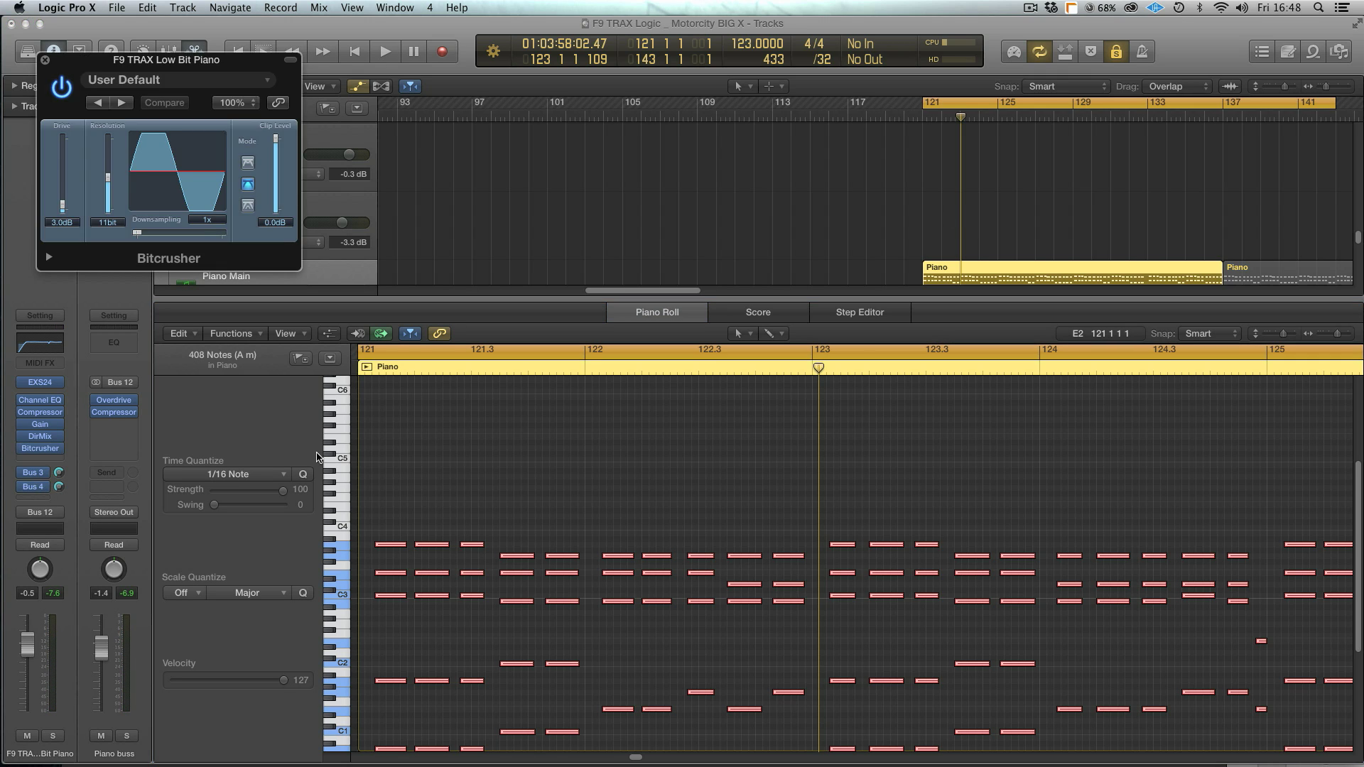
left_click_drag(144, 57, 432, 65)
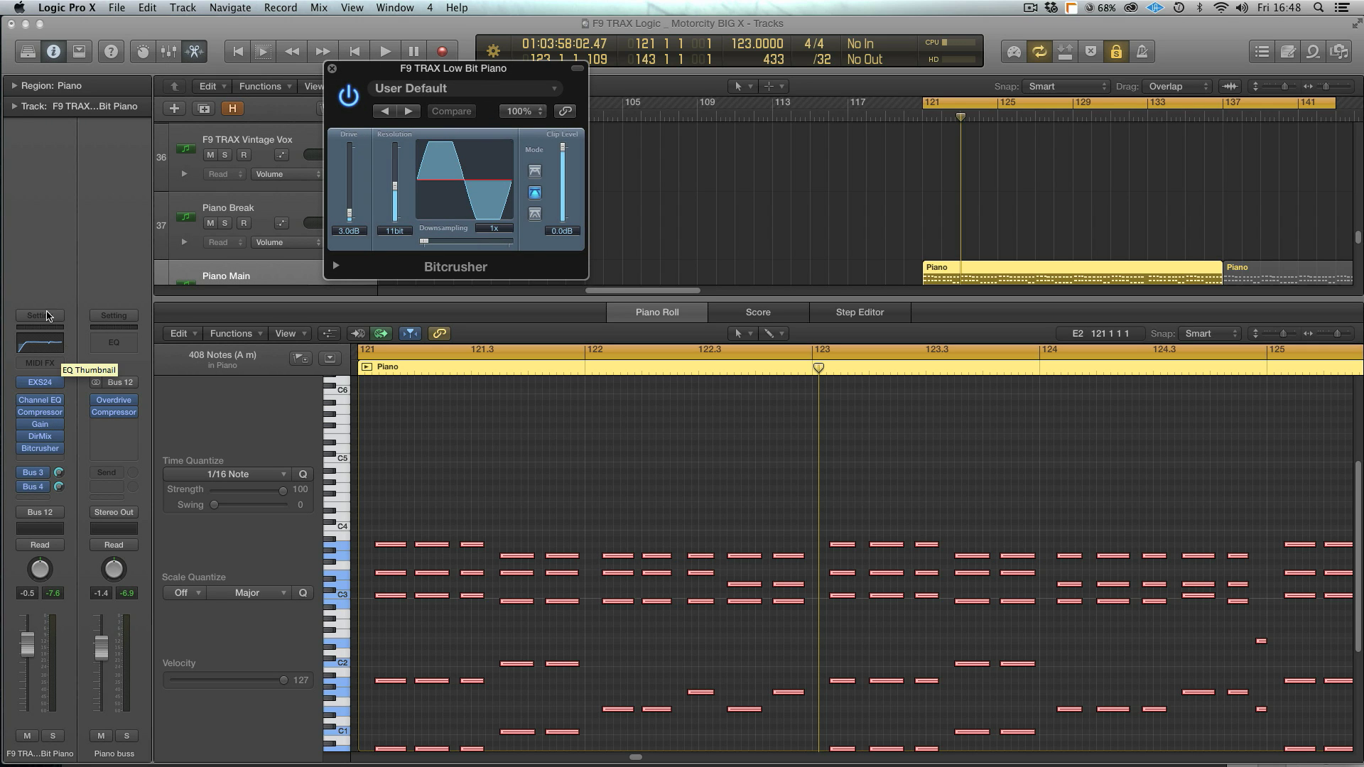
left_click(42, 315)
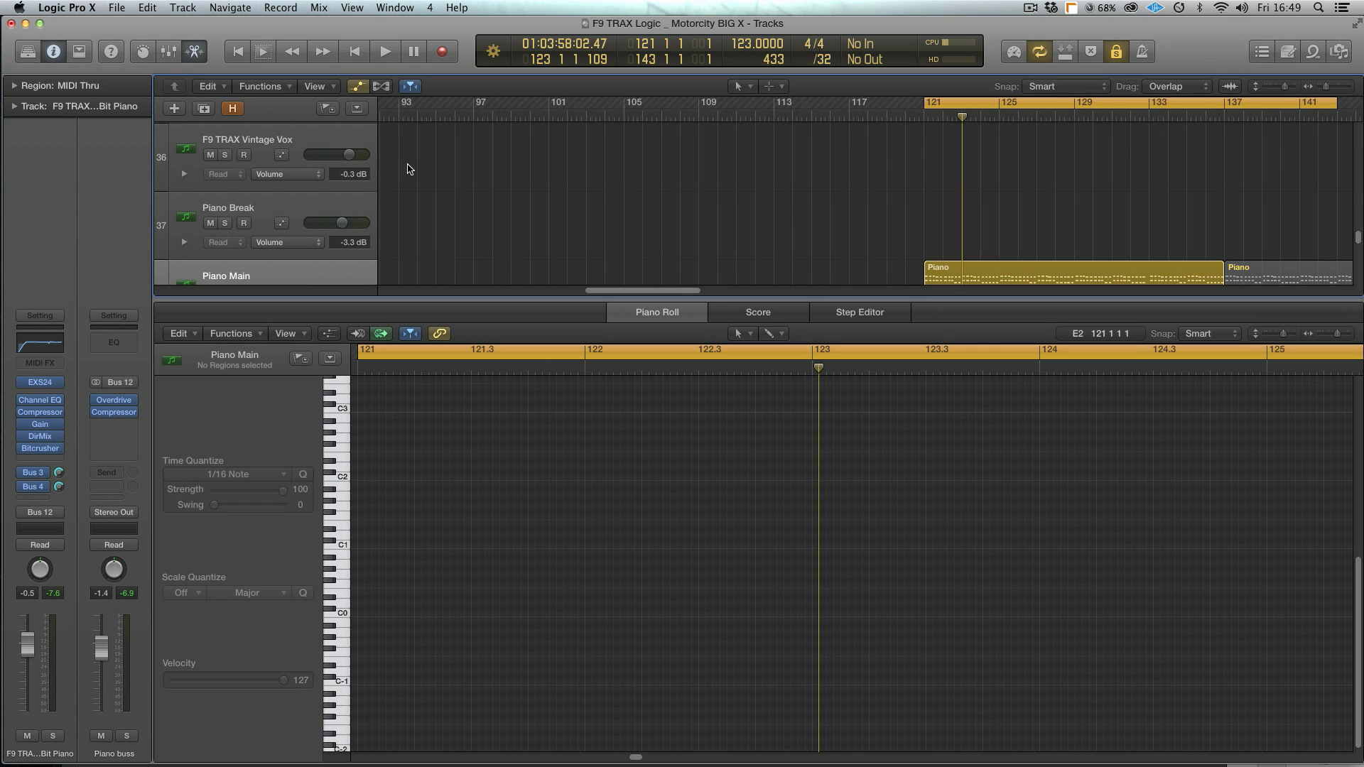
- Audition the soloed Strings Left and Strings Right parts, stop playback, and examine their regions from bar 149 onward
scroll(575, 230, "down", 5)
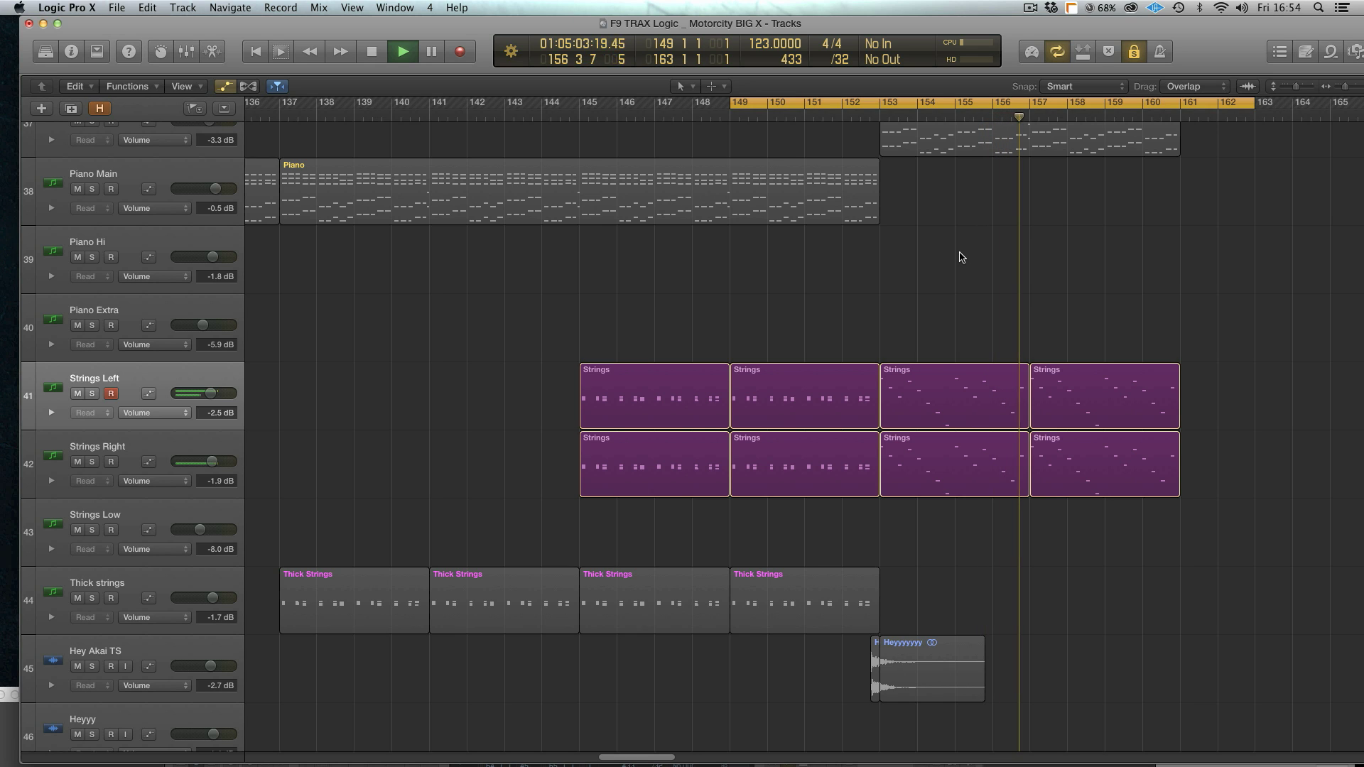
key("space")
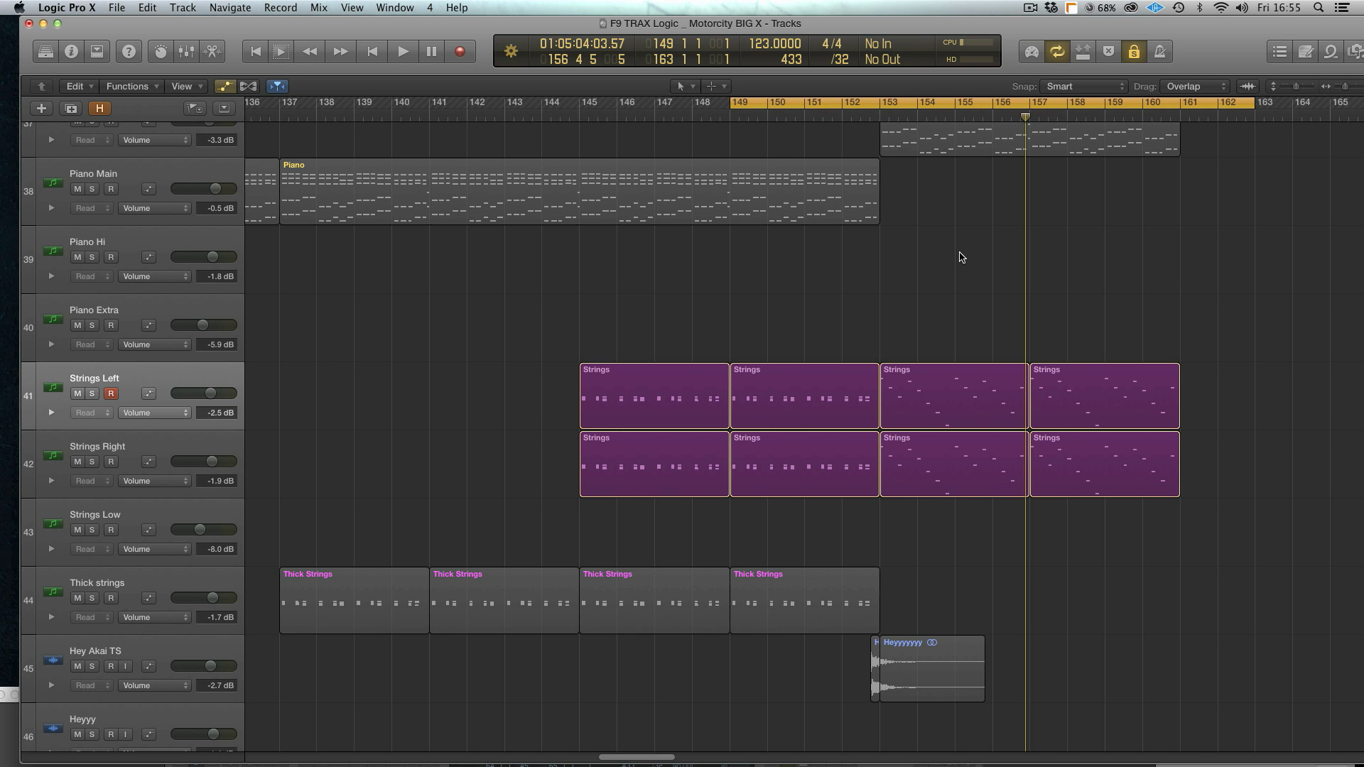
left_click_drag(832, 293, 898, 409)
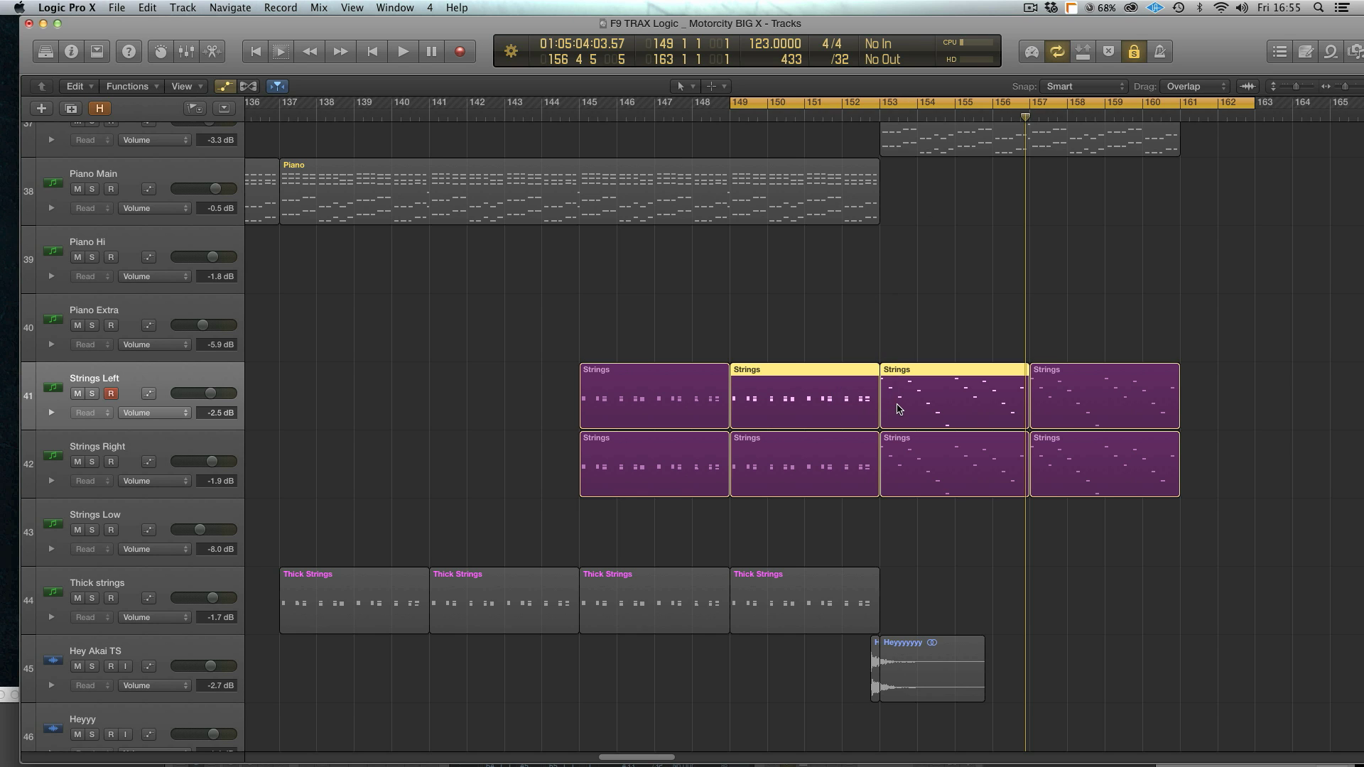
left_click_drag(816, 328, 952, 451)
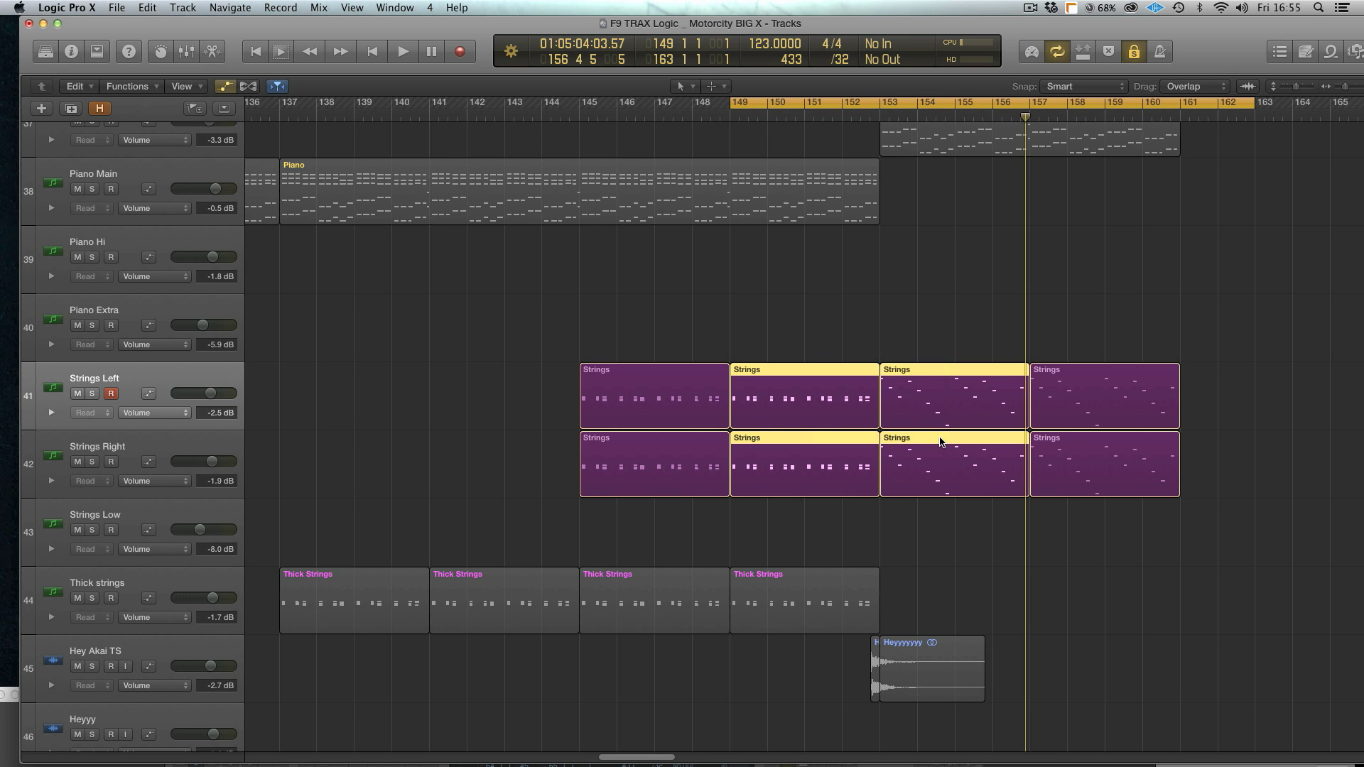
left_click(716, 327)
left_click(104, 372)
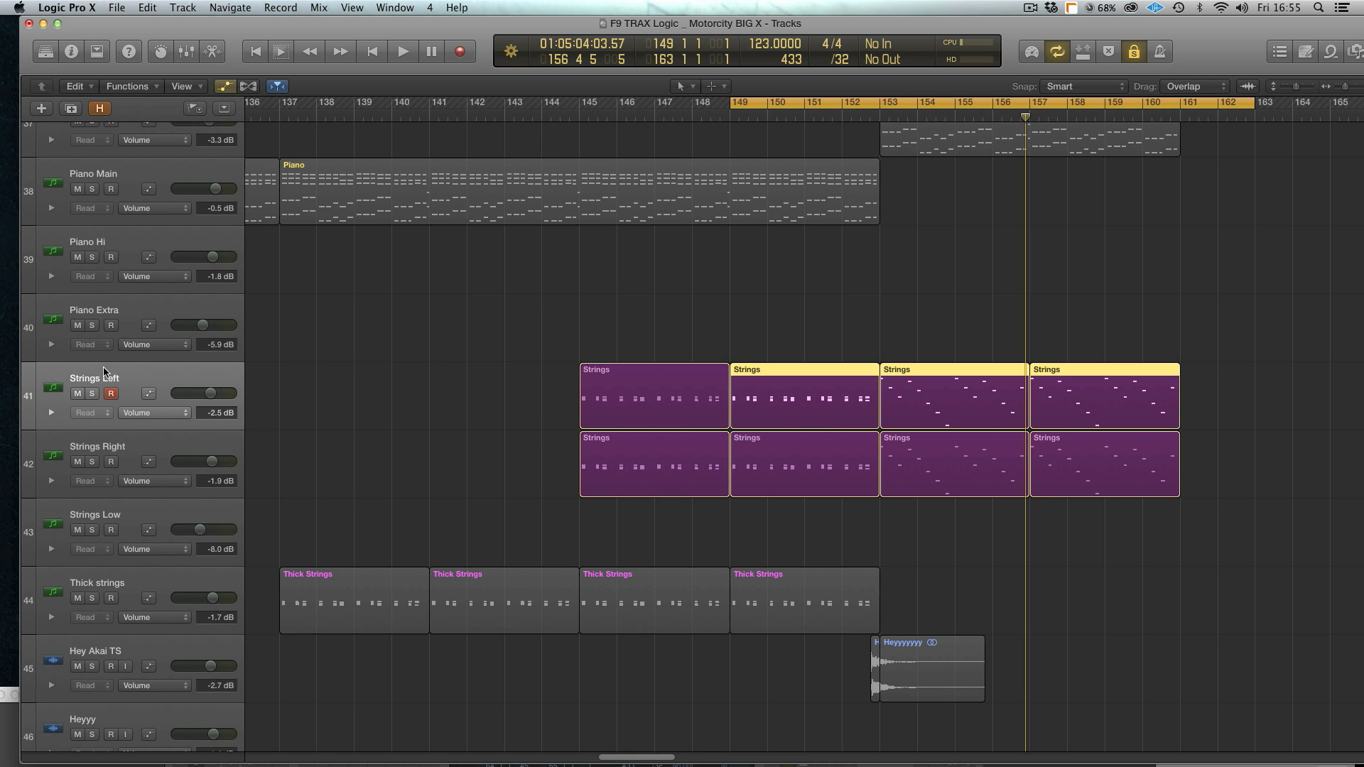
left_click(431, 429)
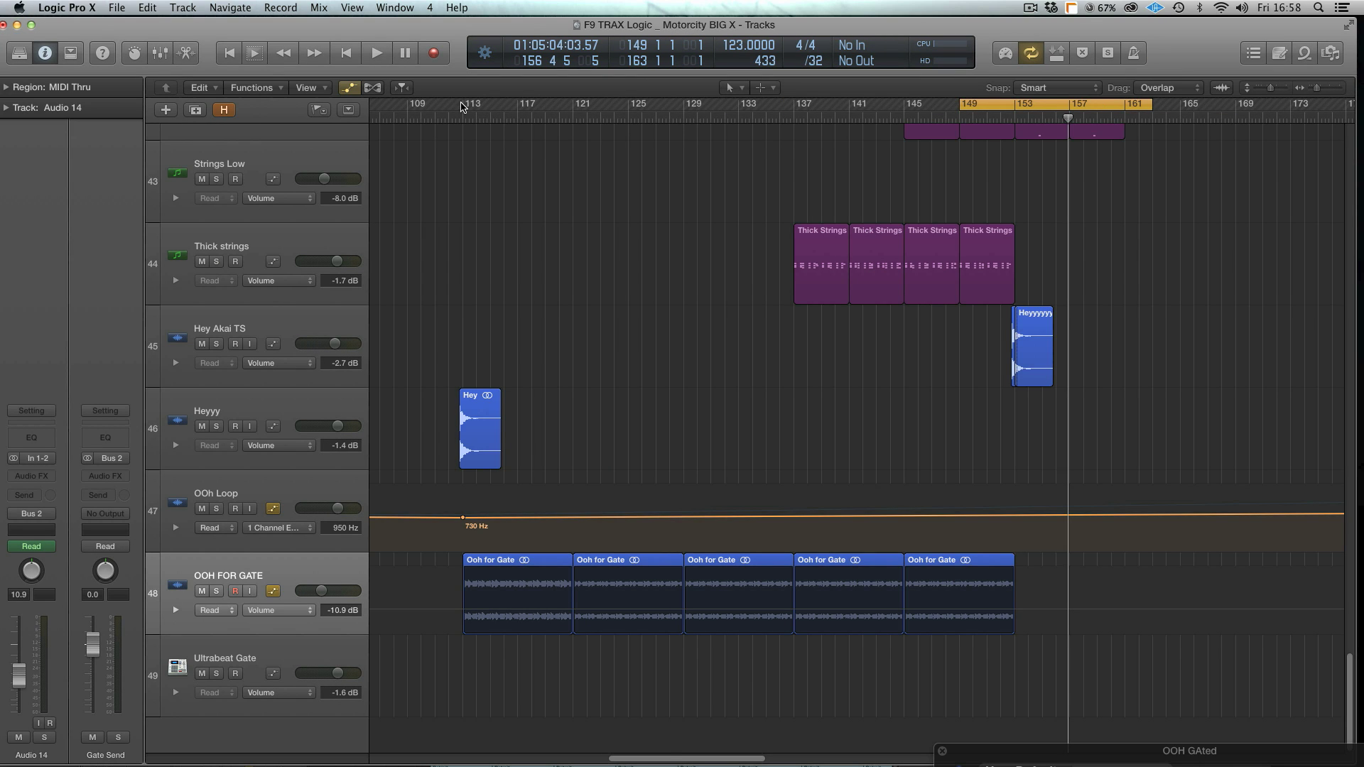
- Set the cycle range from bar 113 to 130 and clear the region selection on the OOH FOR GATE track
left_click_drag(461, 107, 697, 108)
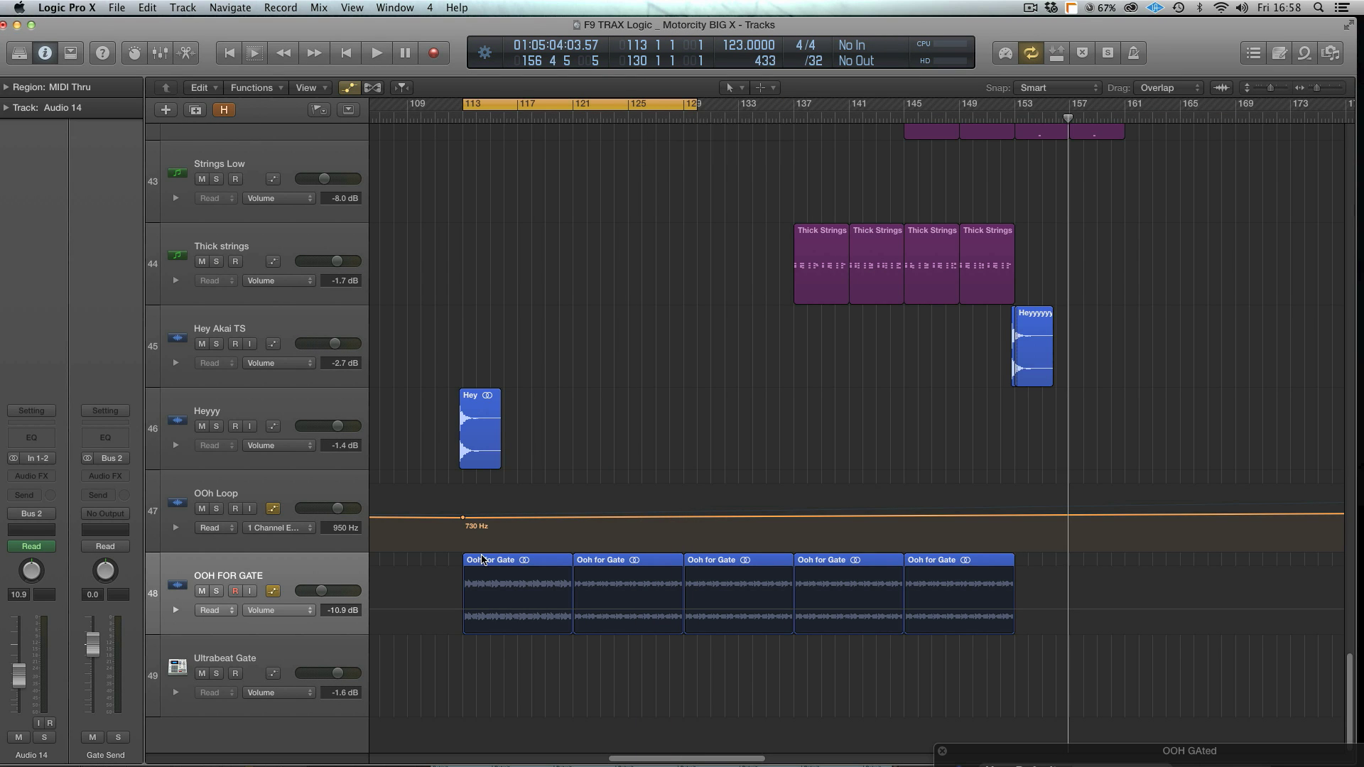
left_click(287, 569)
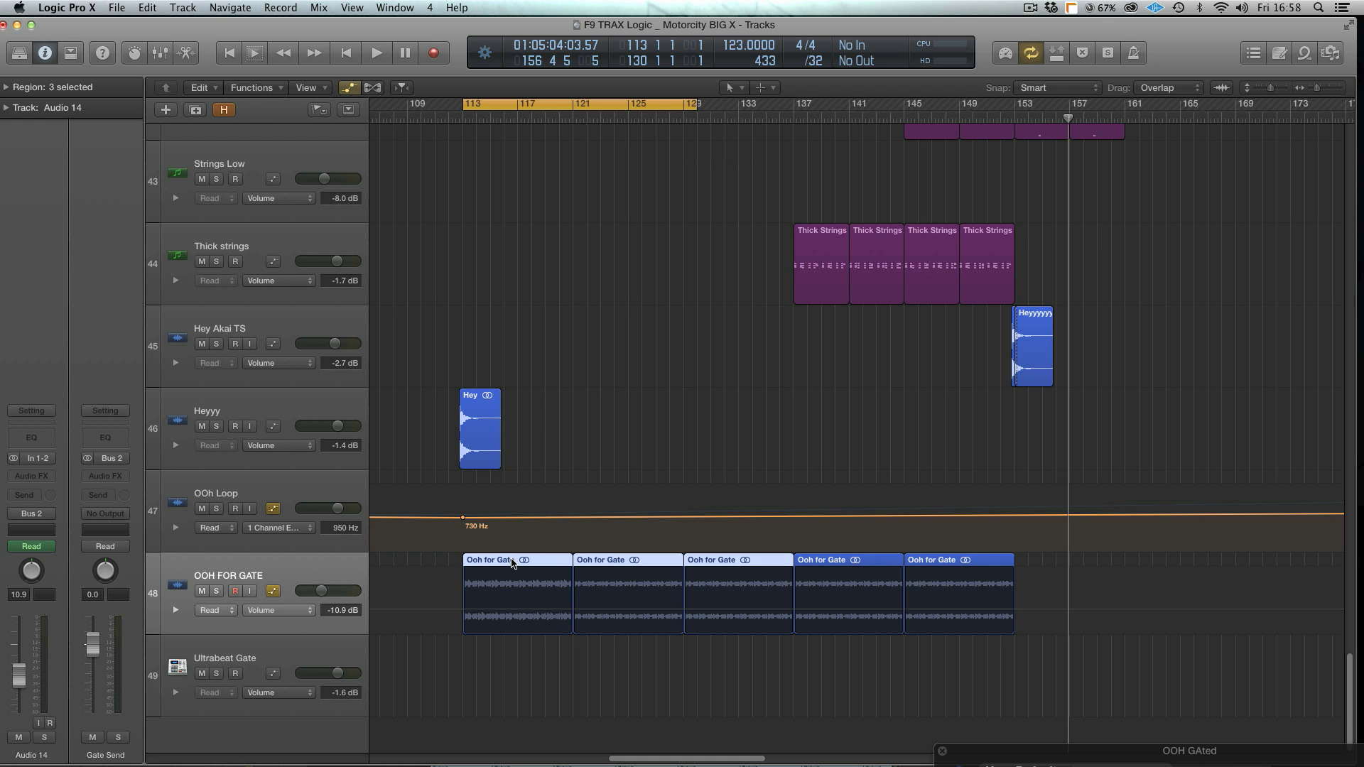
left_click(540, 542)
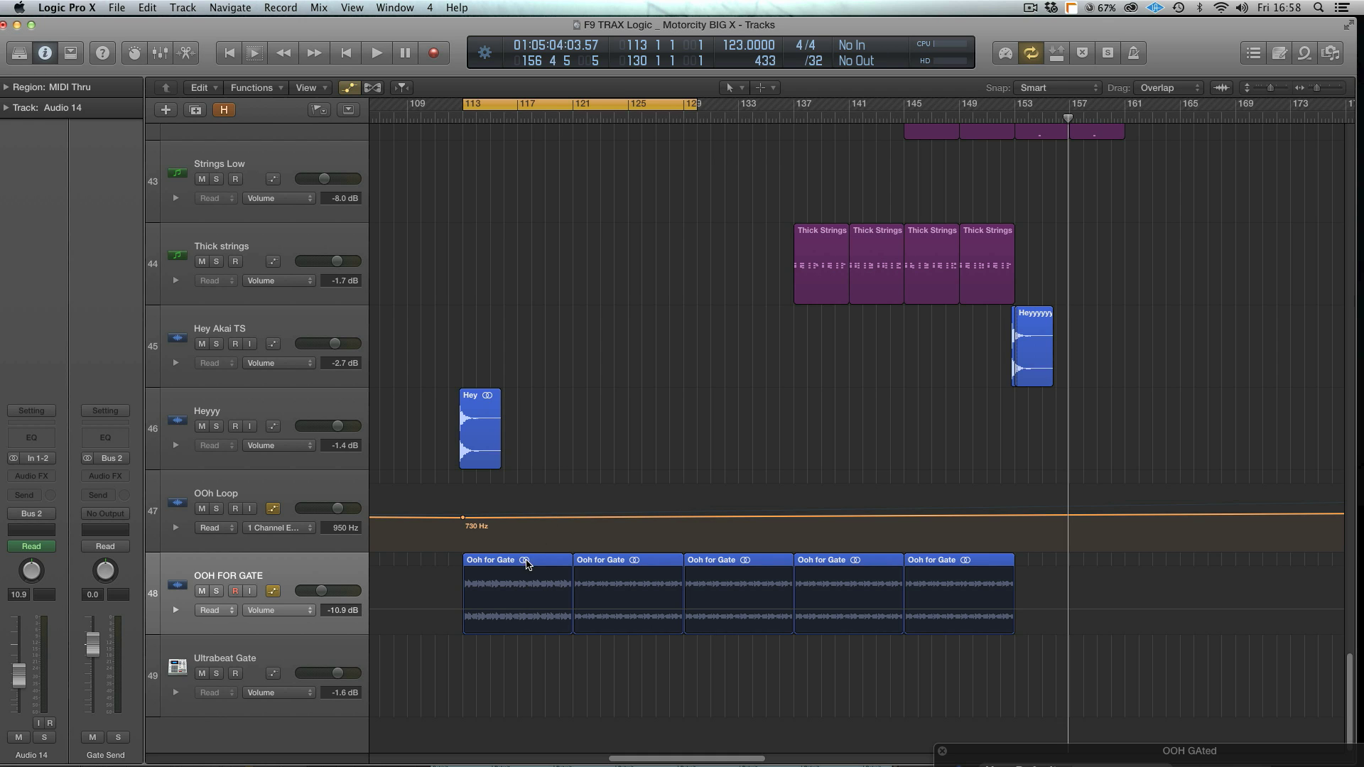
- Open the first Ooh for Gate region in the Audio File editor, preview its sound, and close the editor
double_click(529, 563)
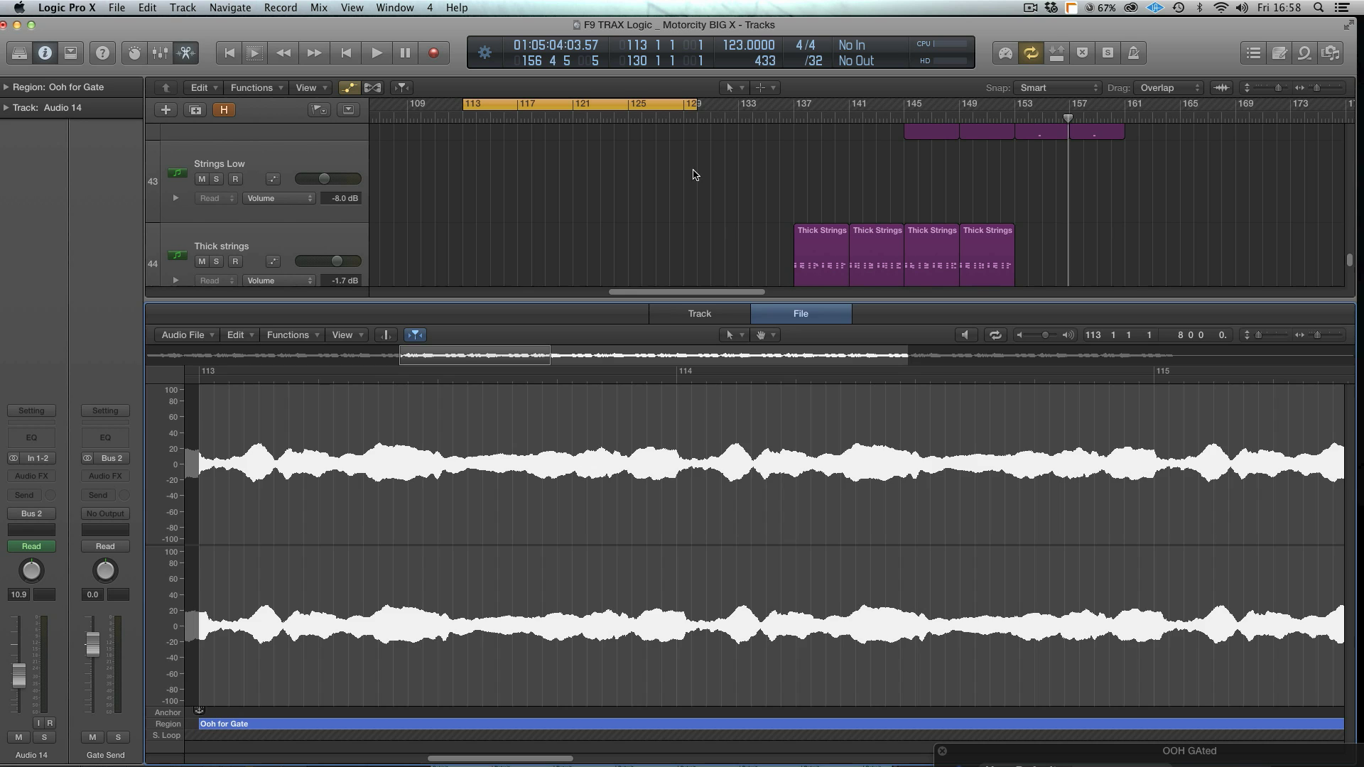
left_click(966, 336)
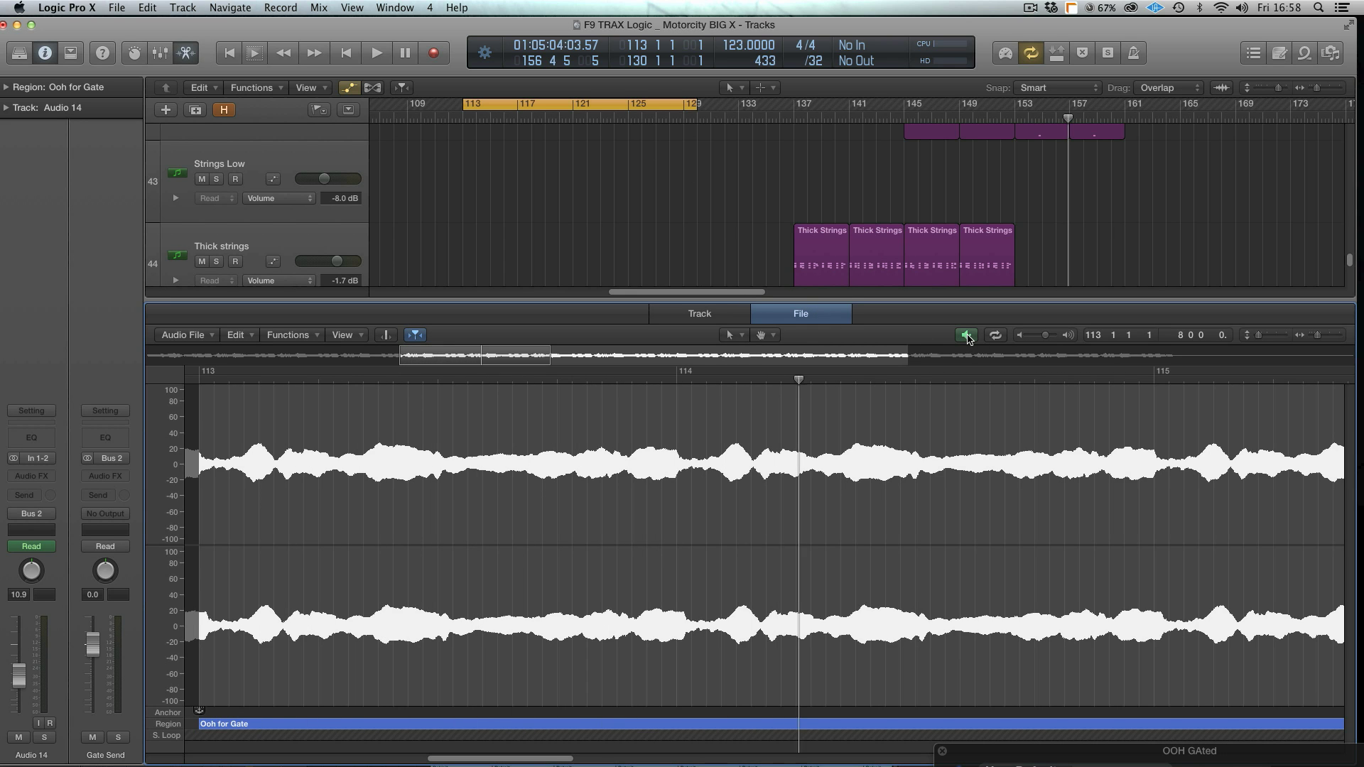
left_click(966, 336)
left_click(186, 52)
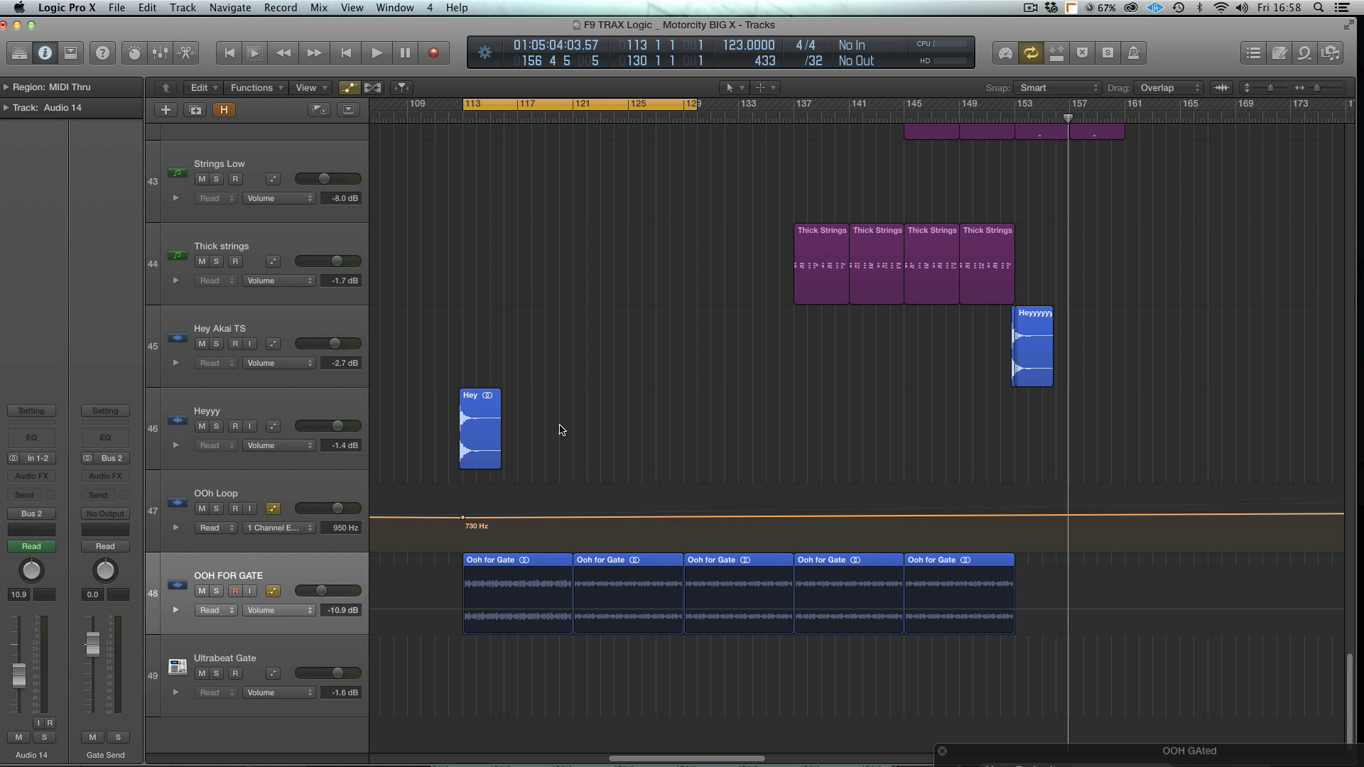
- Compare the channel strip routing of the OOH FOR GATE and Ultrabeat Gate tracks, returning to OOH FOR GATE
left_click(276, 567)
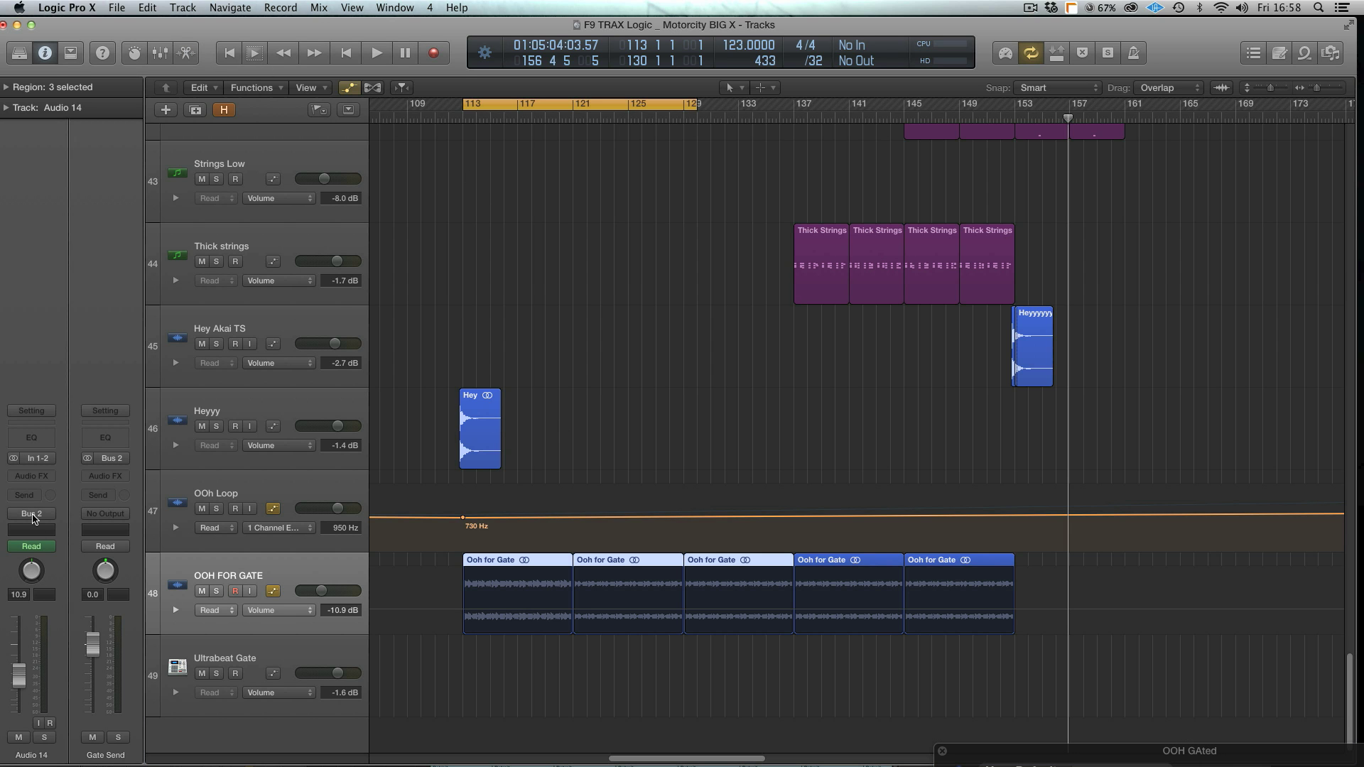
left_click(228, 656)
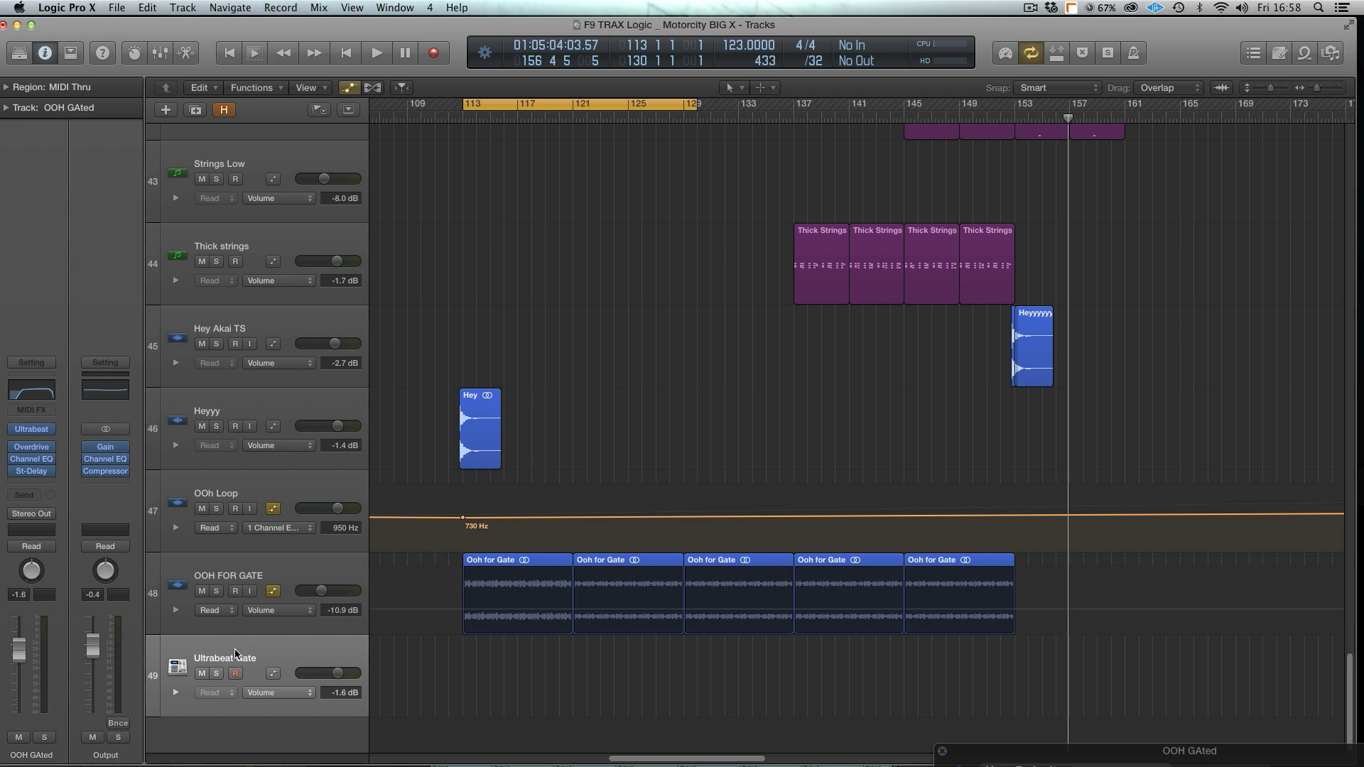
left_click(277, 575)
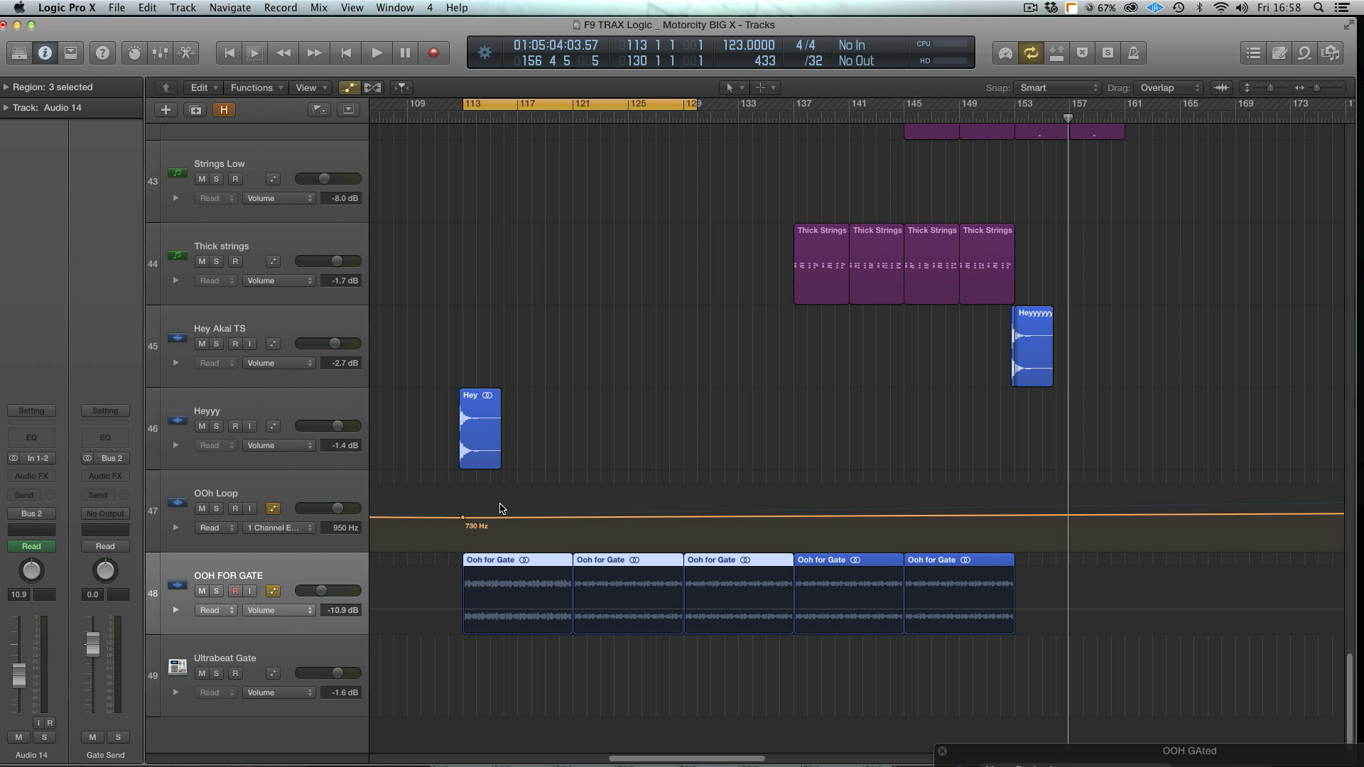
- Solo the Gate Send channel, play from bar 113 while checking its output options, keep No Output, and stop playback
left_click(118, 737)
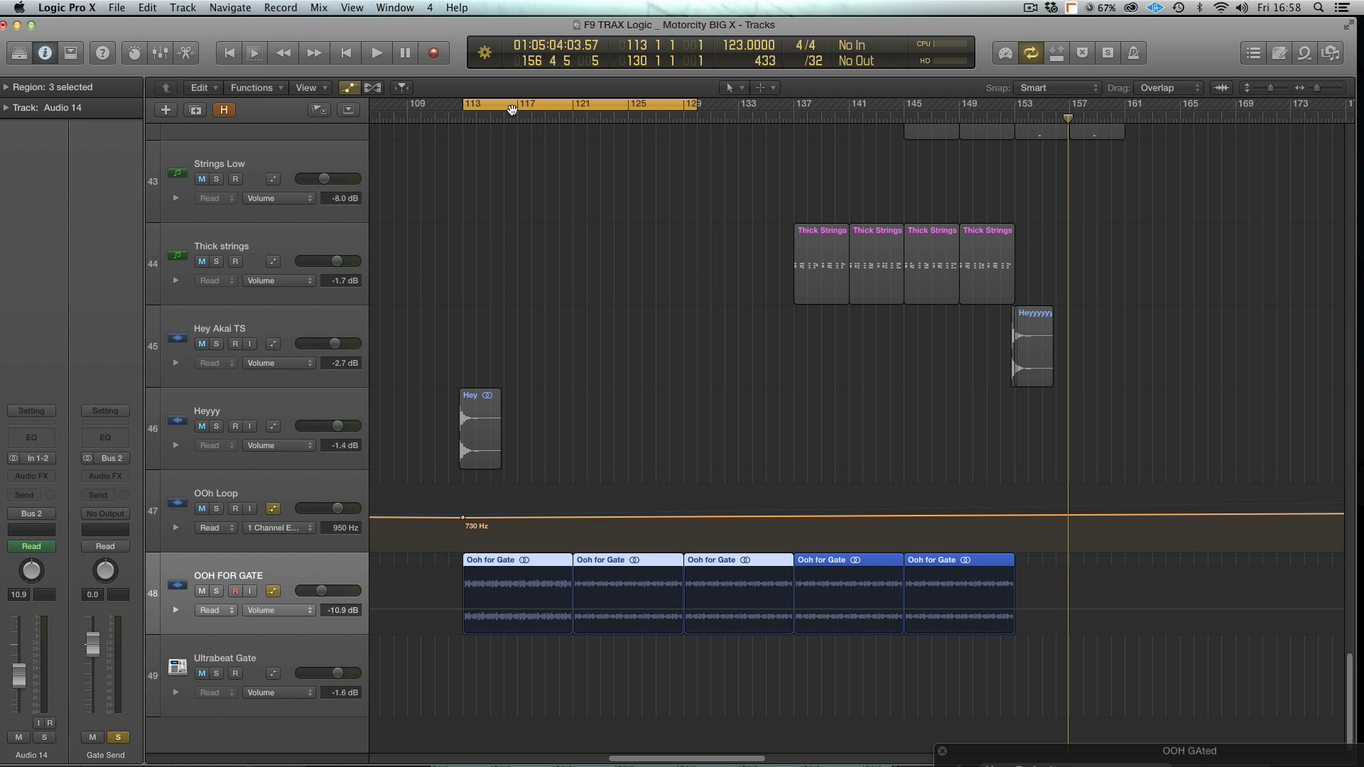
key("space")
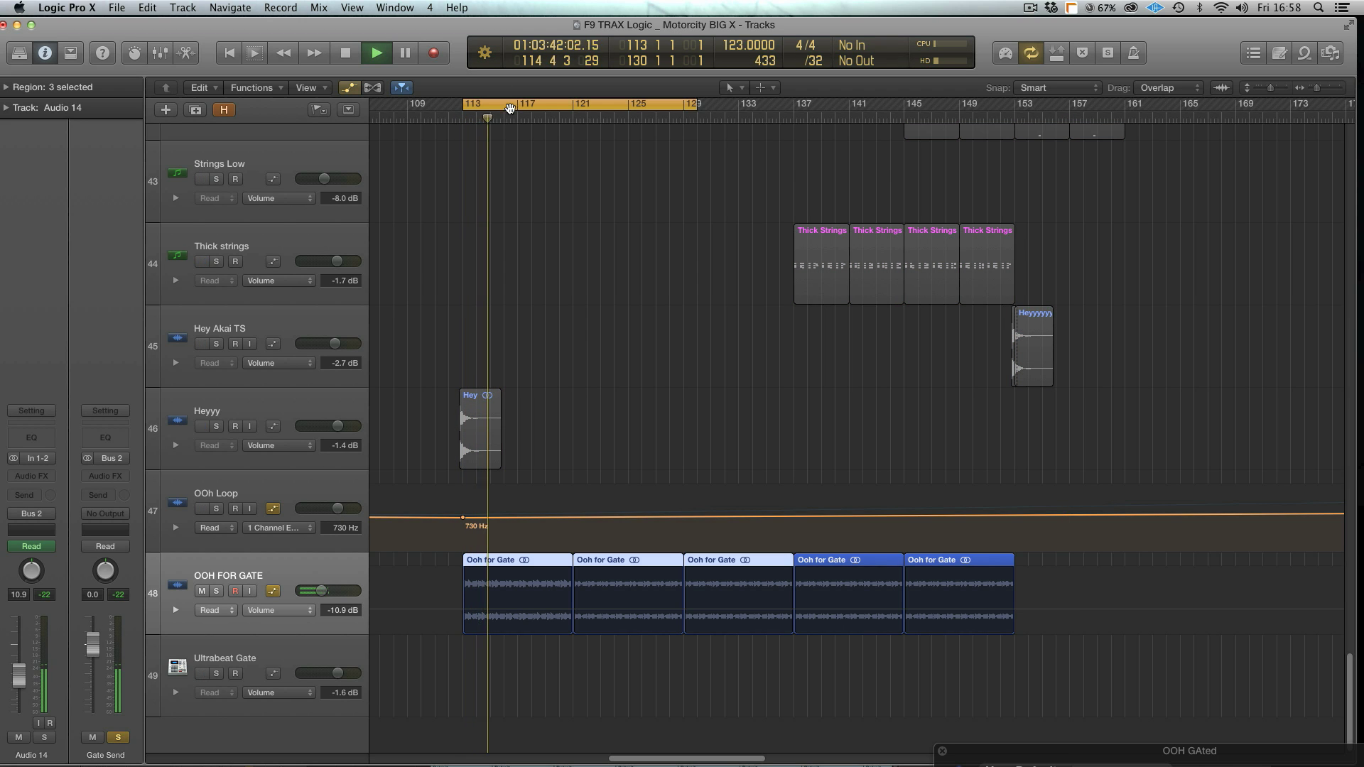
left_click(91, 513)
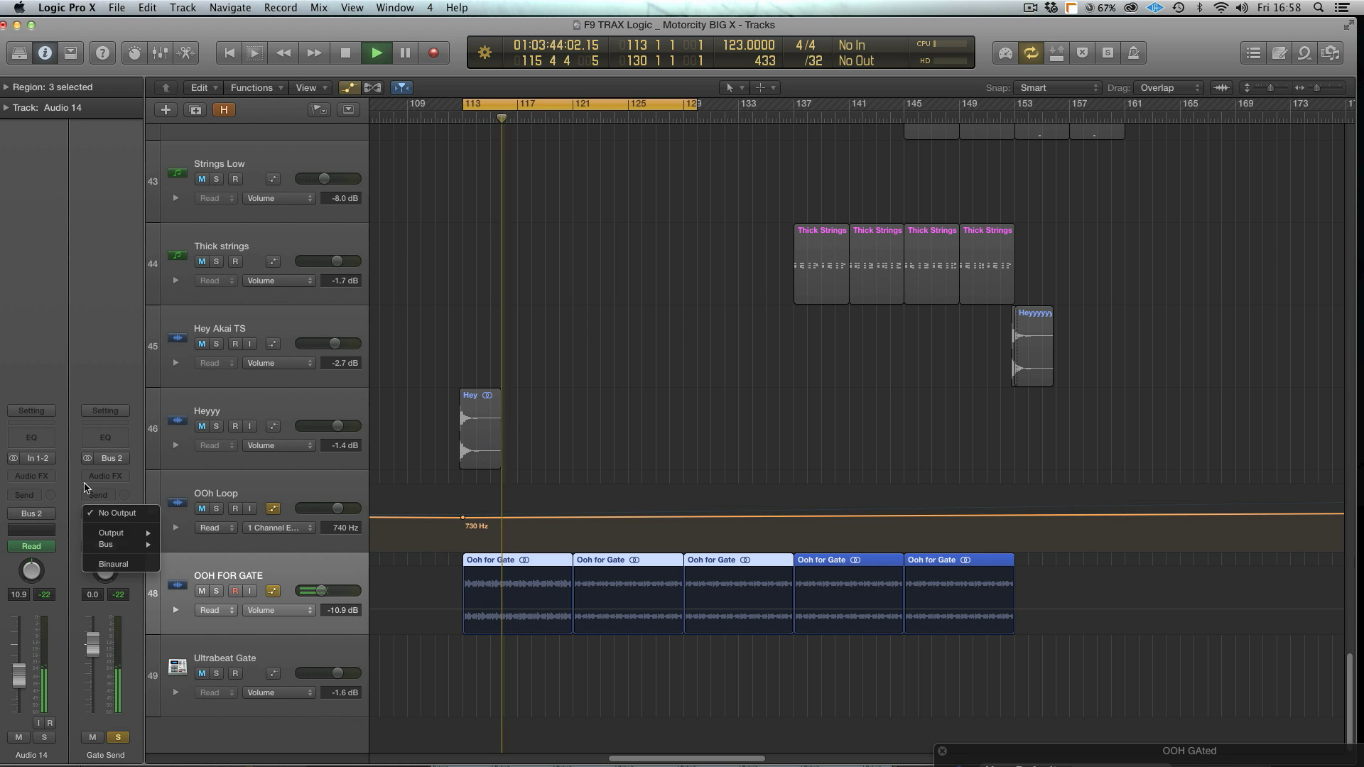
left_click(107, 513)
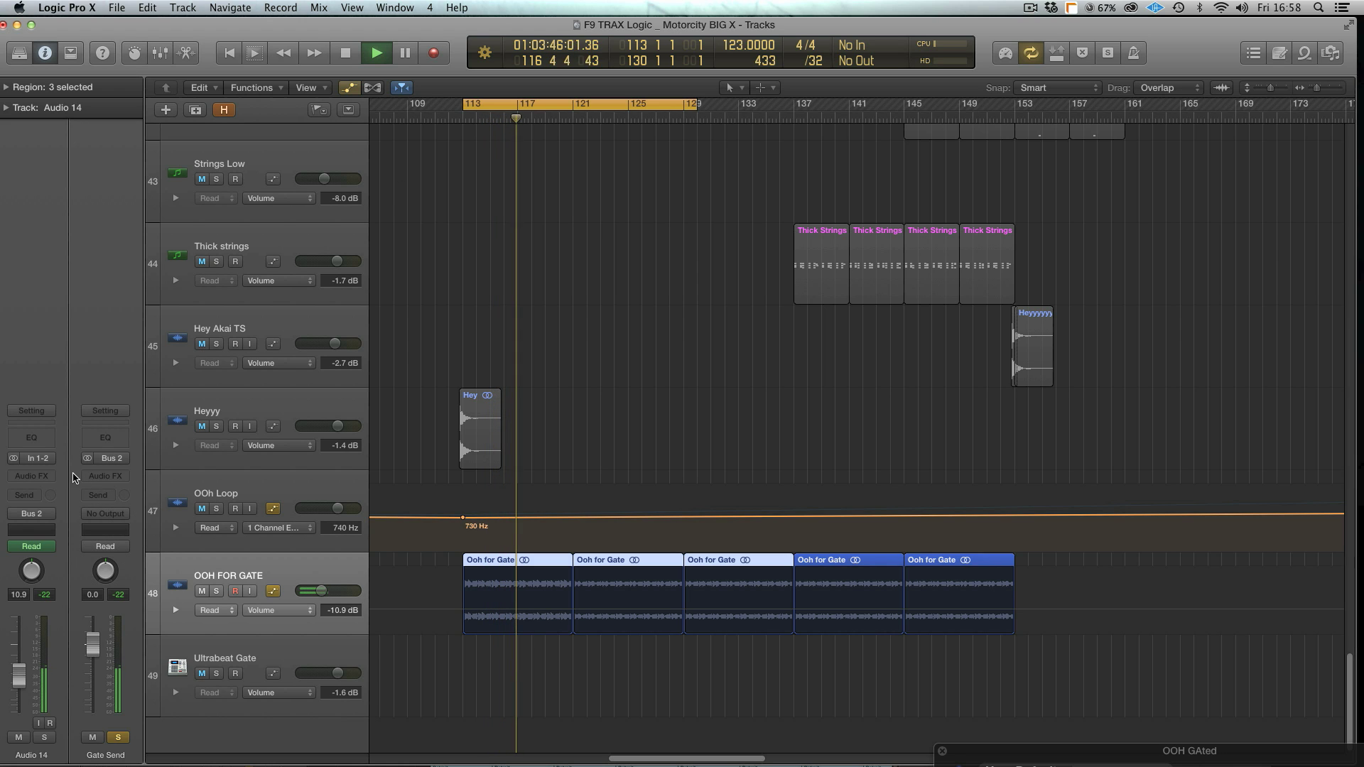
key("space")
left_click(593, 409)
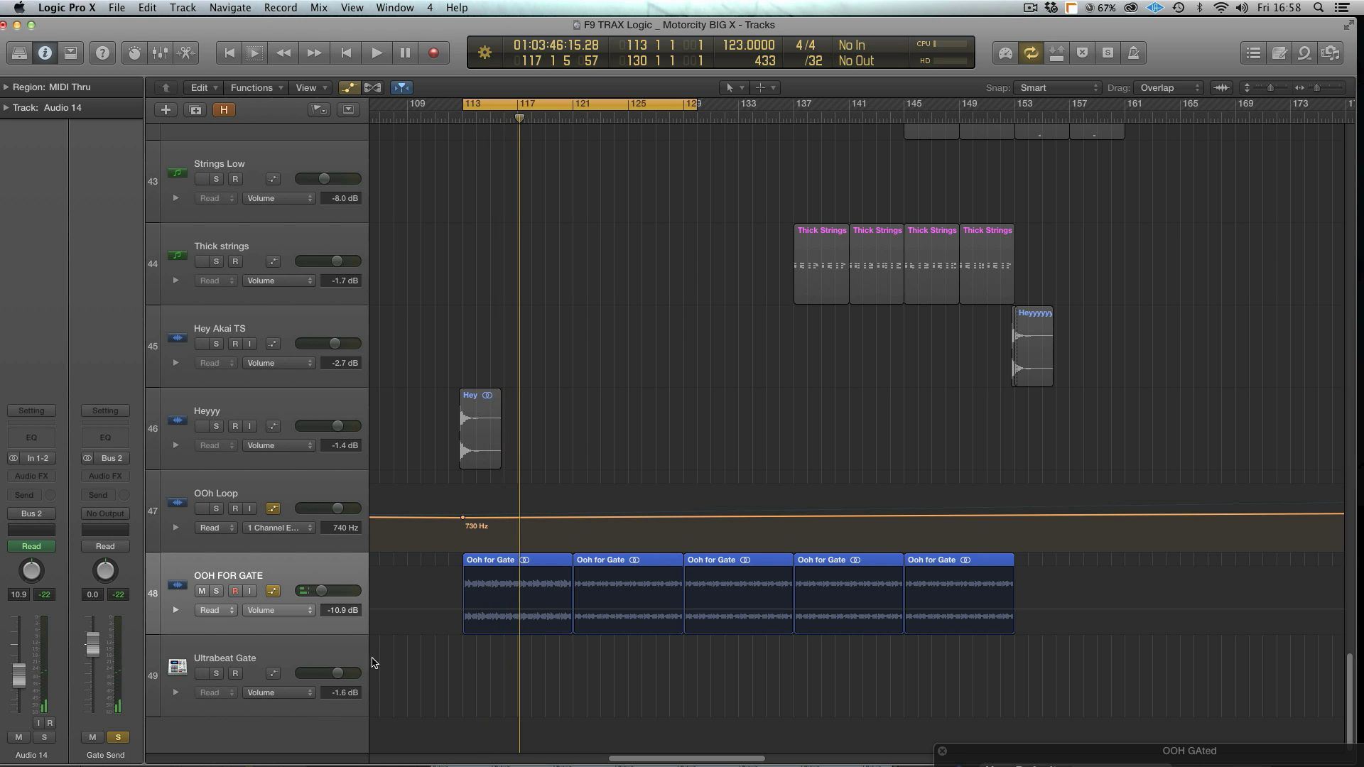
- Select the Ultrabeat Gate track, bring its Ultrabeat window into view, and check the Side Chain source, keeping Bus 2
left_click(294, 657)
left_click_drag(1026, 750, 630, 57)
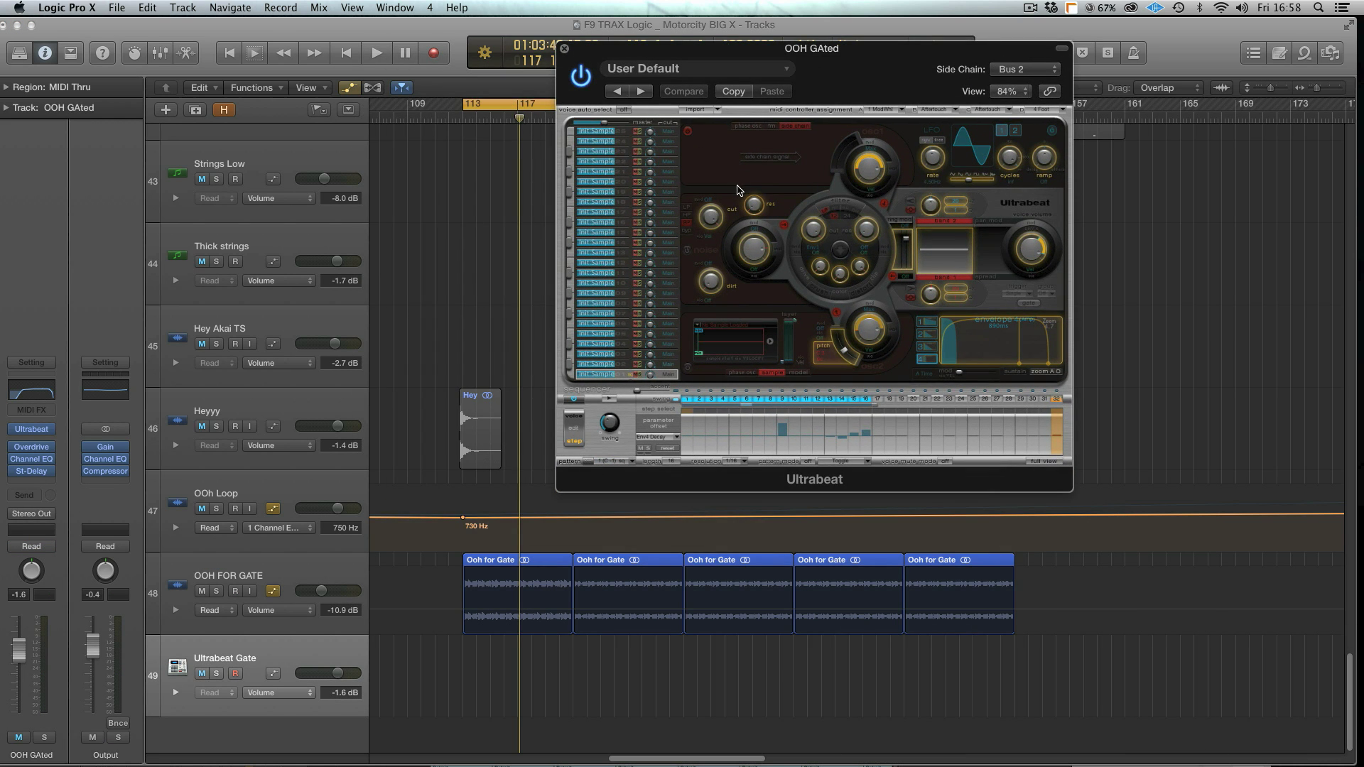
left_click(1030, 69)
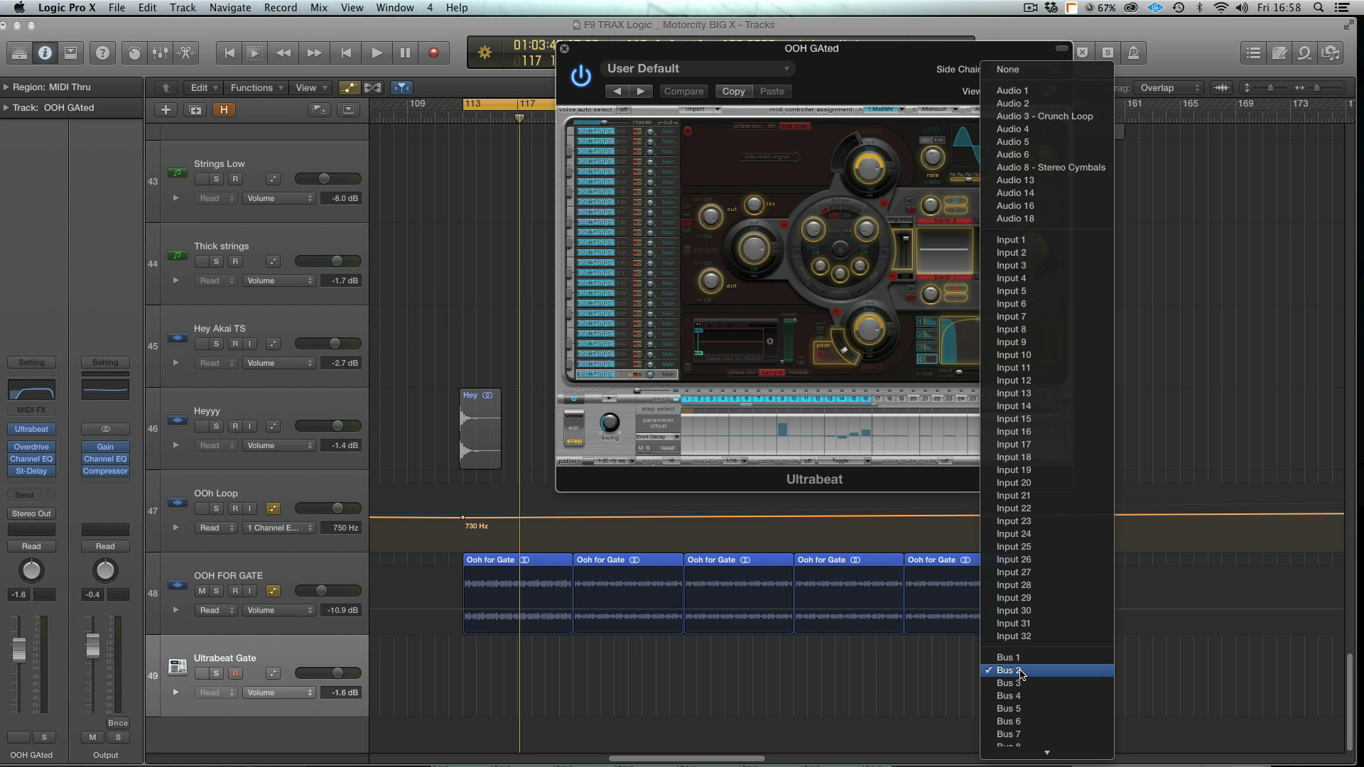
left_click(828, 160)
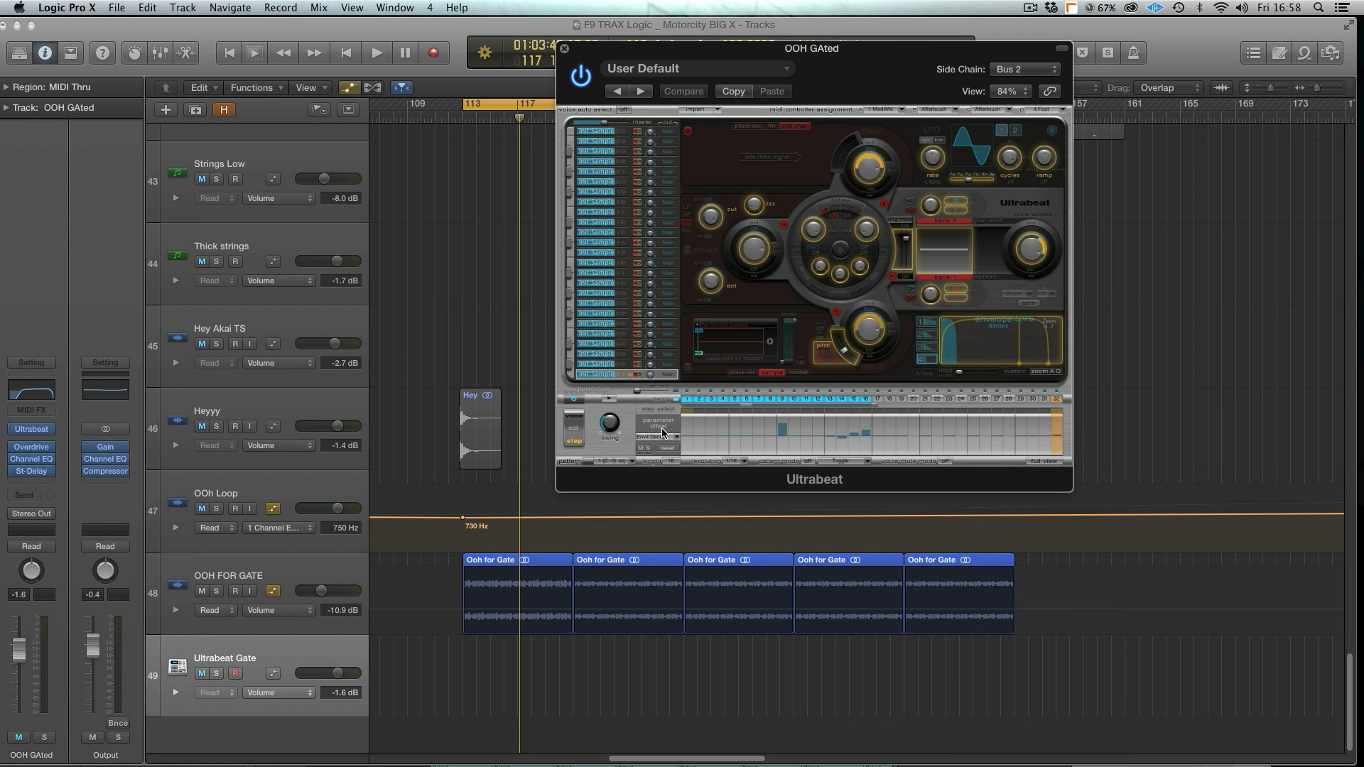
- Select the lowest voice in Ultrabeat's sound list and solo the OOH GAted channel for auditioning
left_click(637, 375)
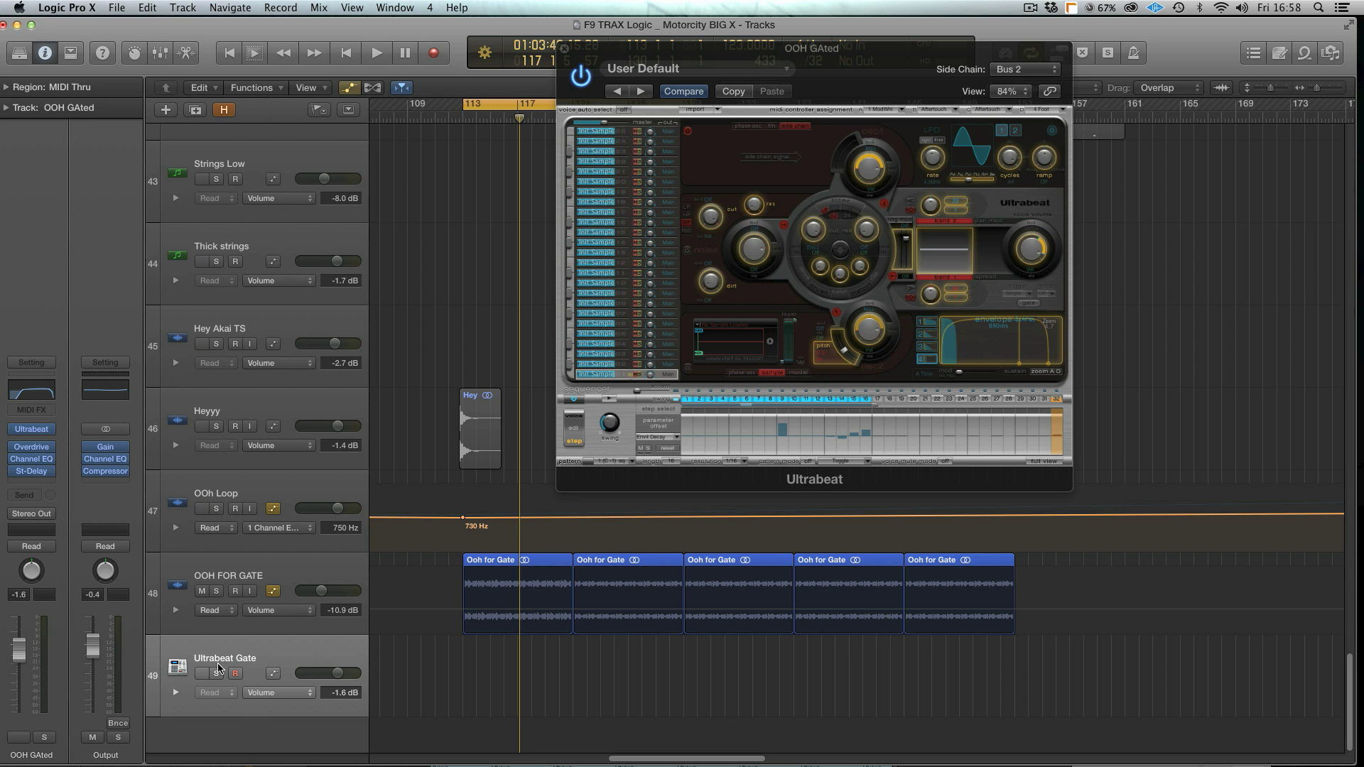
left_click(44, 738)
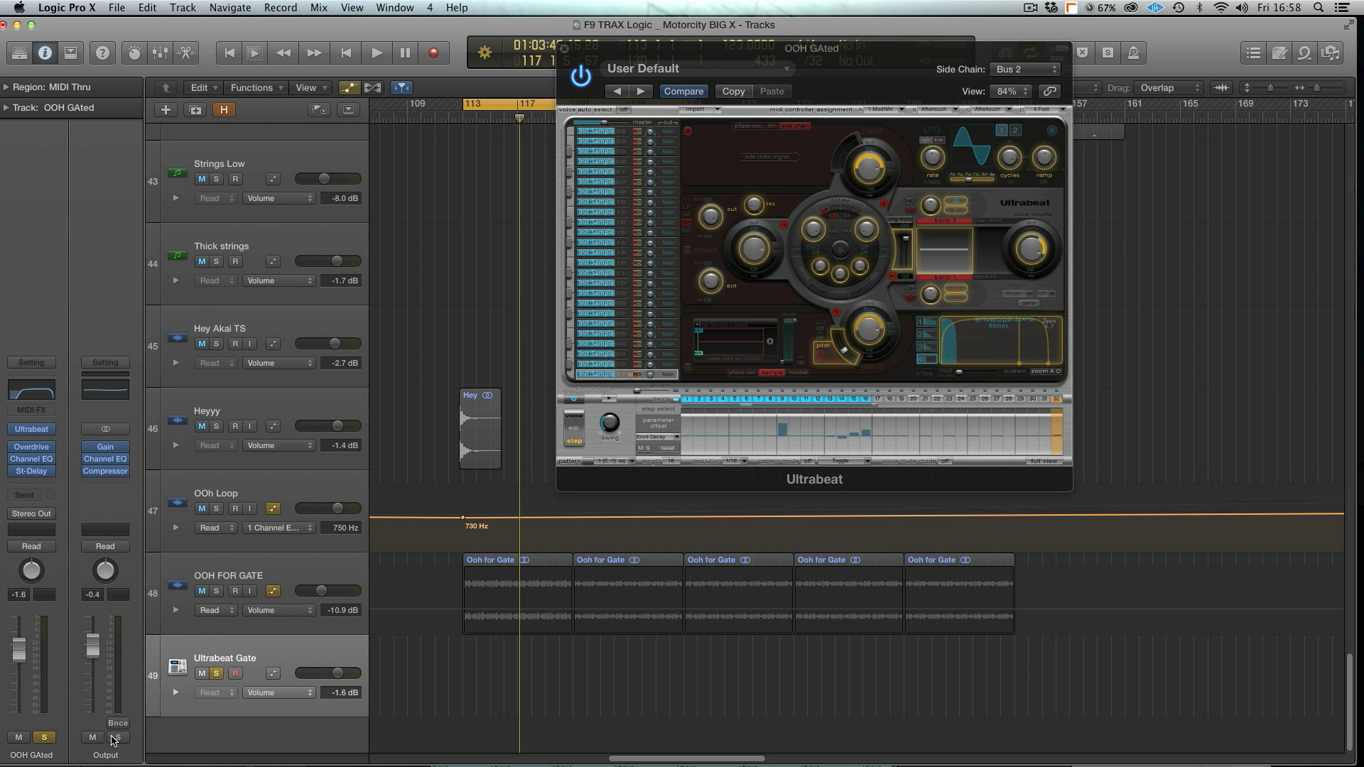
left_click(47, 738)
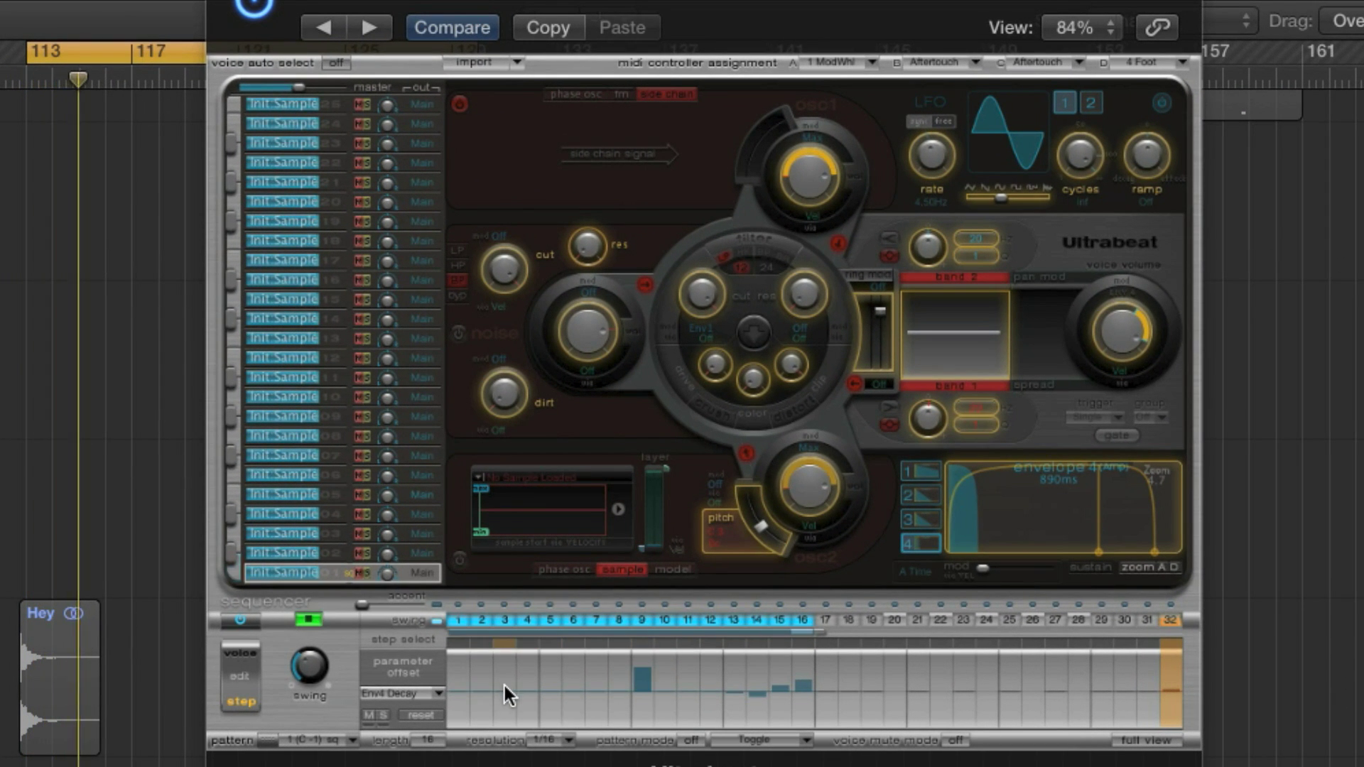
- Raise the Env4 Decay offsets on sequencer steps 3, 6 and 12 of the gate pattern
left_click(503, 682)
left_click(573, 686)
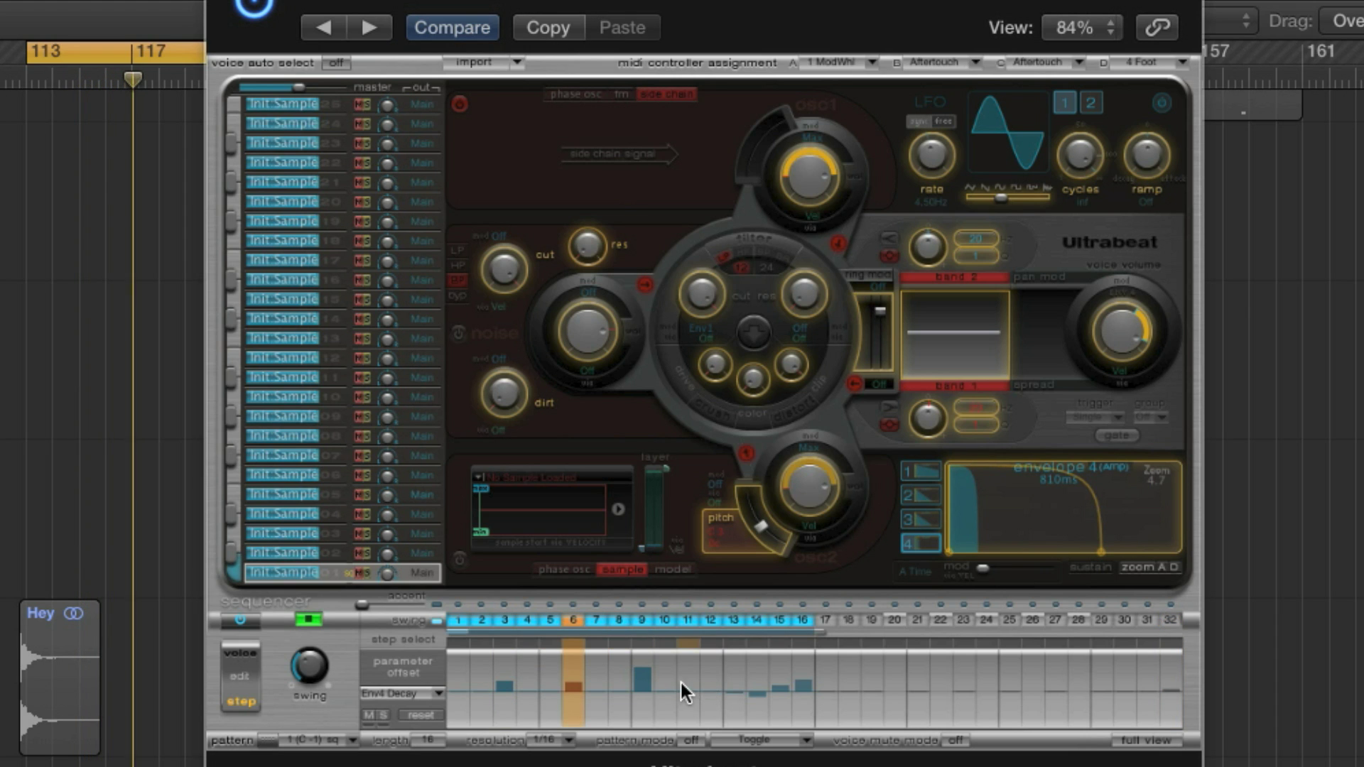
left_click_drag(682, 687, 717, 679)
- Change the sequencer's parameter offset to Env4 Attack and raise the offsets on steps 9 and 11
left_click(407, 692)
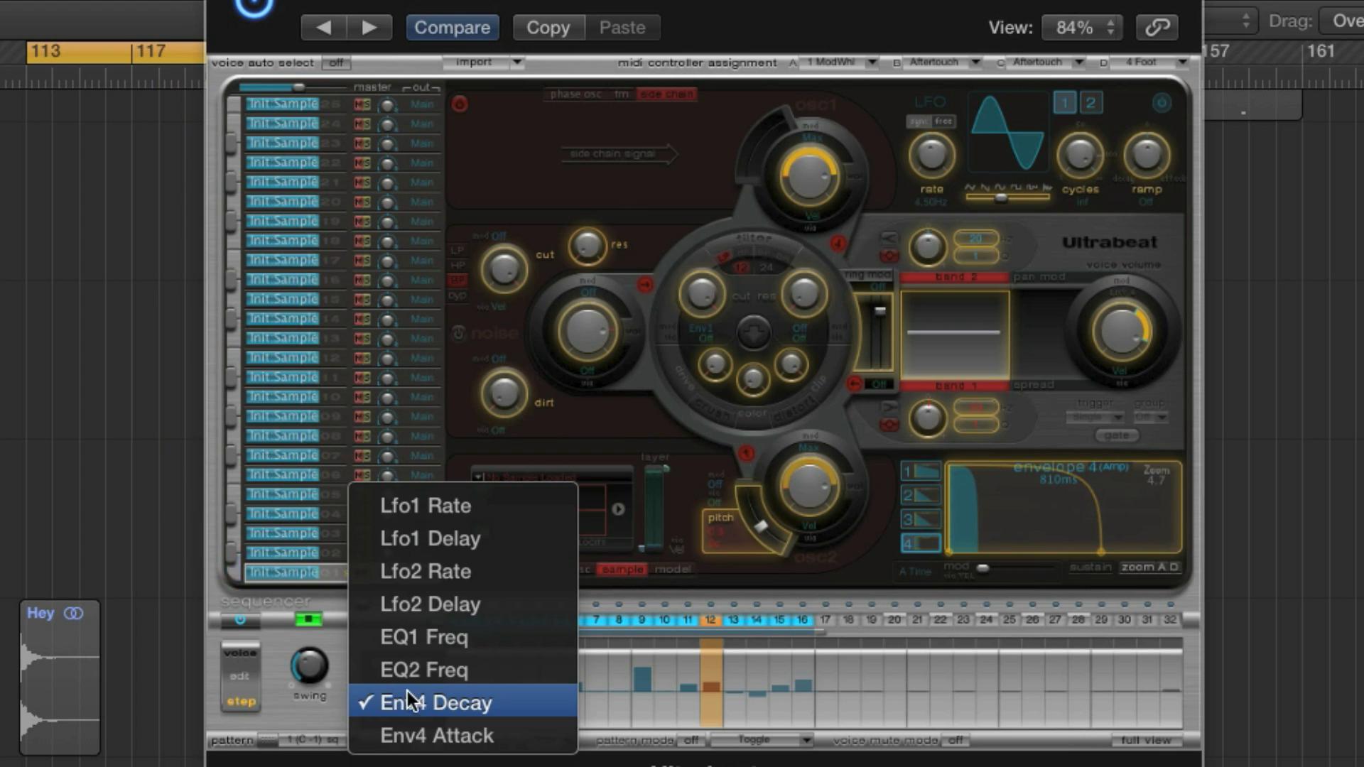
left_click(518, 725)
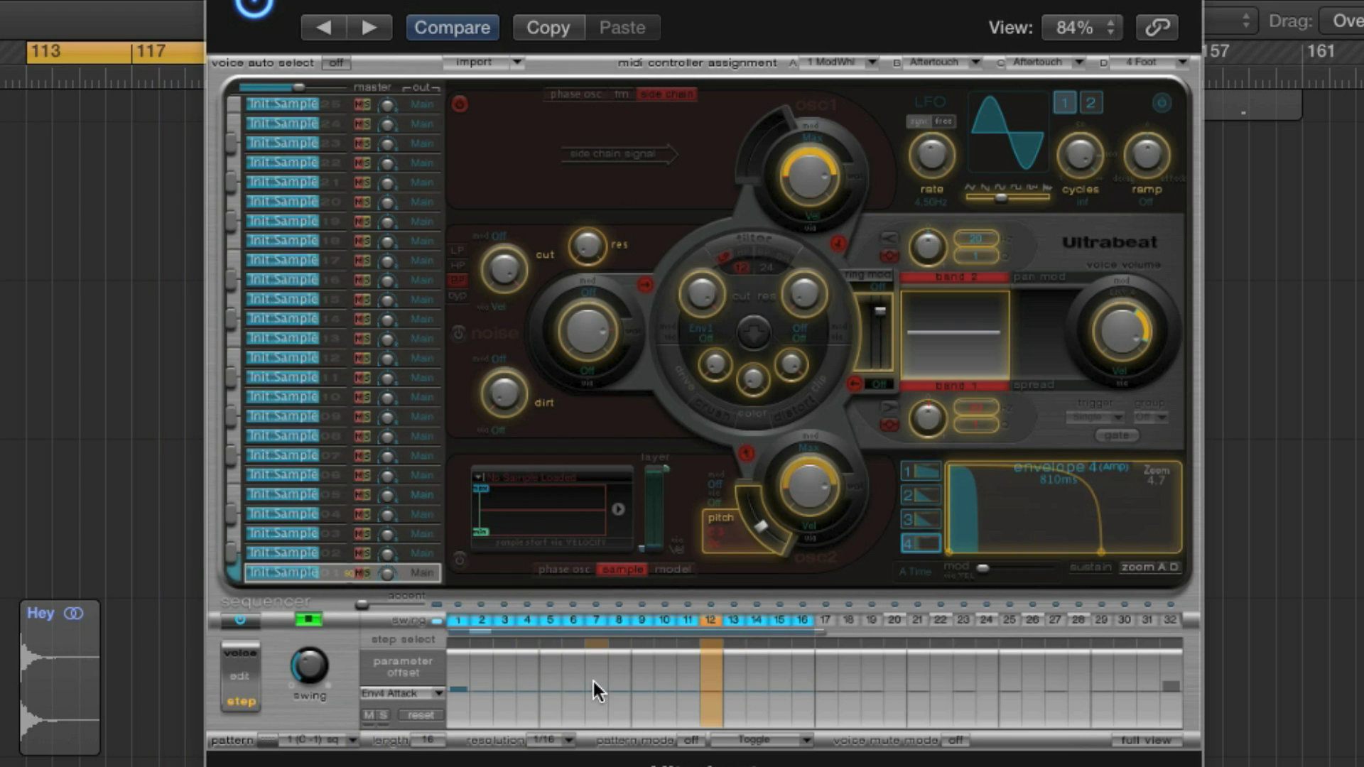
left_click(636, 681)
left_click(680, 679)
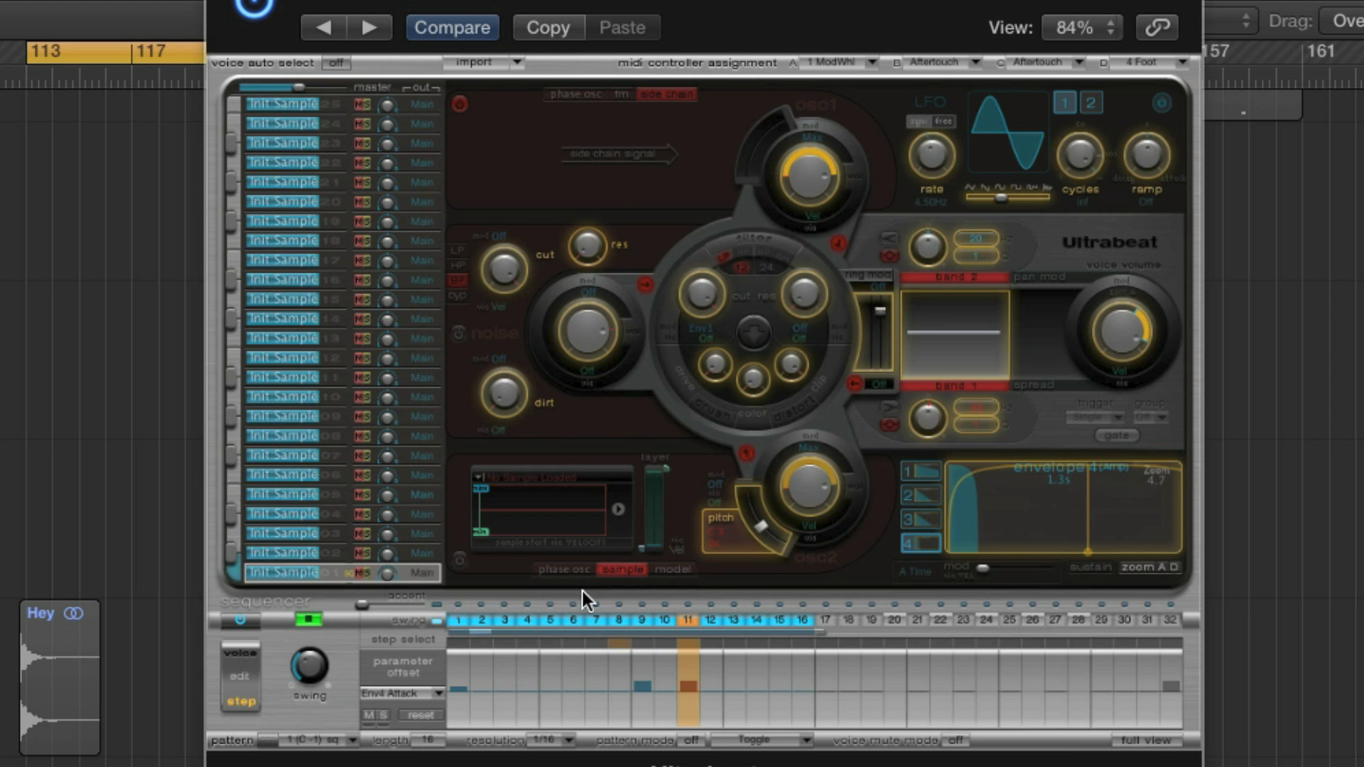
- Switch to the Black Widow BIG X project, play its arrangement from bar 69, and stop playback
key("space")
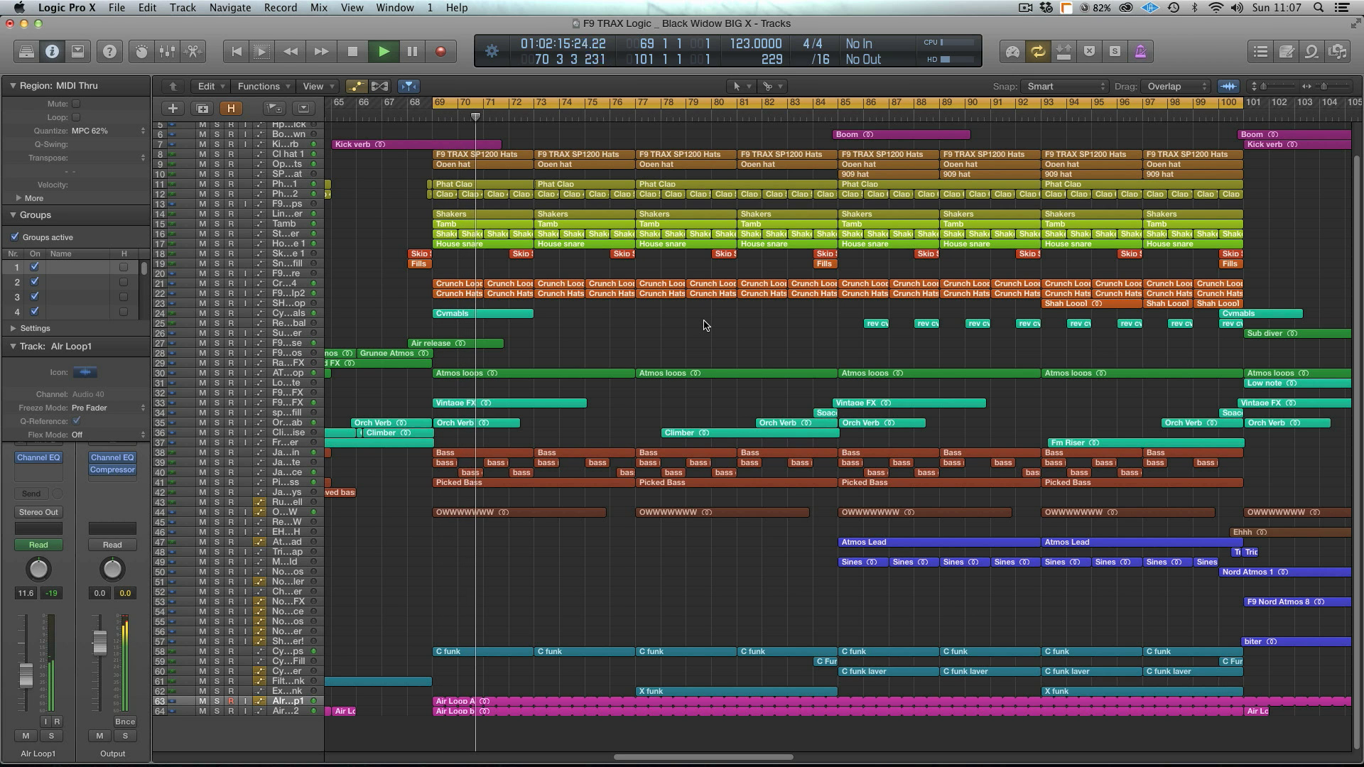
scroll(704, 325, "up", 1)
scroll(704, 325, "up", 2)
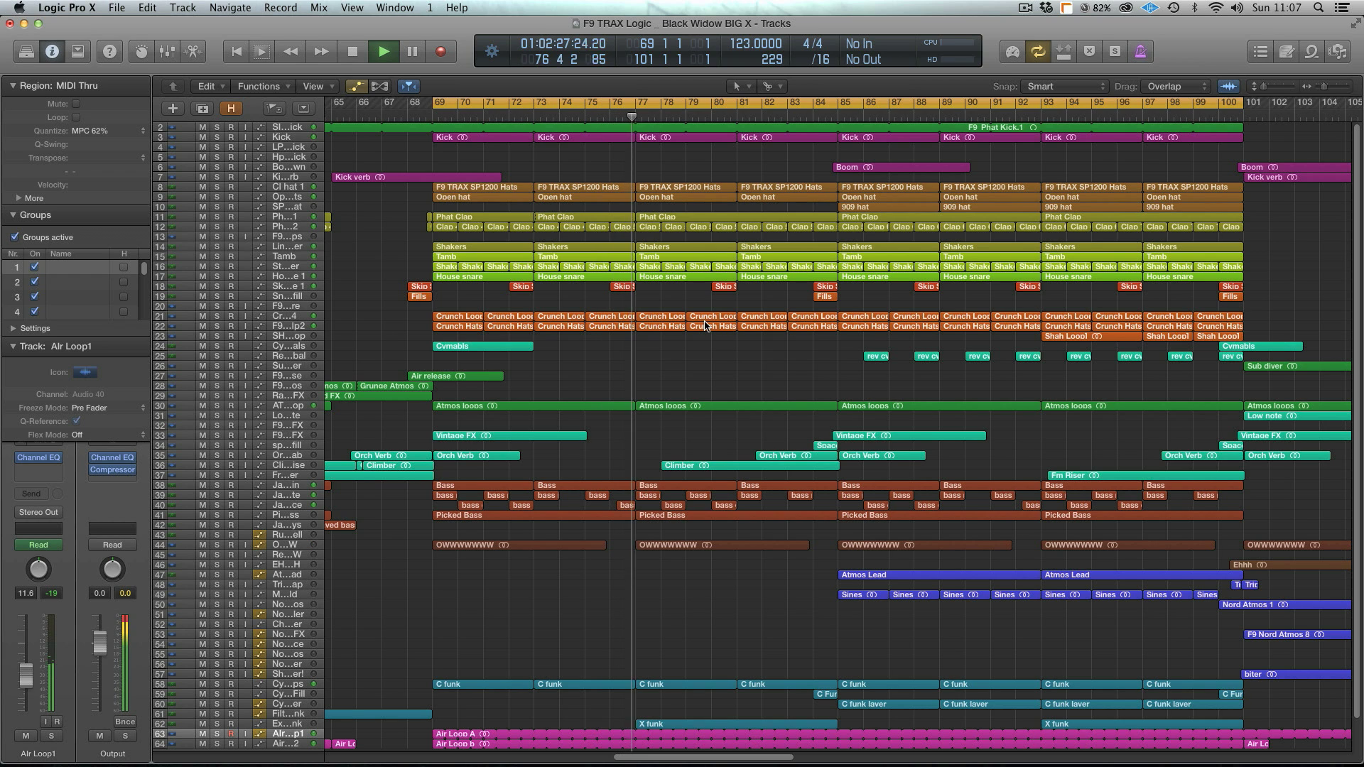
key("space")
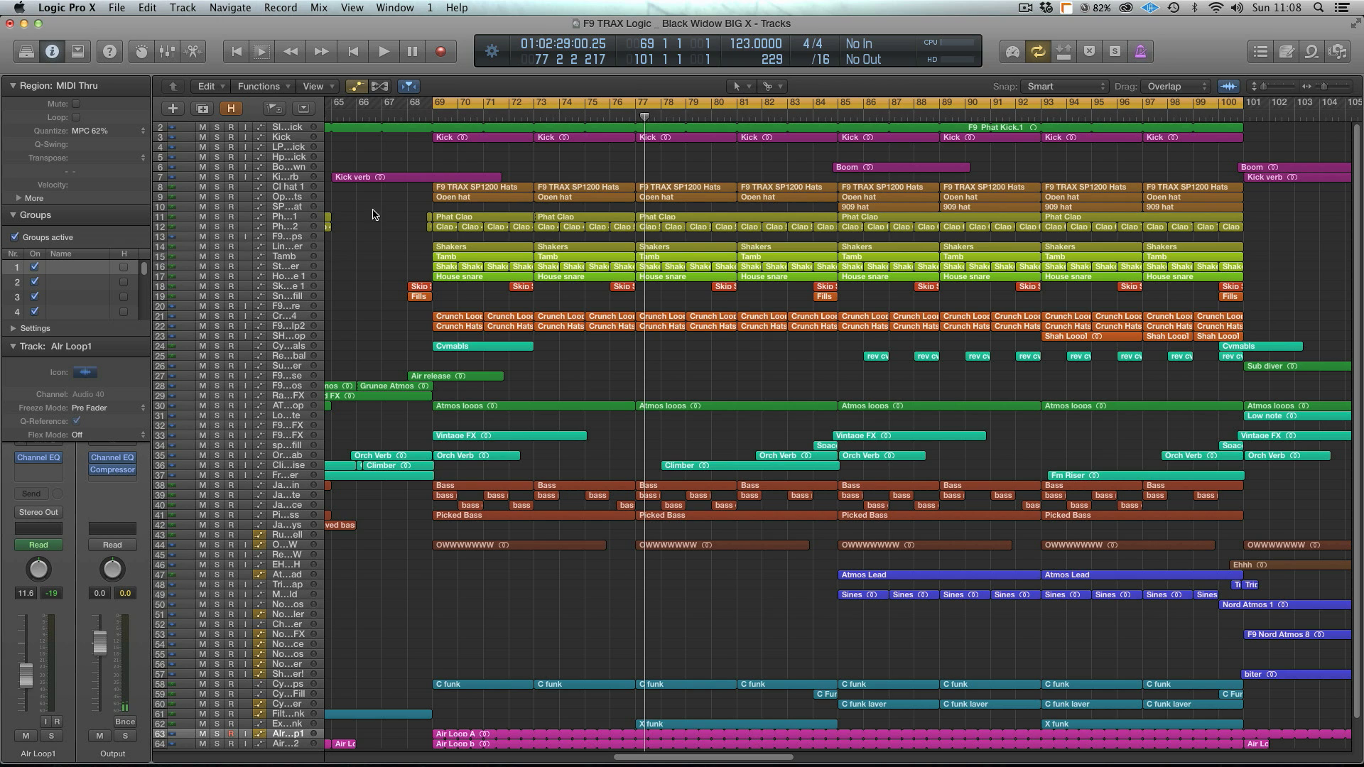
- Select the SIdechain kick track, collapse the Groups section, and check the track's output options, keeping No Output
left_click(282, 129)
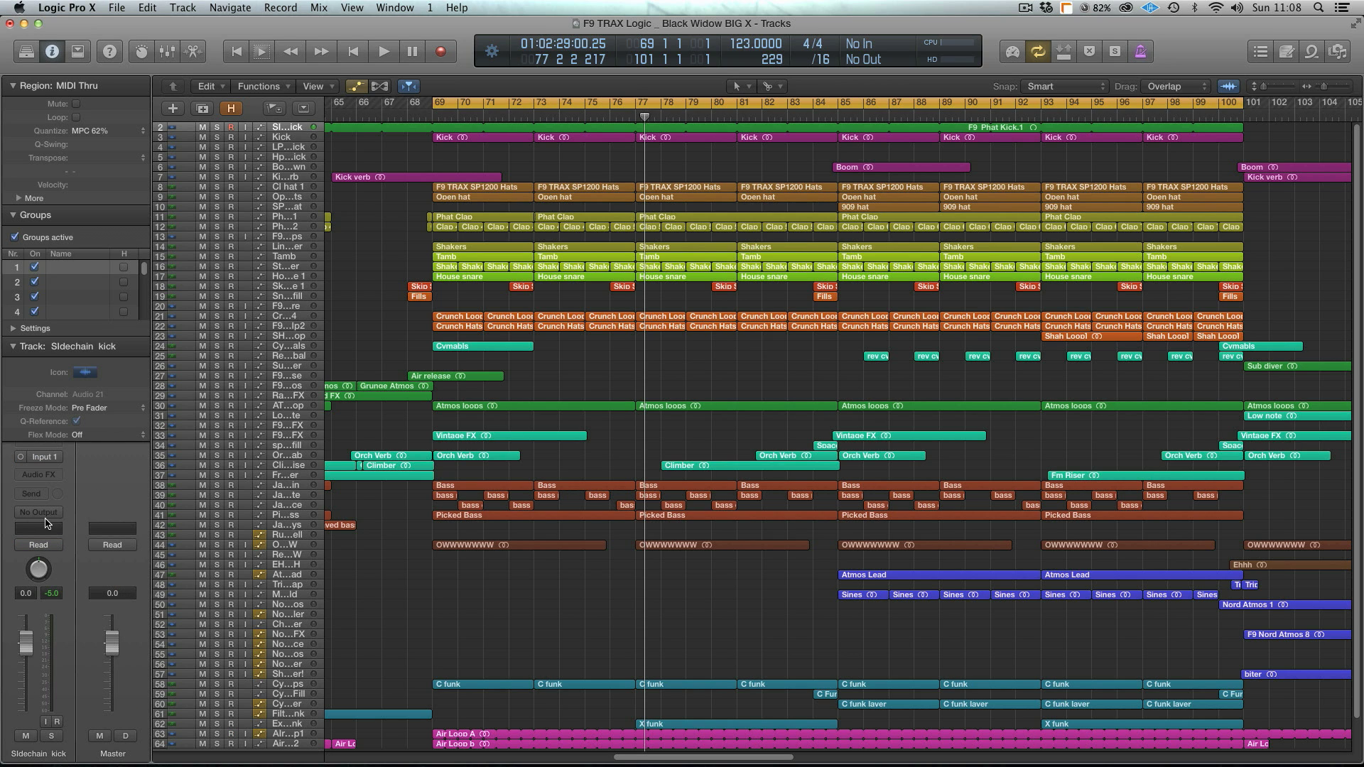
left_click(11, 216)
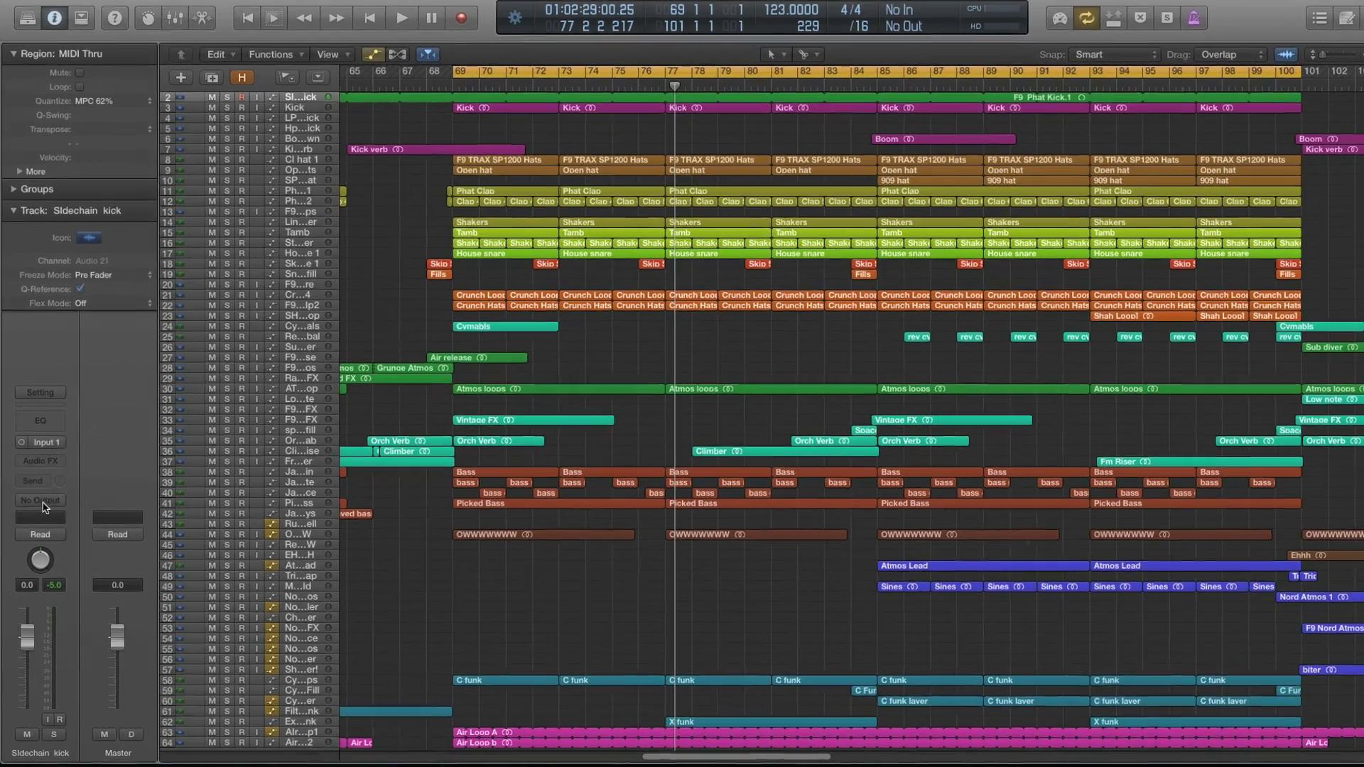
left_click(42, 513)
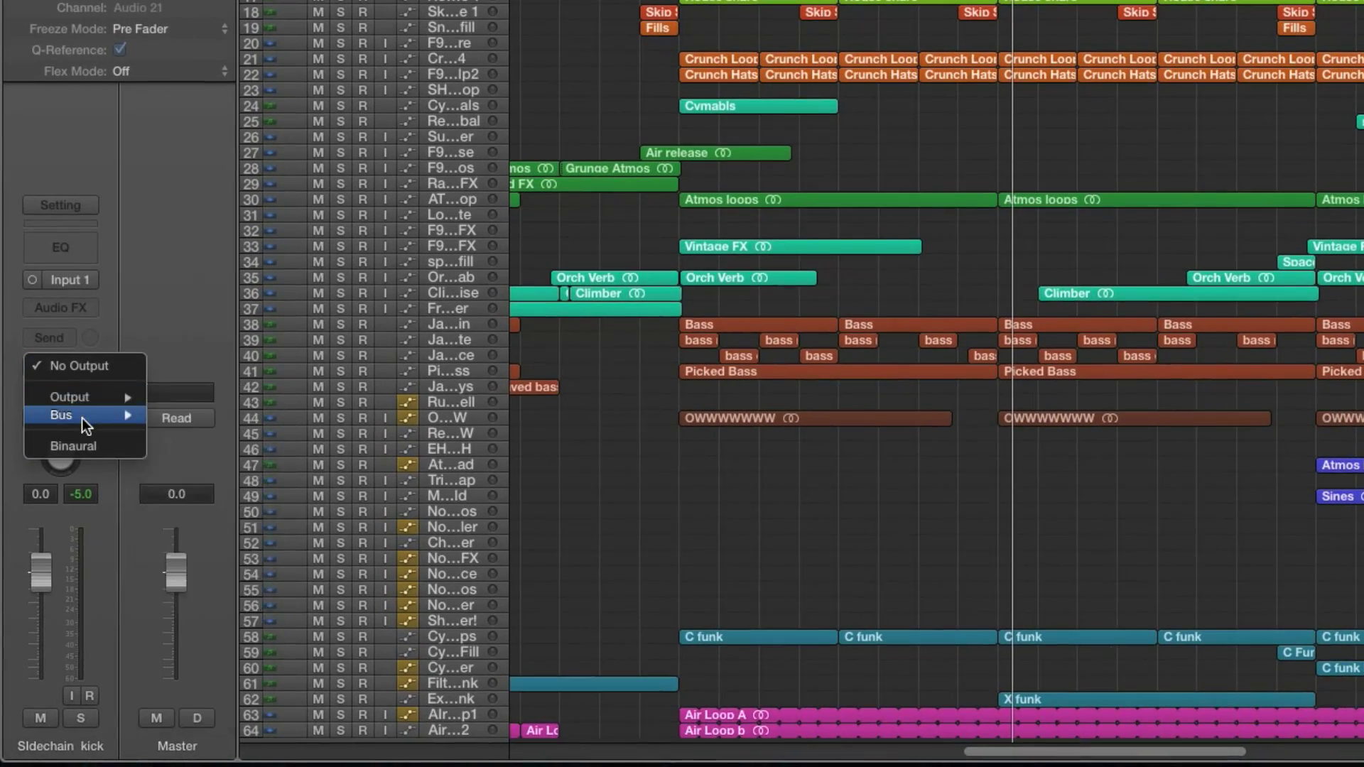
mouse_move(78, 396)
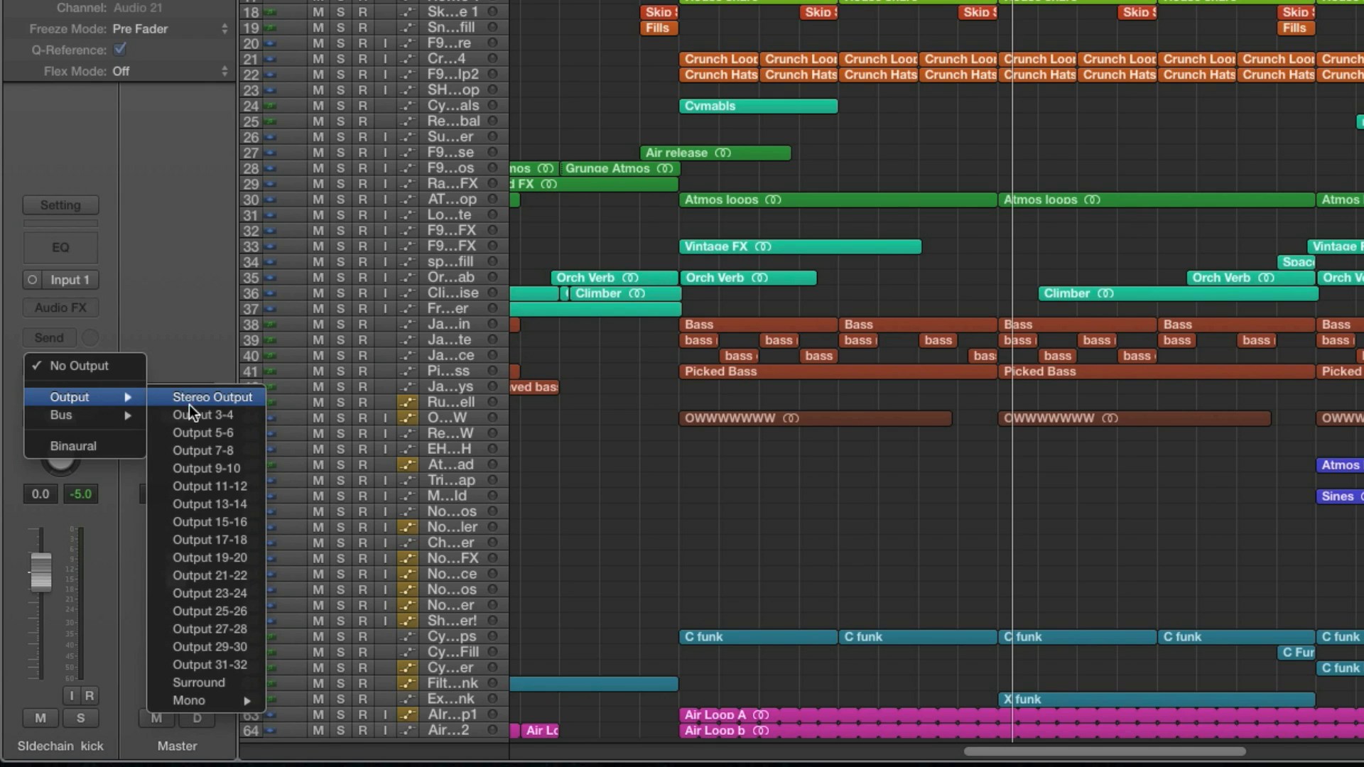
left_click(165, 286)
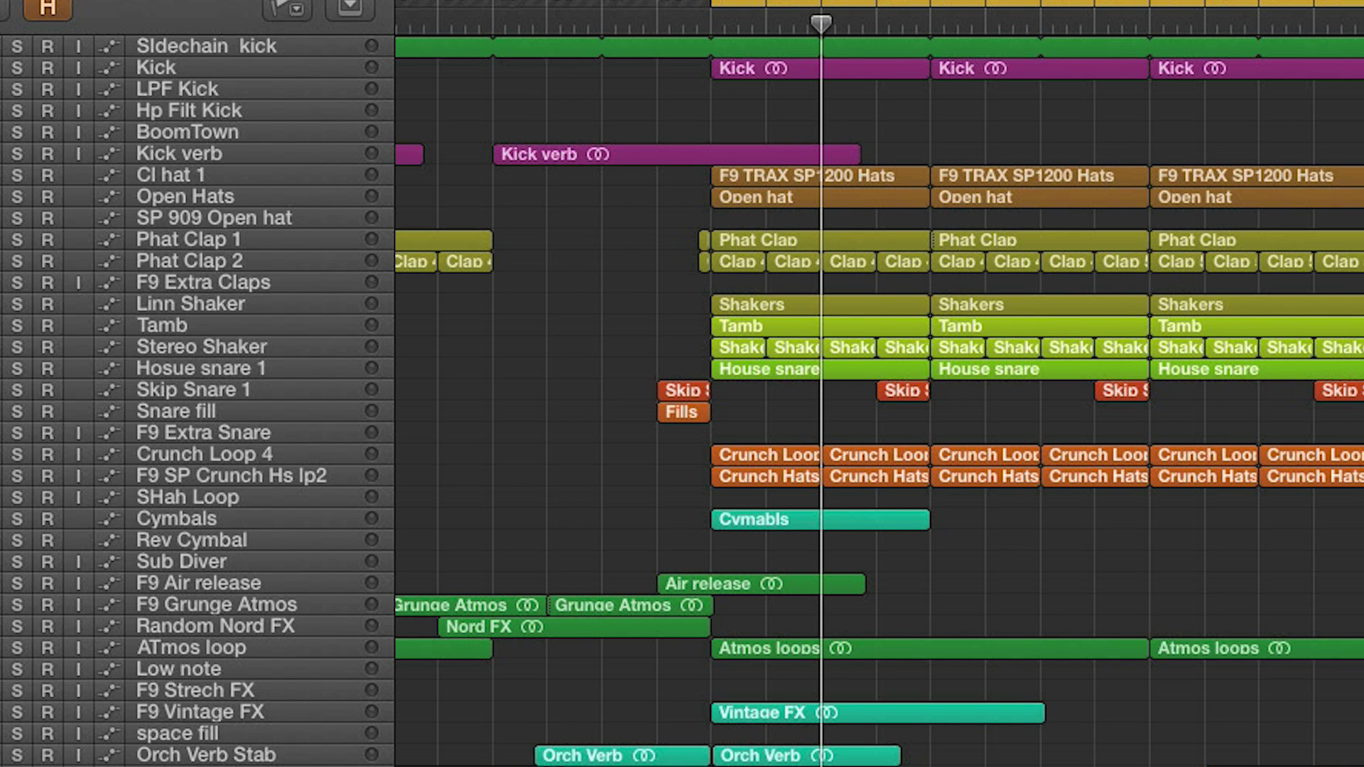
- Select the first Crunch Loop 4 and F9 SP Crunch Hs lp2 regions and audition the drum section from bar 85
left_click_drag(774, 418, 859, 492)
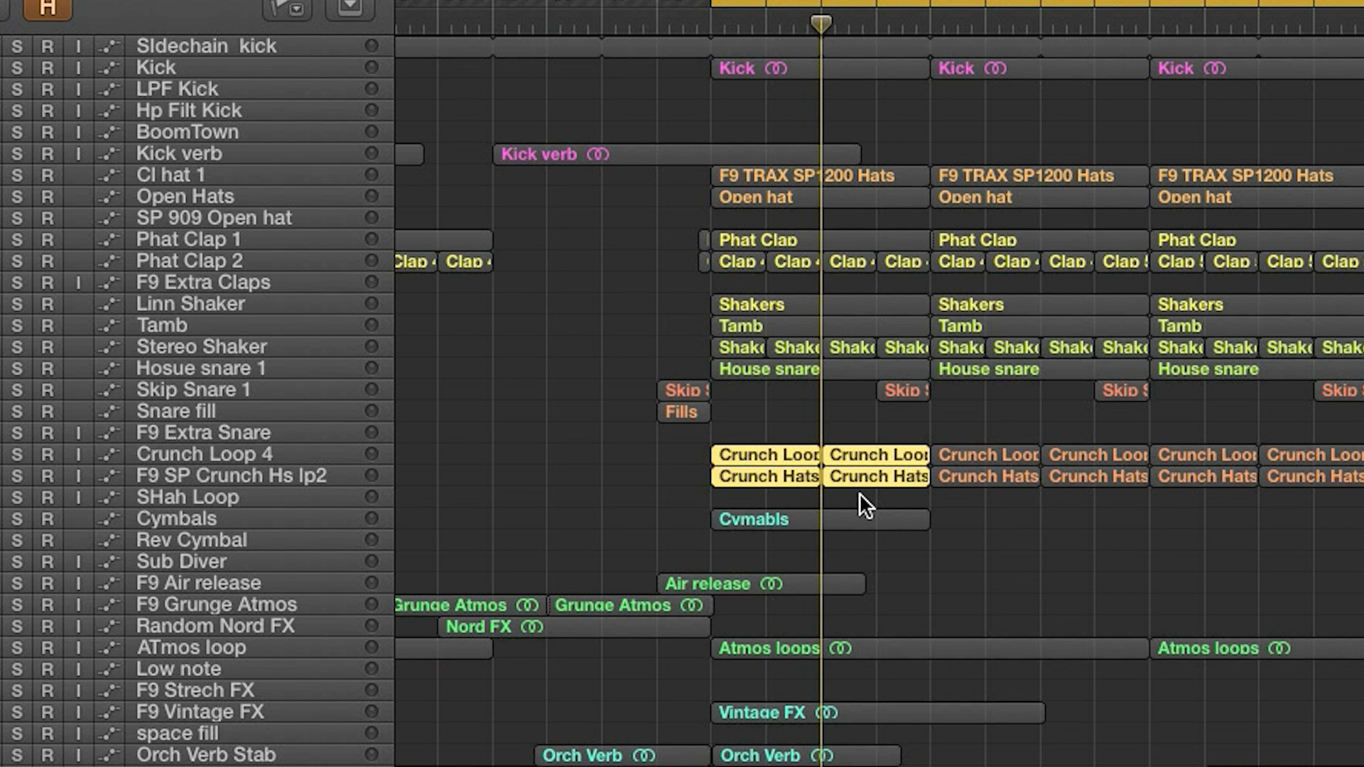
key("space")
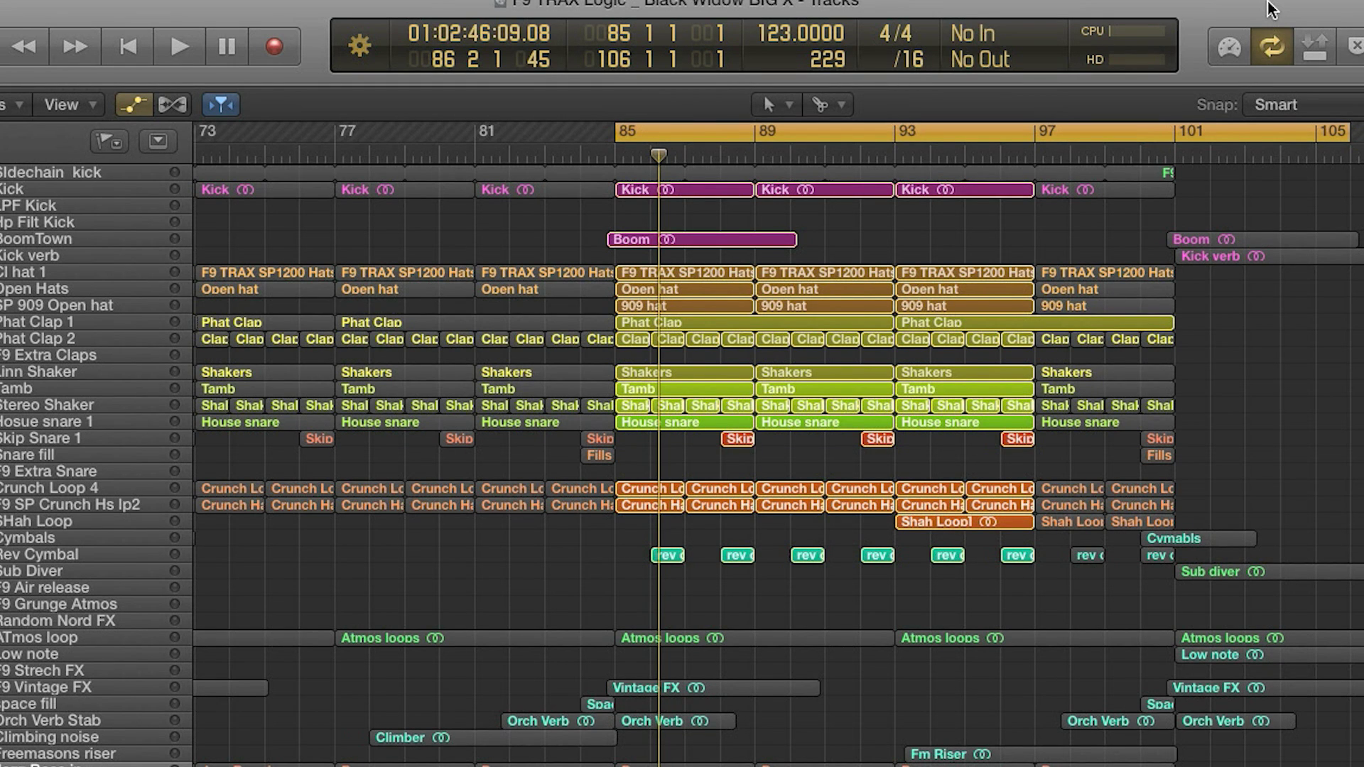
key("space")
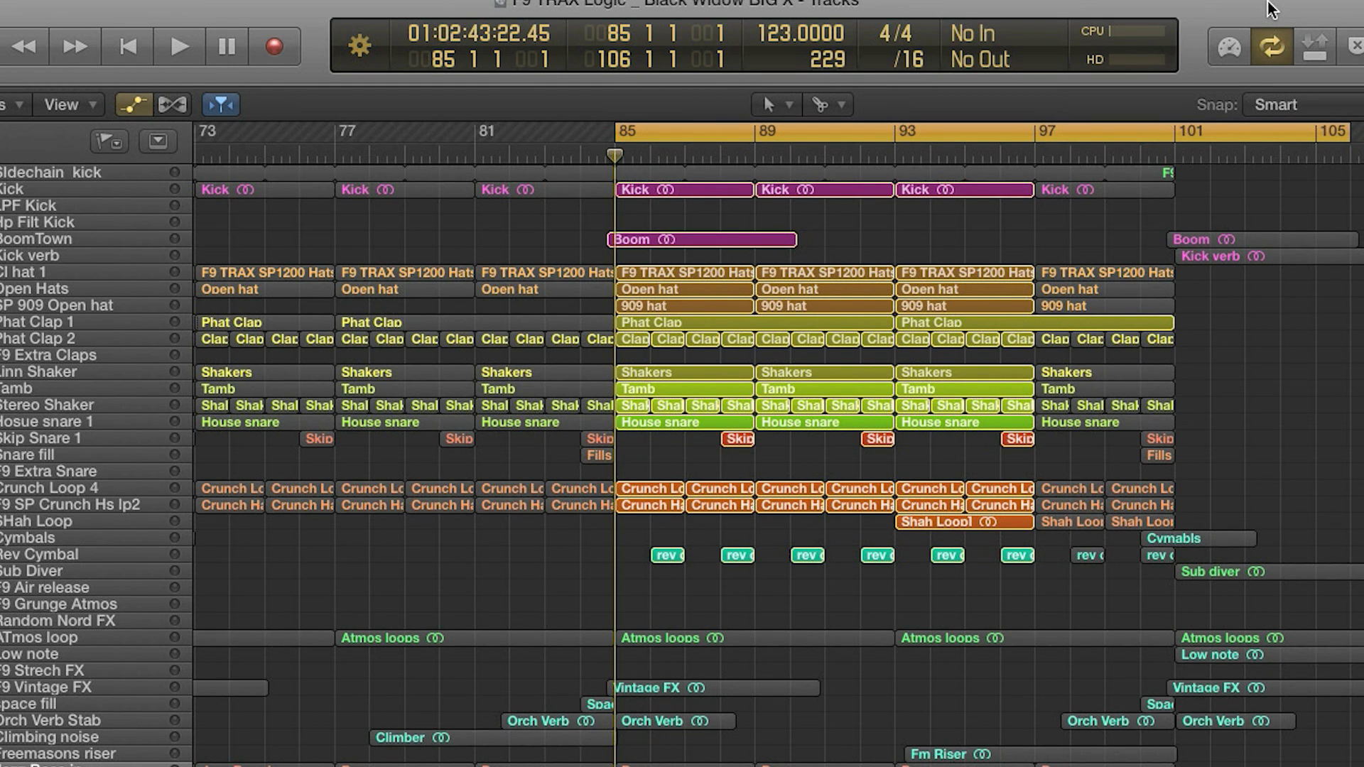
key("space")
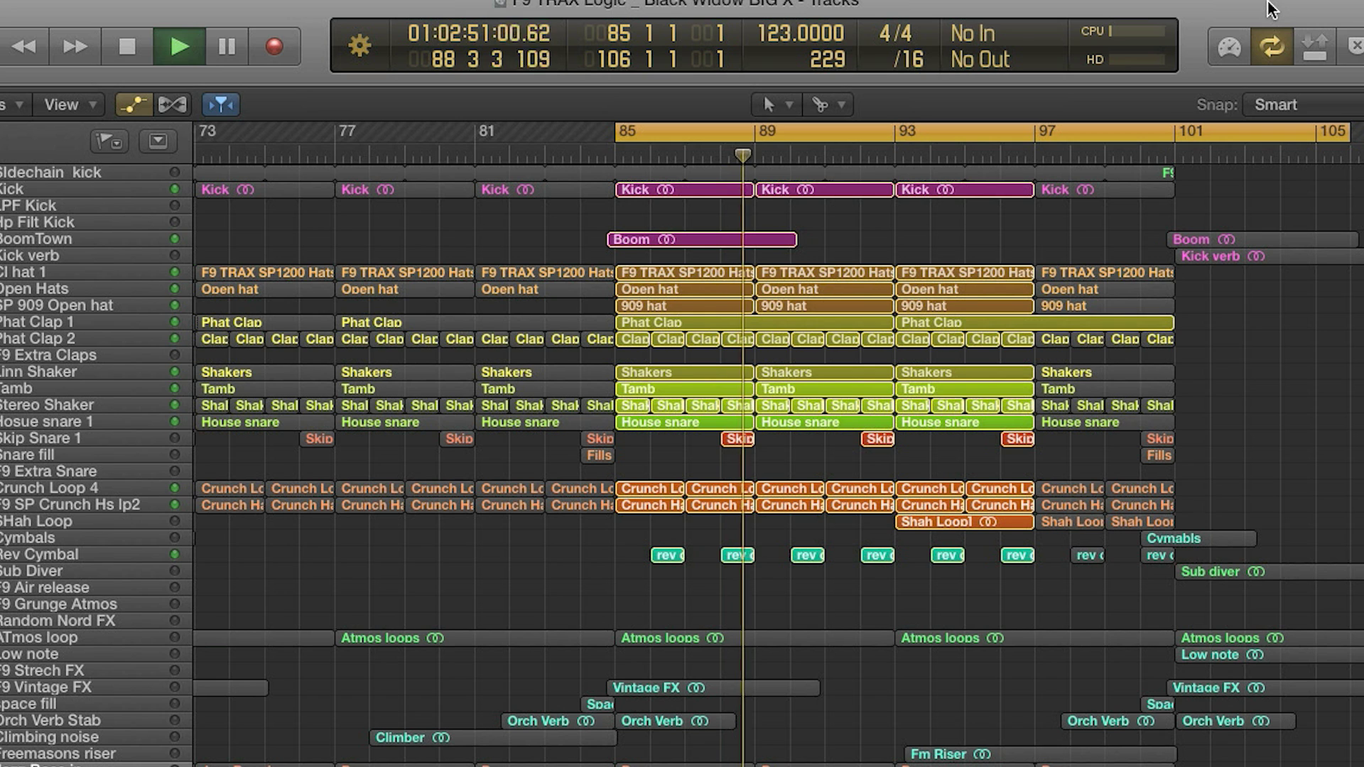
key("space")
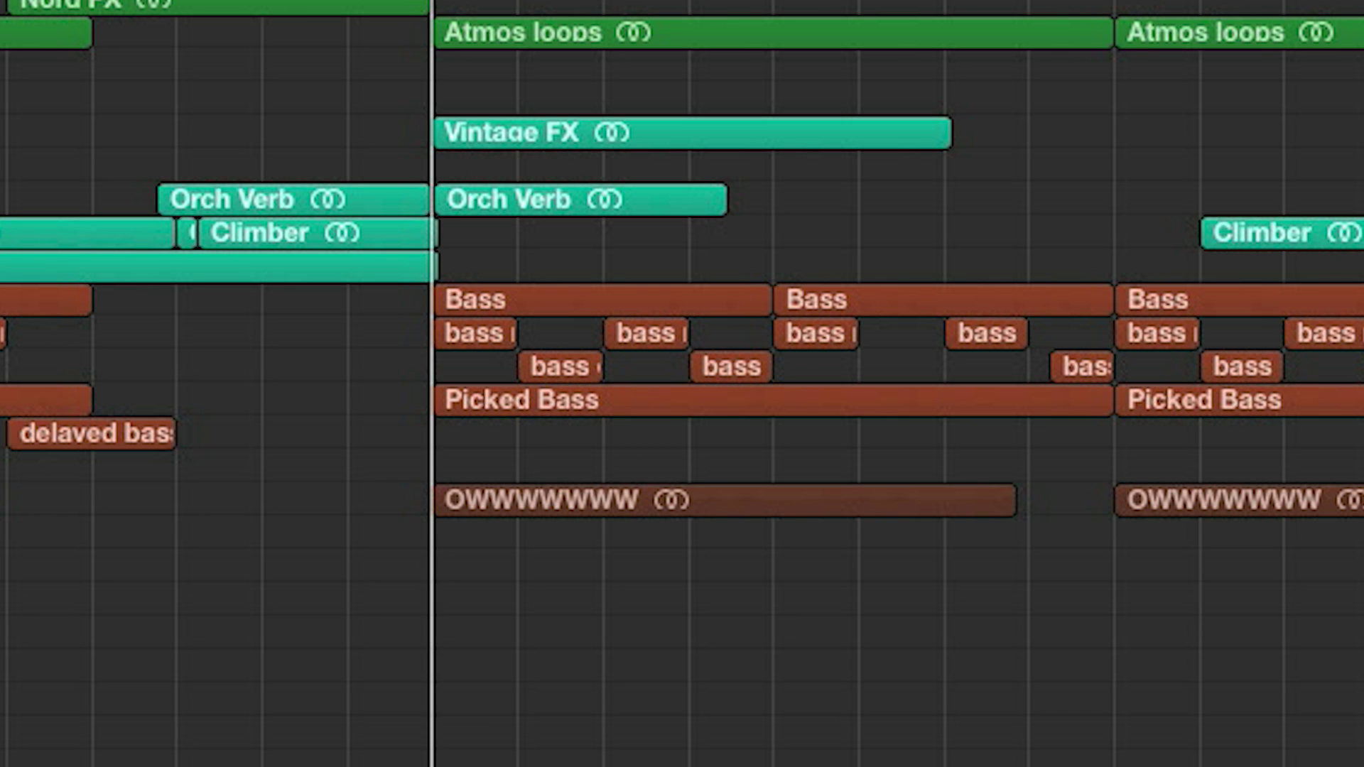
- Select the jazz bass and picked bass regions over the eight bars from bar 69 and audition them
key("shift+f")
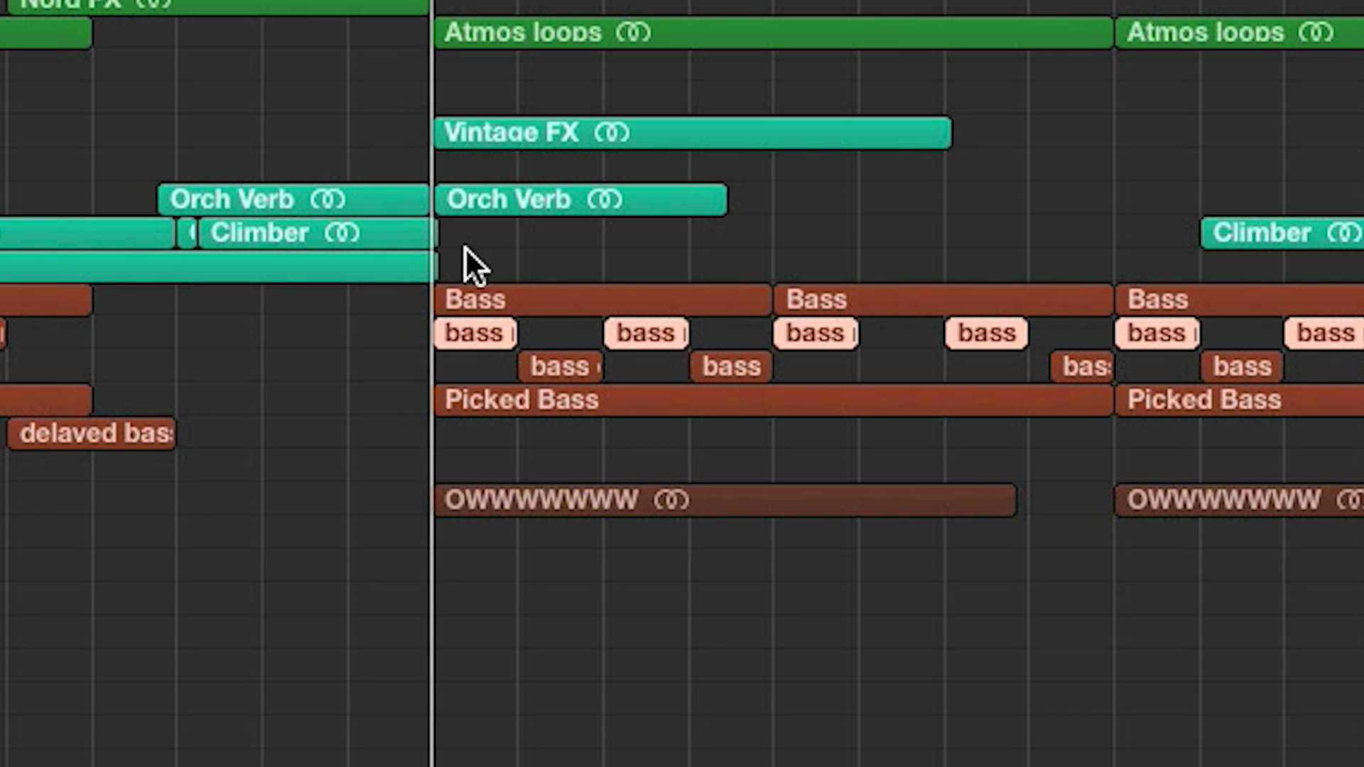
left_click_drag(464, 253, 1073, 409)
scroll(1072, 409, "left", 2)
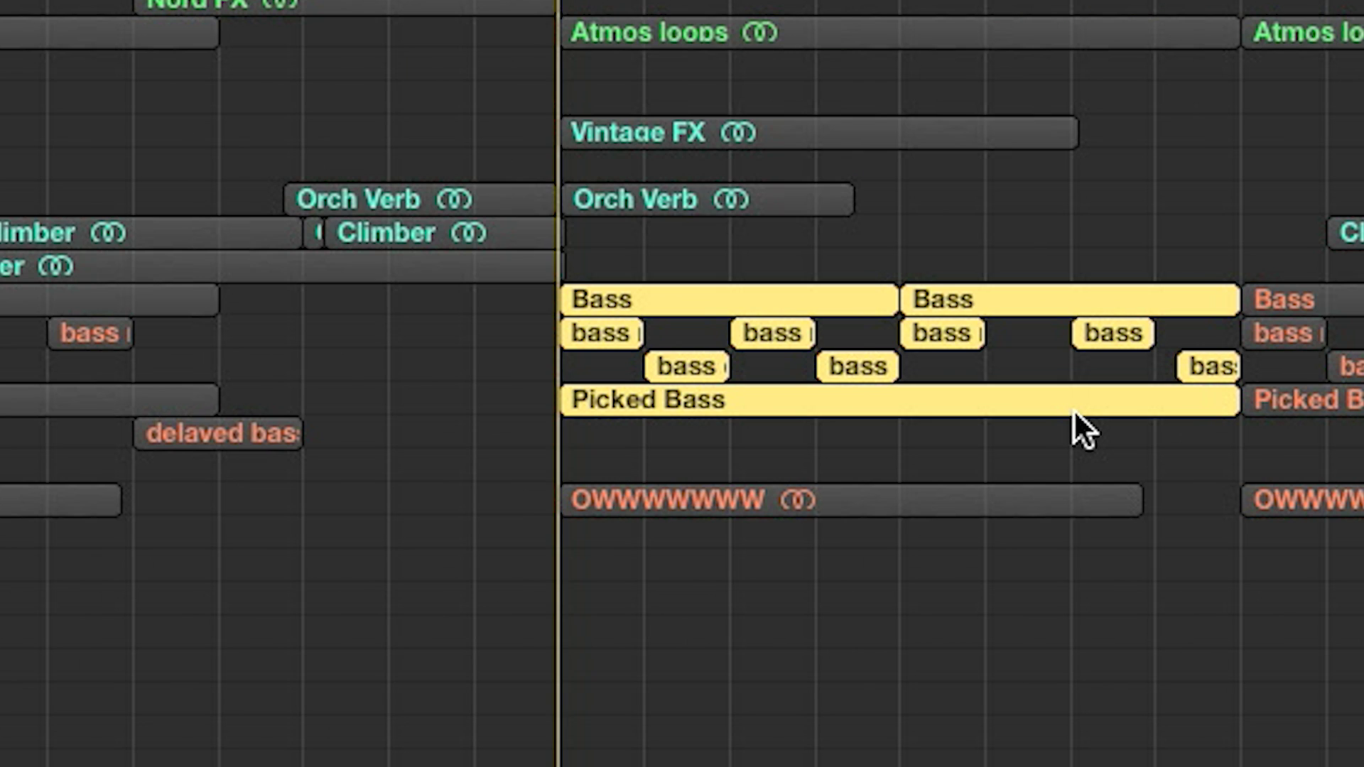
key("space")
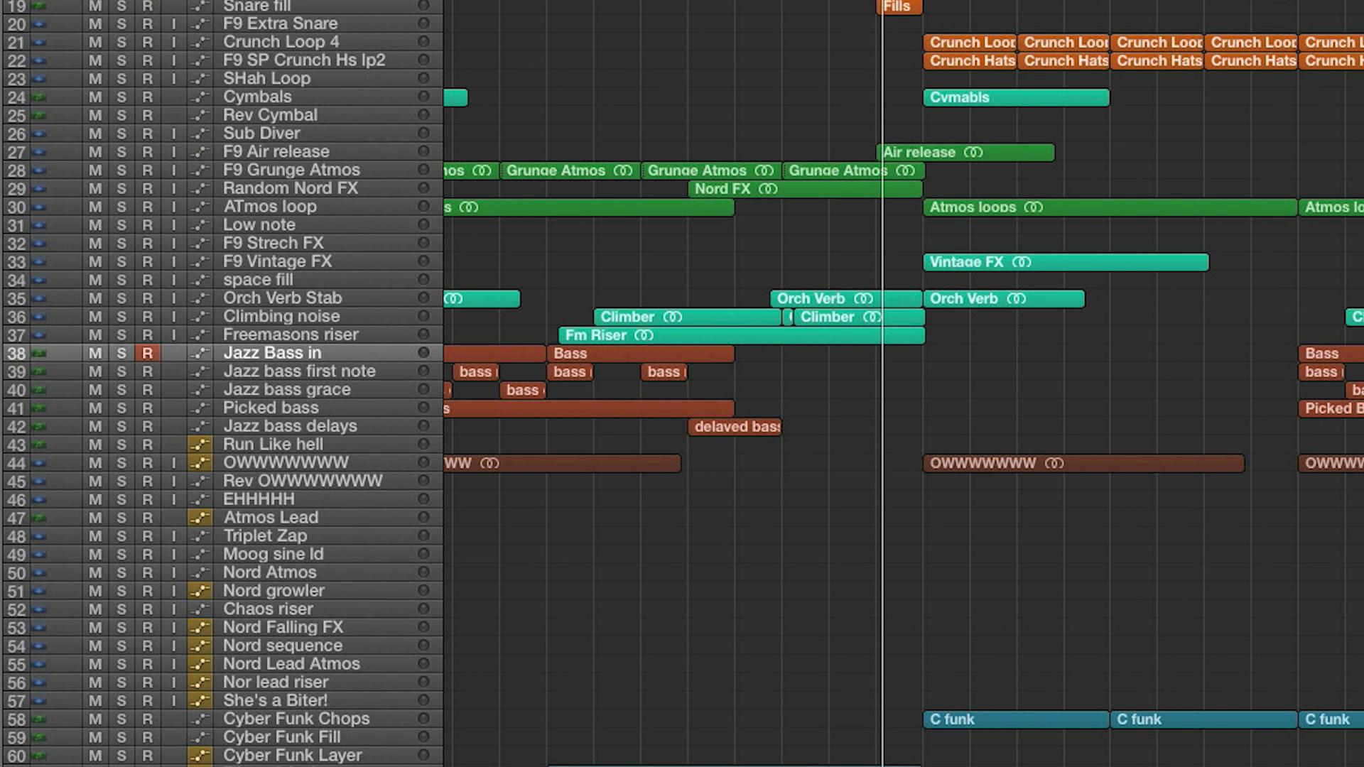
- Record a new take on the Jazz Bass in track from bar 68 and remove its part before bar 69
key("space")
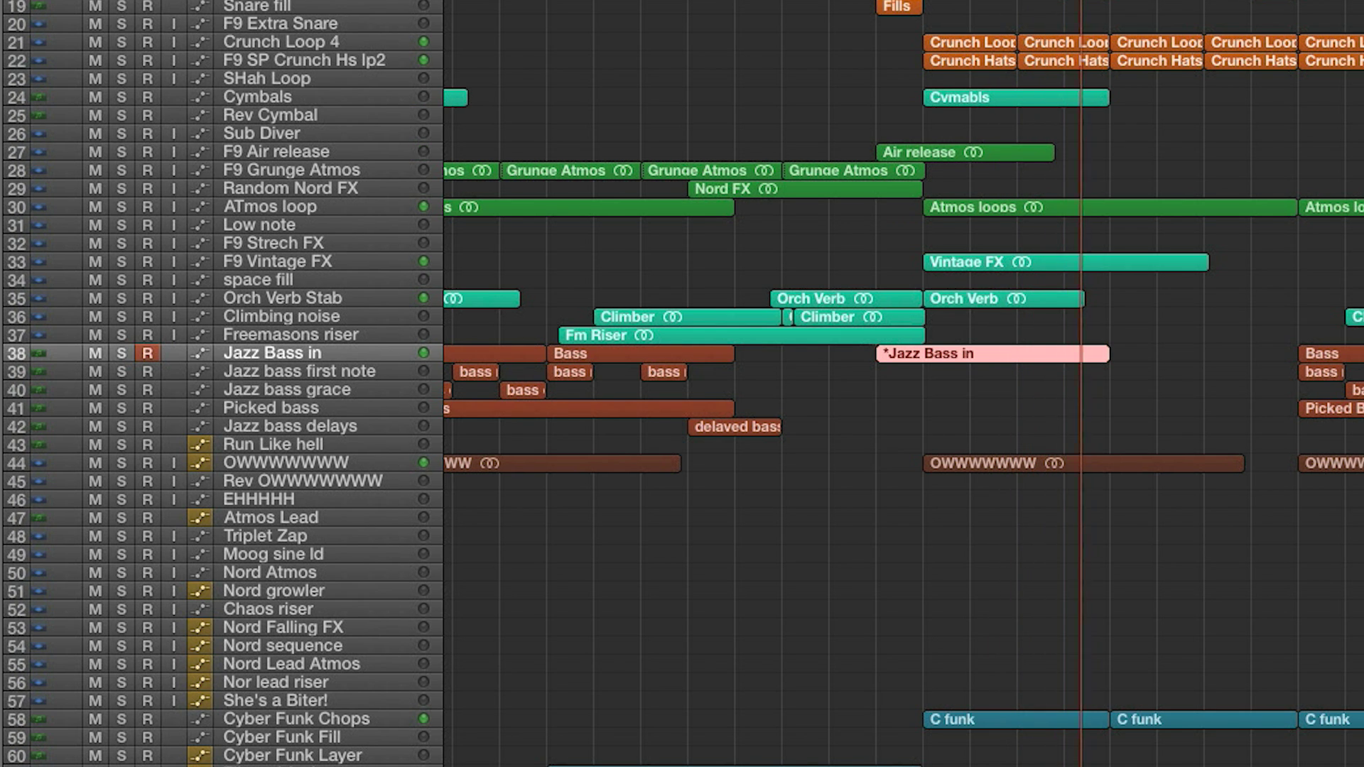
key("shift+r")
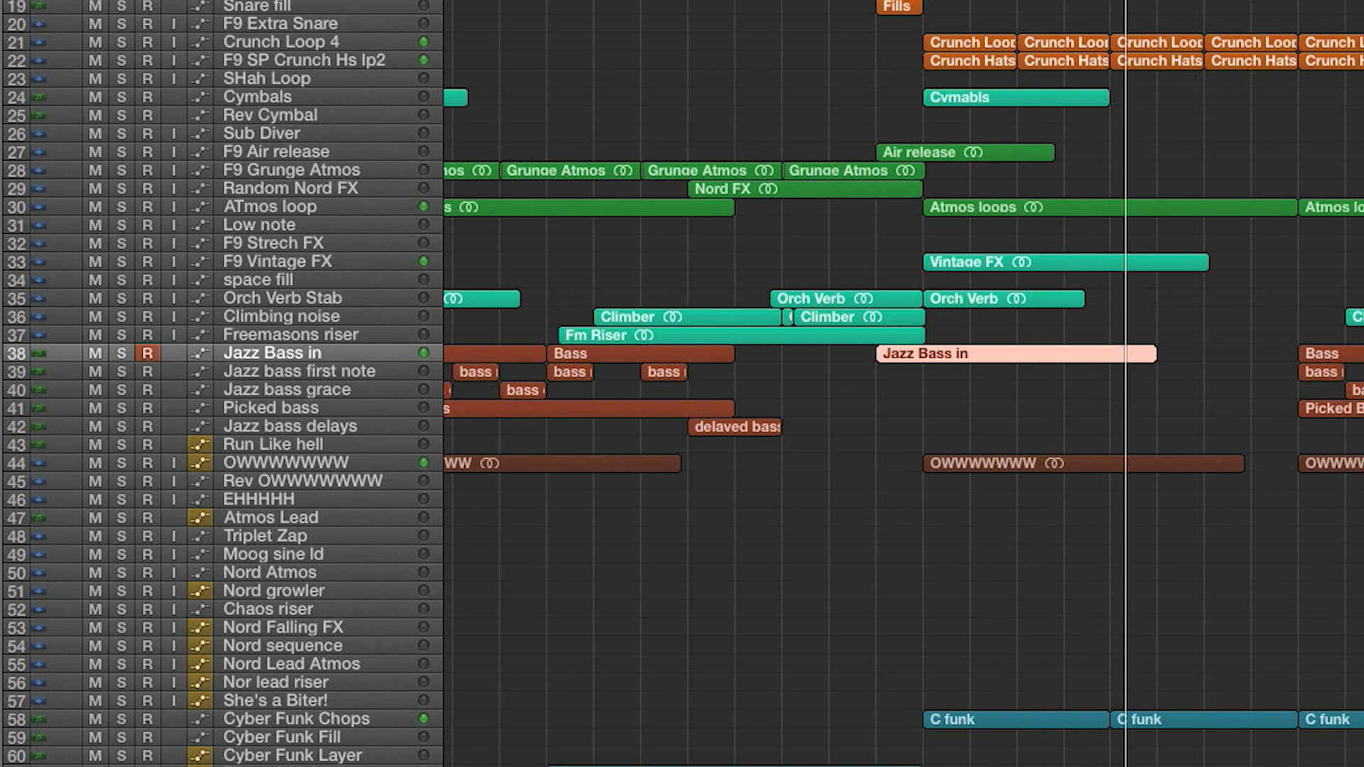
left_click(923, 356)
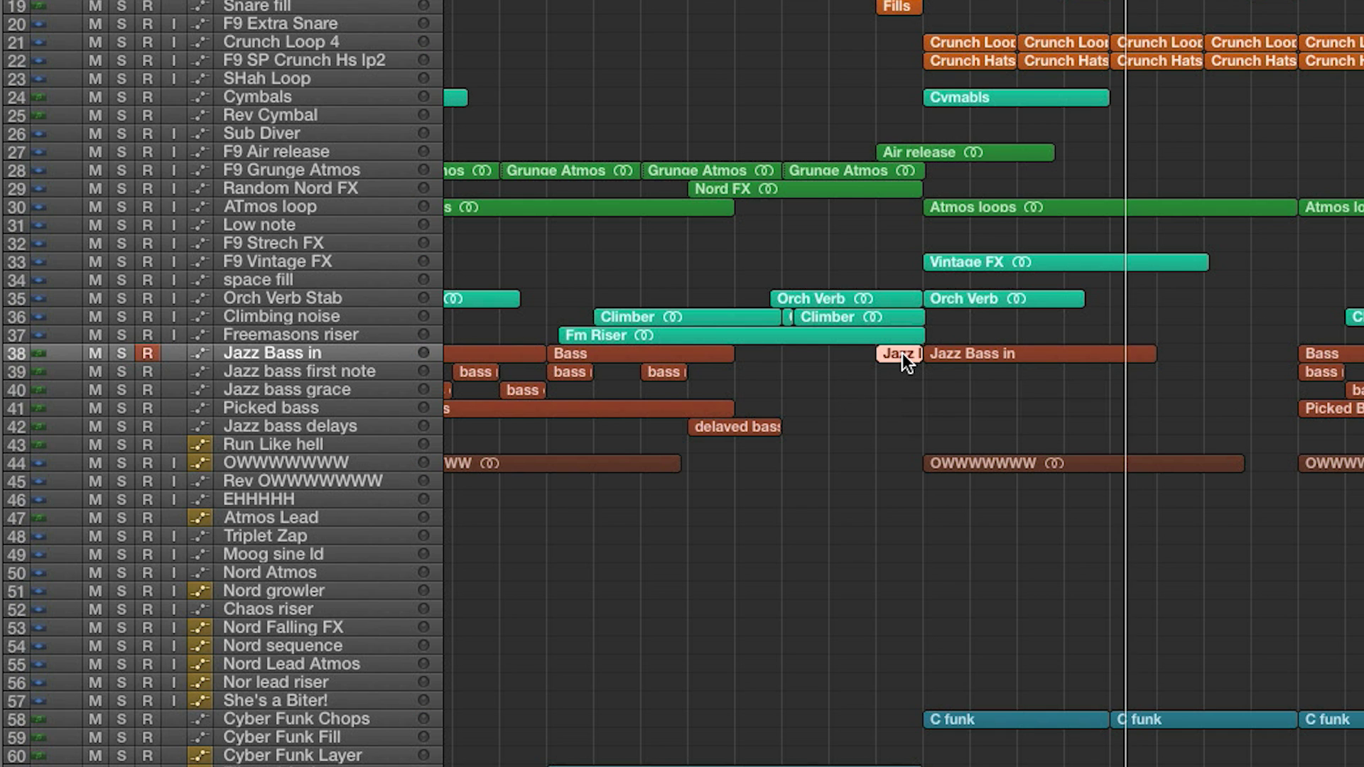
key("Delete")
- Cut the end of the new Jazz Bass in region at bar 73 and copy the four-bar region to bar 73
left_click(1106, 353)
left_click(981, 352)
left_click(1167, 352)
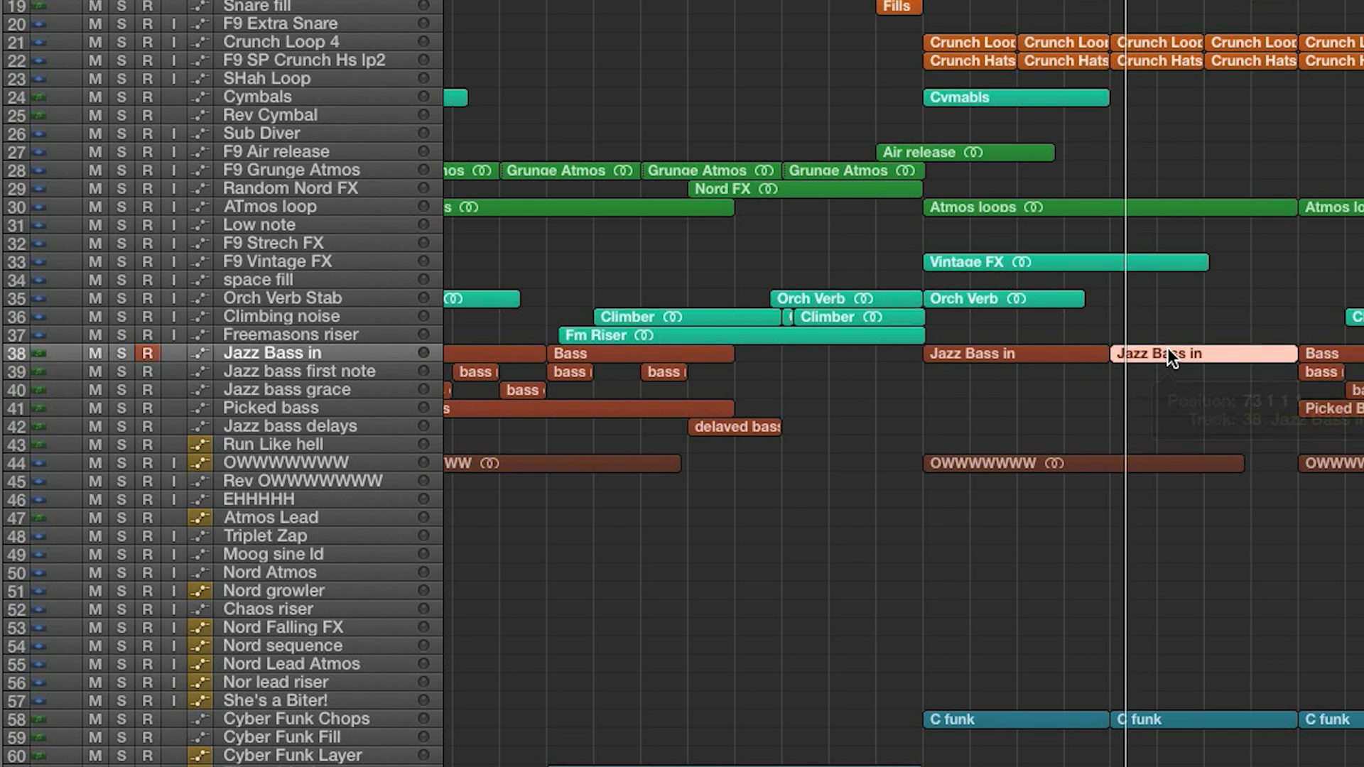
- Play the new Jazz Bass in regions with the full arrangement and stop playback
key("space")
left_click(1221, 276)
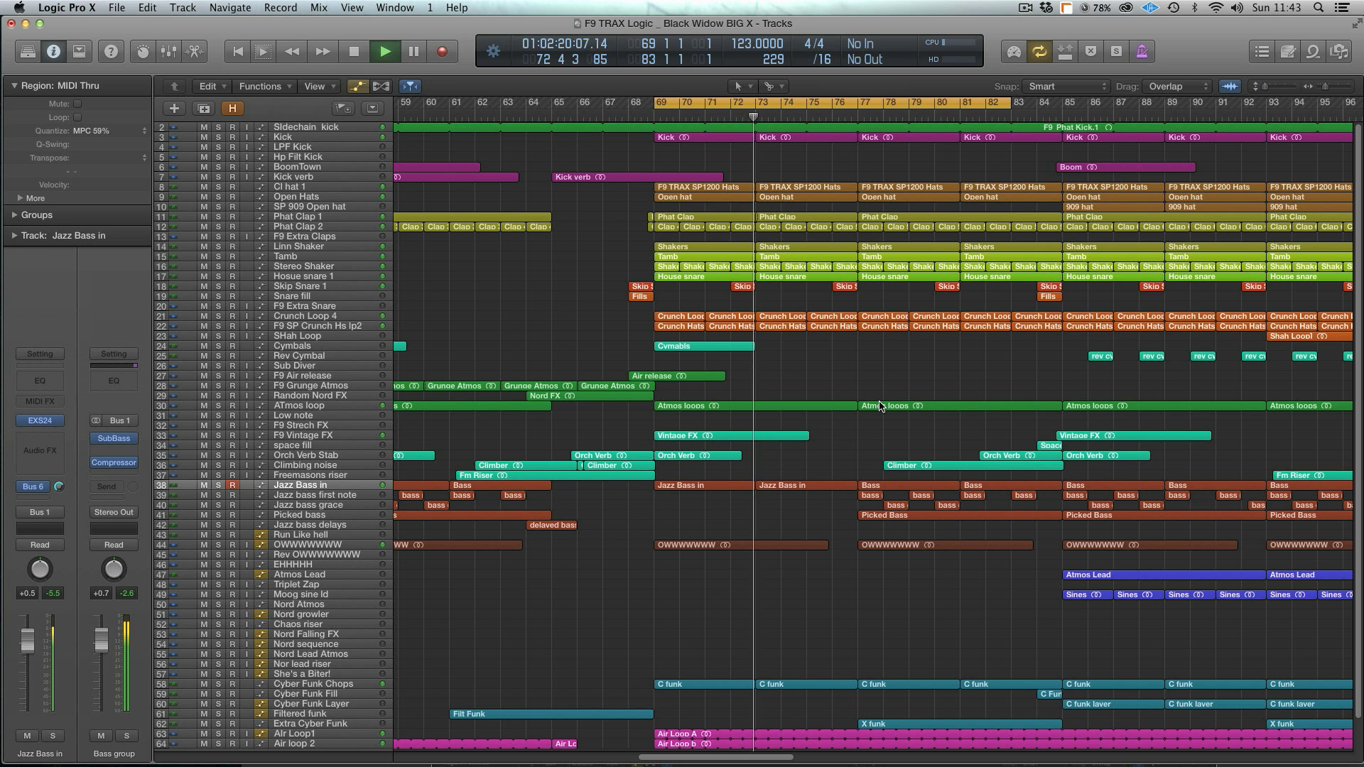
key("space")
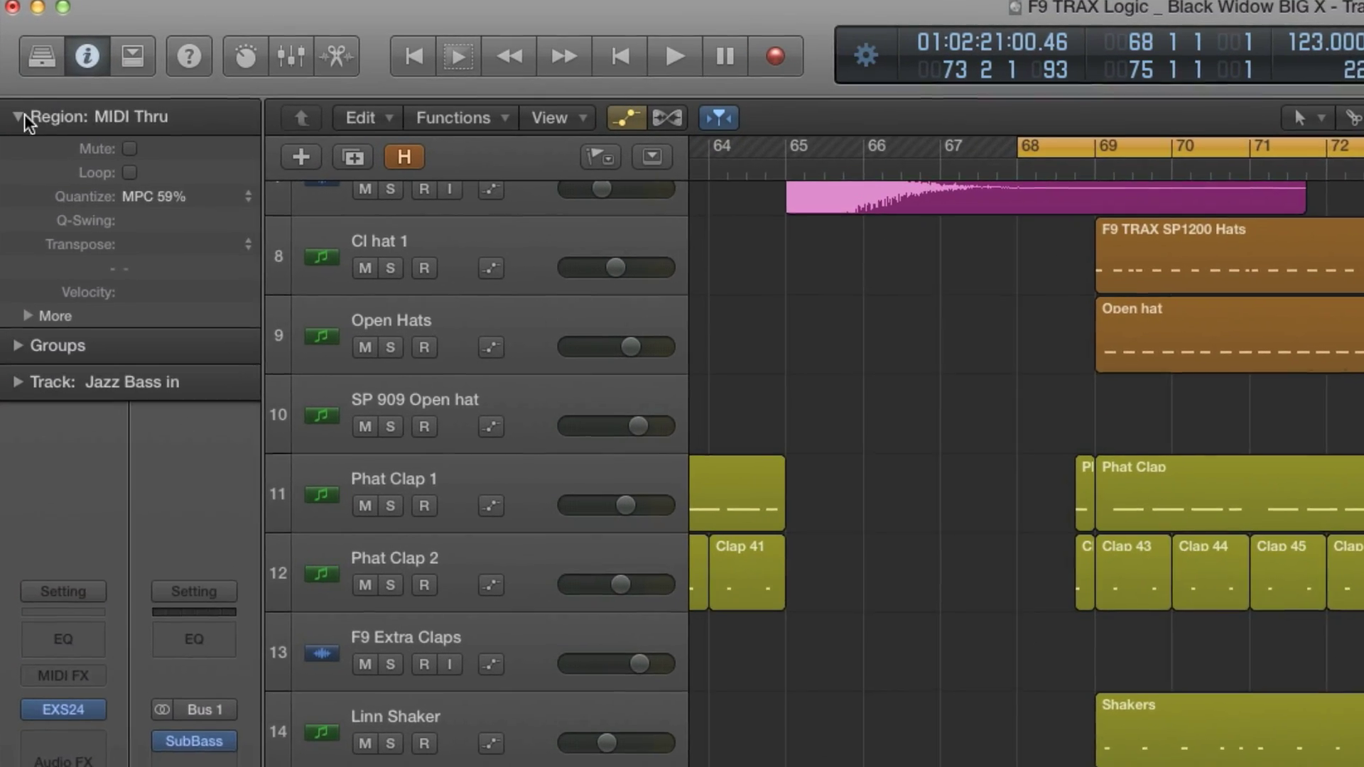
- Review the Quantize options, keeping MPC 59%, and compare the quantize settings of the Skip SNr, Tamb and House snare regions
left_click(185, 173)
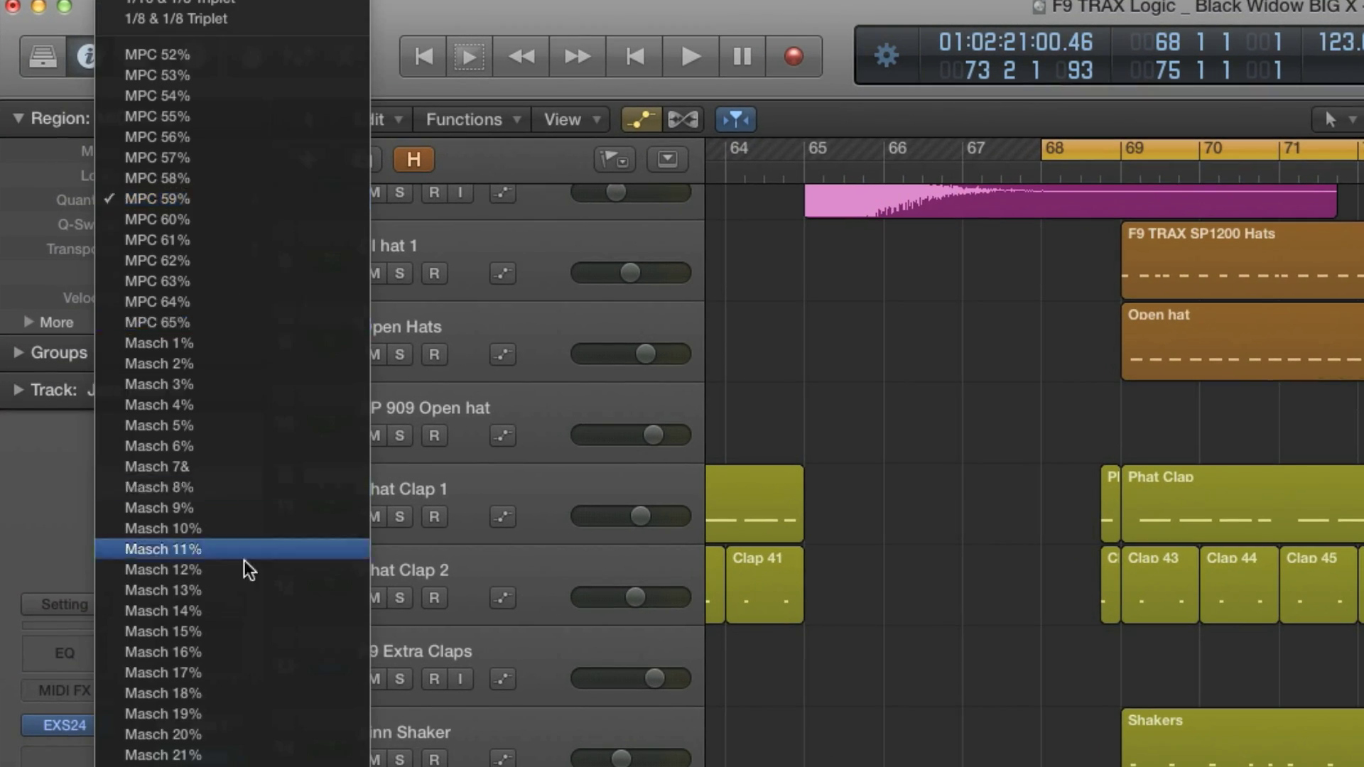
left_click(55, 199)
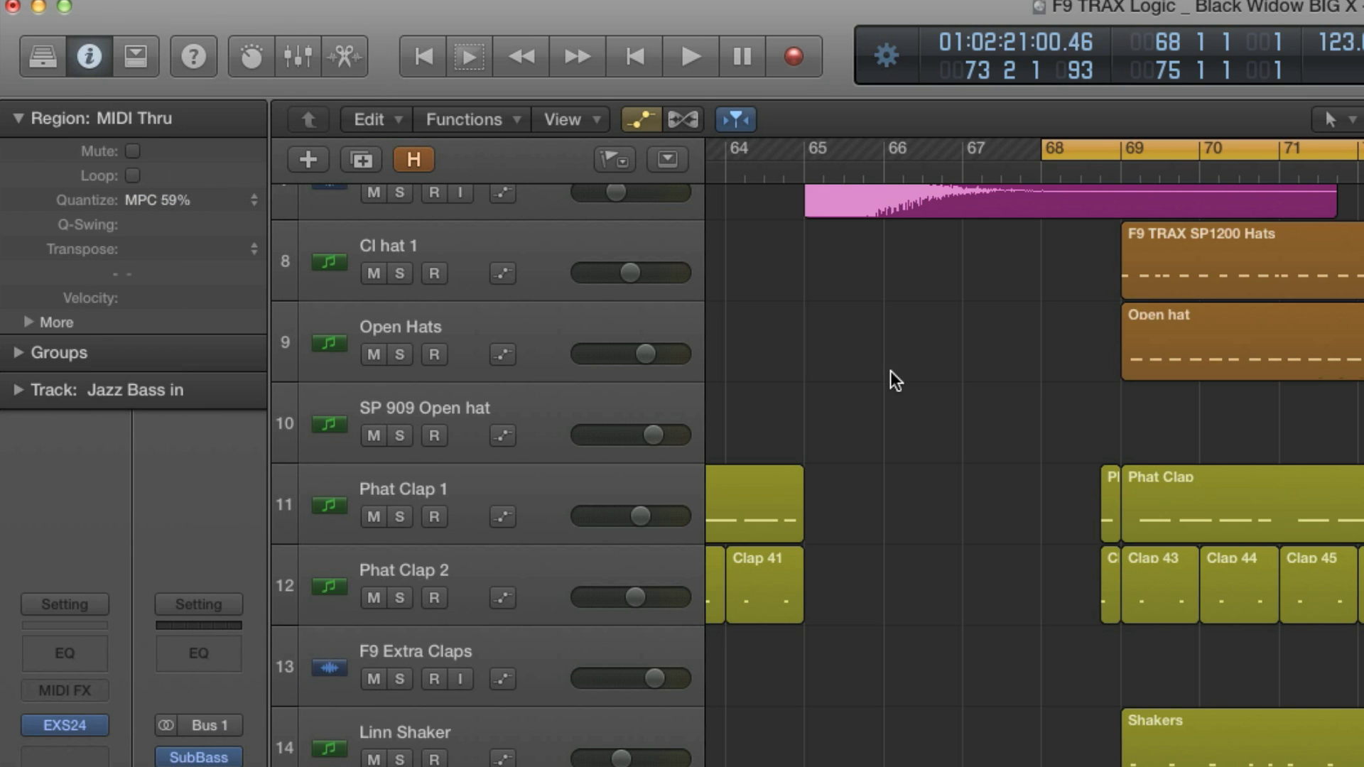
left_click(868, 683)
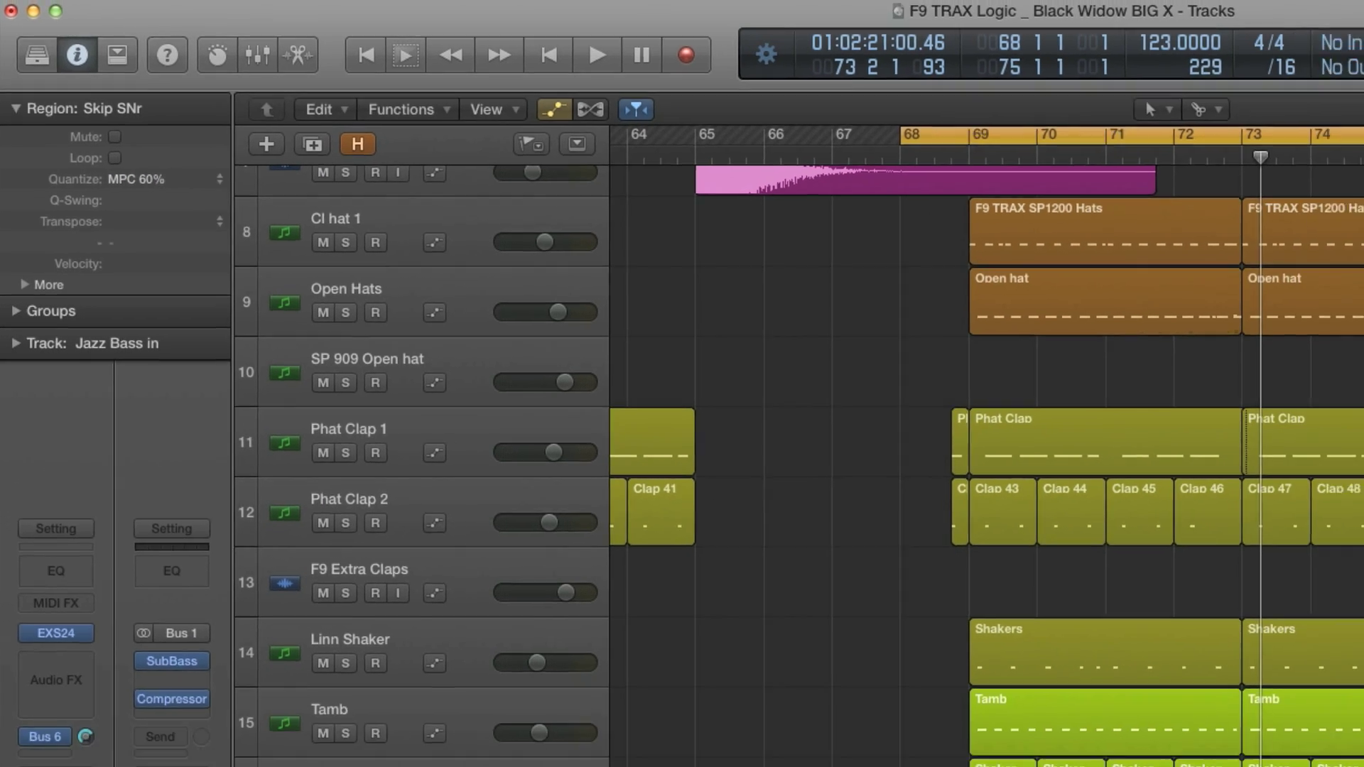
left_click(1020, 744)
left_click(877, 584)
left_click(841, 524)
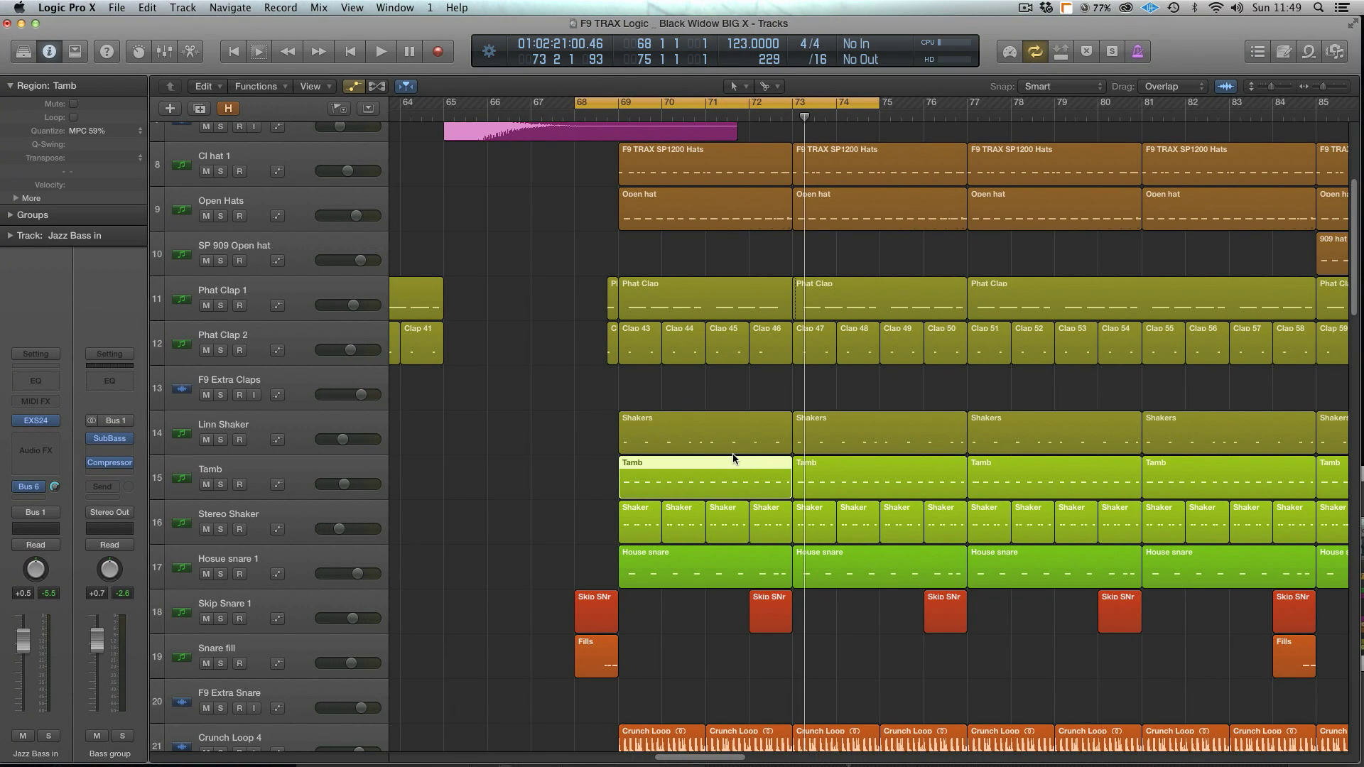
left_click(842, 487)
left_click(757, 576)
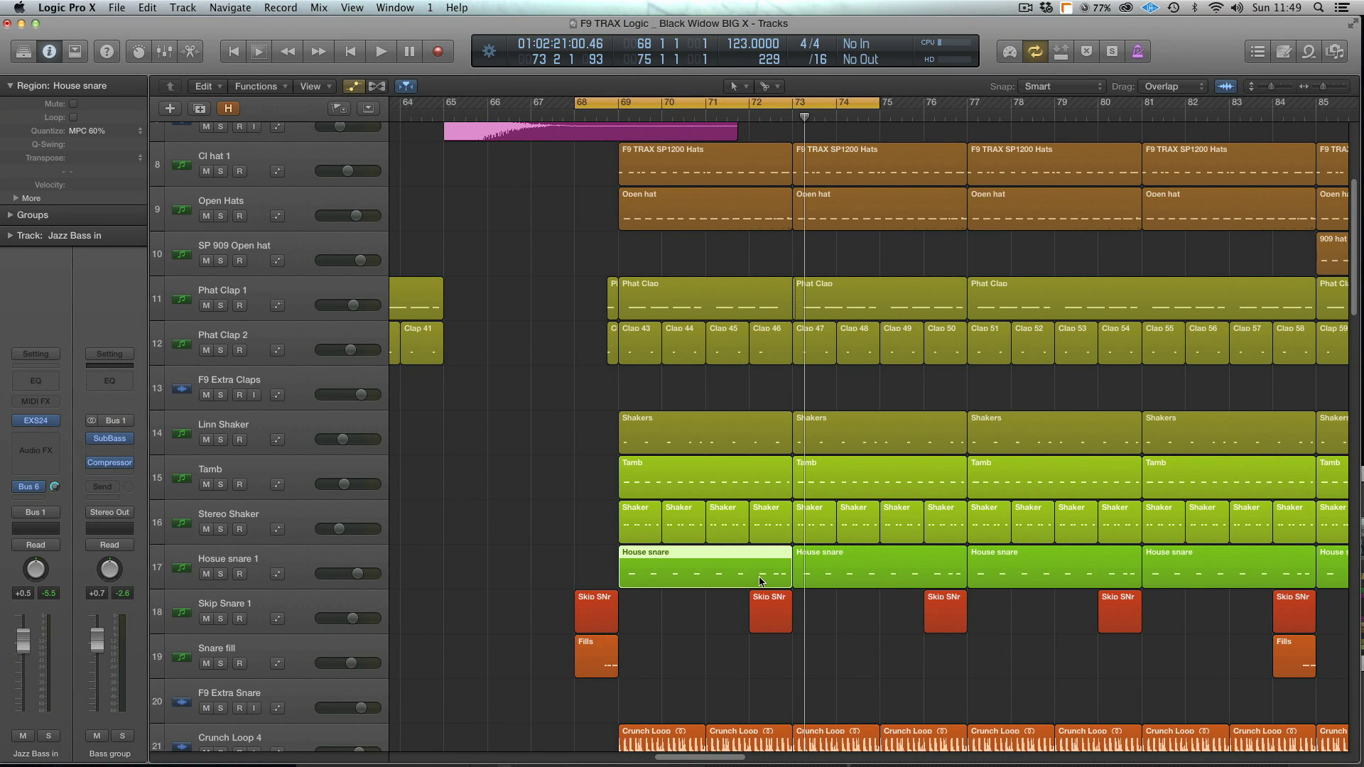
left_click(754, 259)
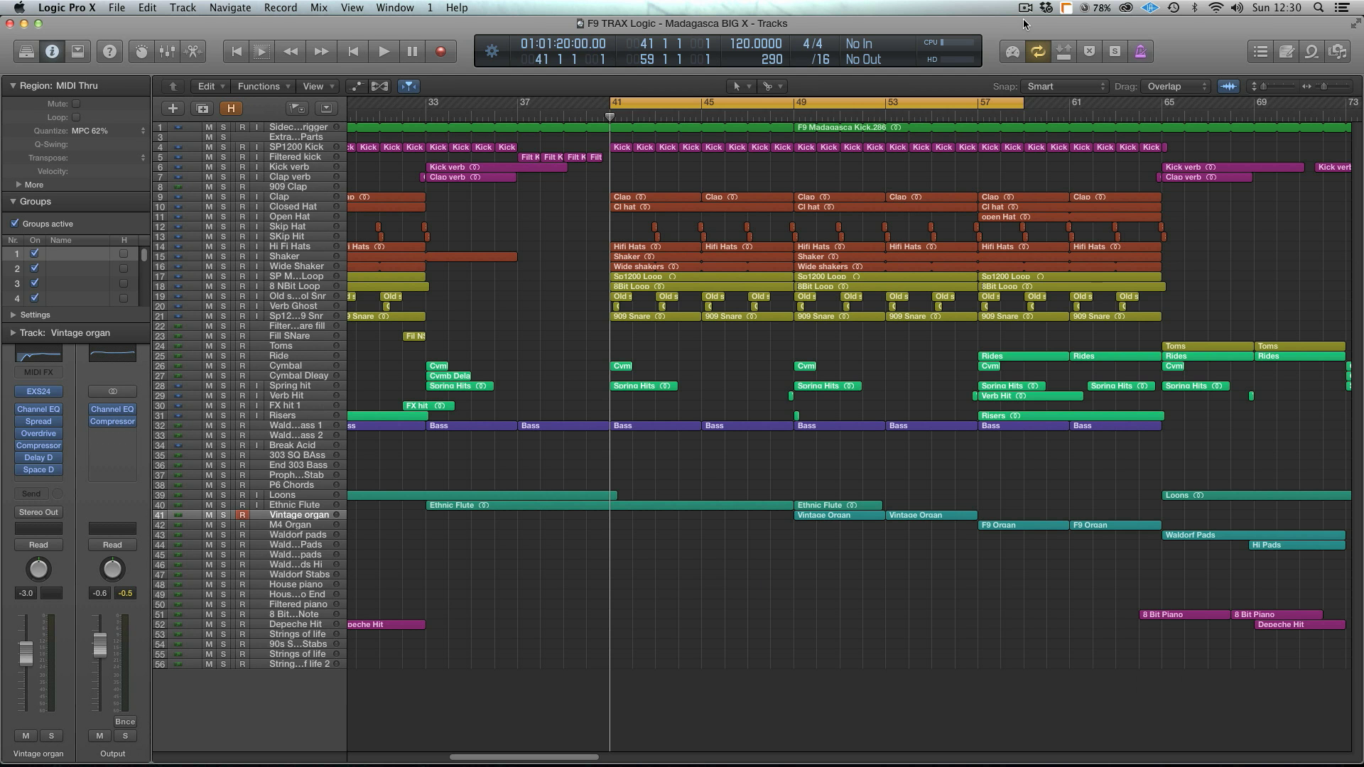
- Play the Madagasca BIG X project from bar 41, and solo its drum and effects regions from about bar 53 to 65
key("space")
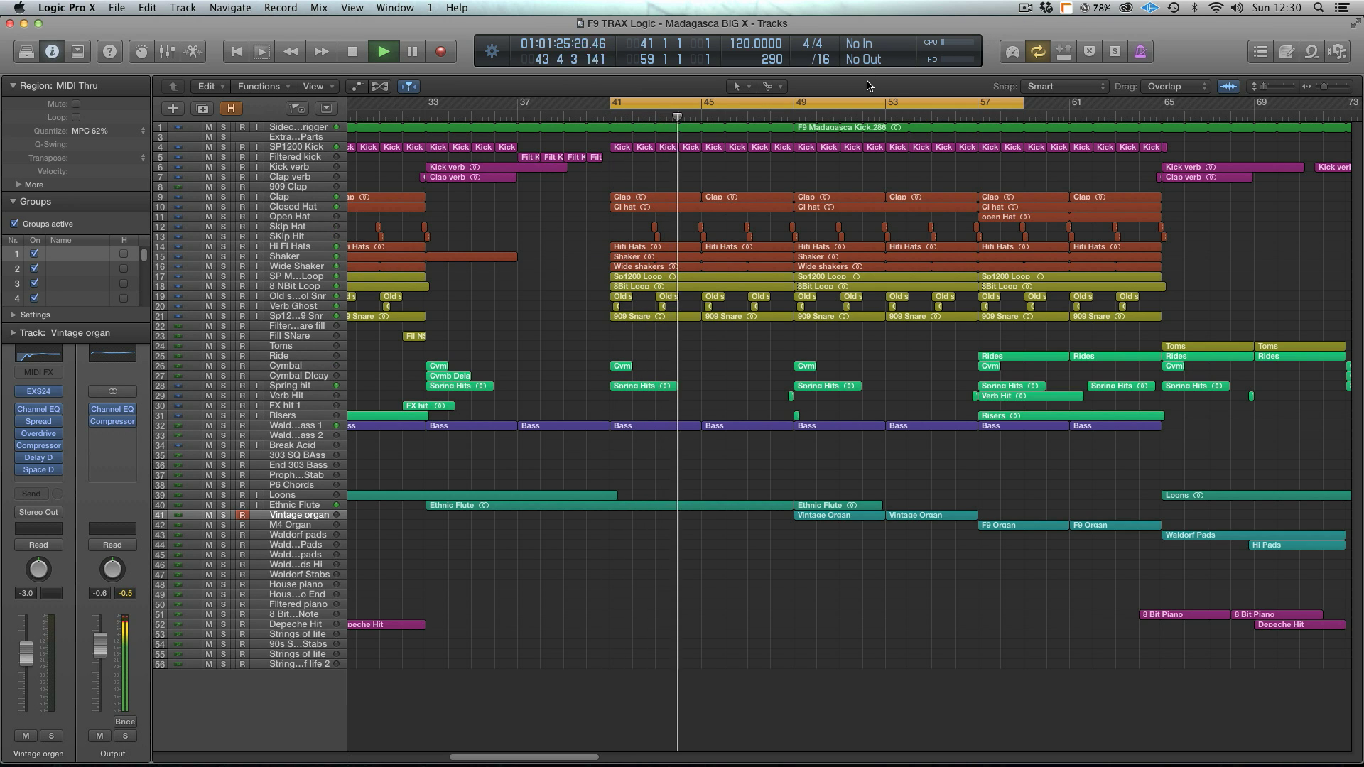
key("space")
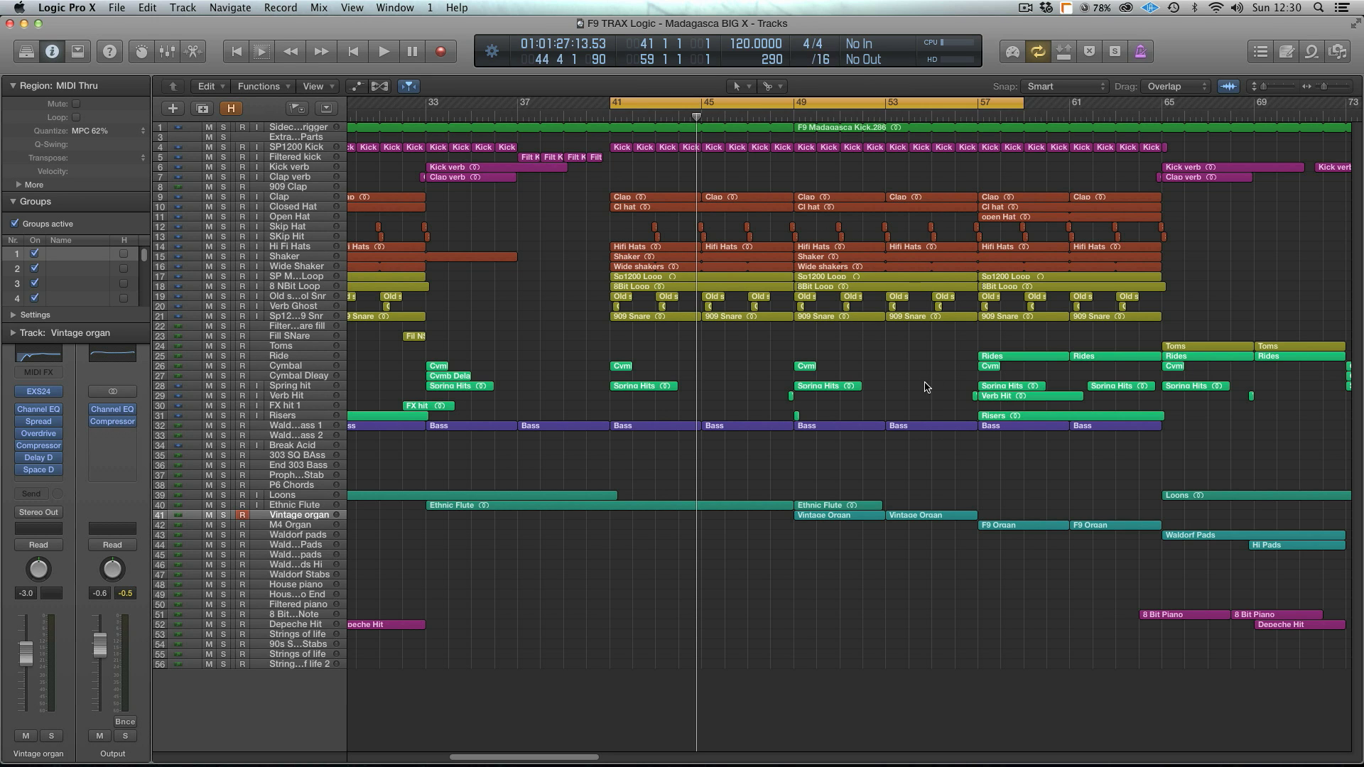
left_click_drag(894, 415, 1166, 122)
key("ctrl+s")
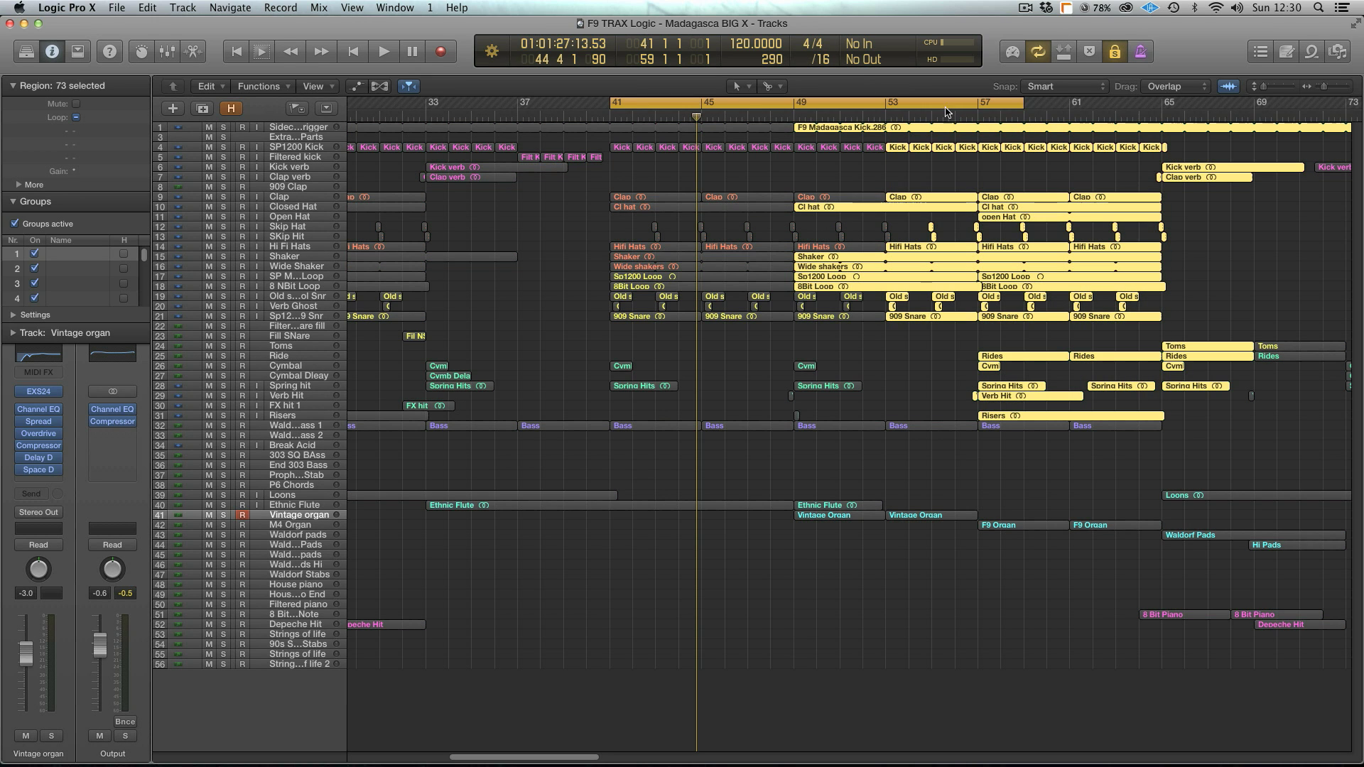
- Set the cycle range to bars 53 to 70, play the soloed drum and effects regions, and stop playback
left_click(888, 107)
left_click_drag(888, 107, 1277, 128)
key("Return")
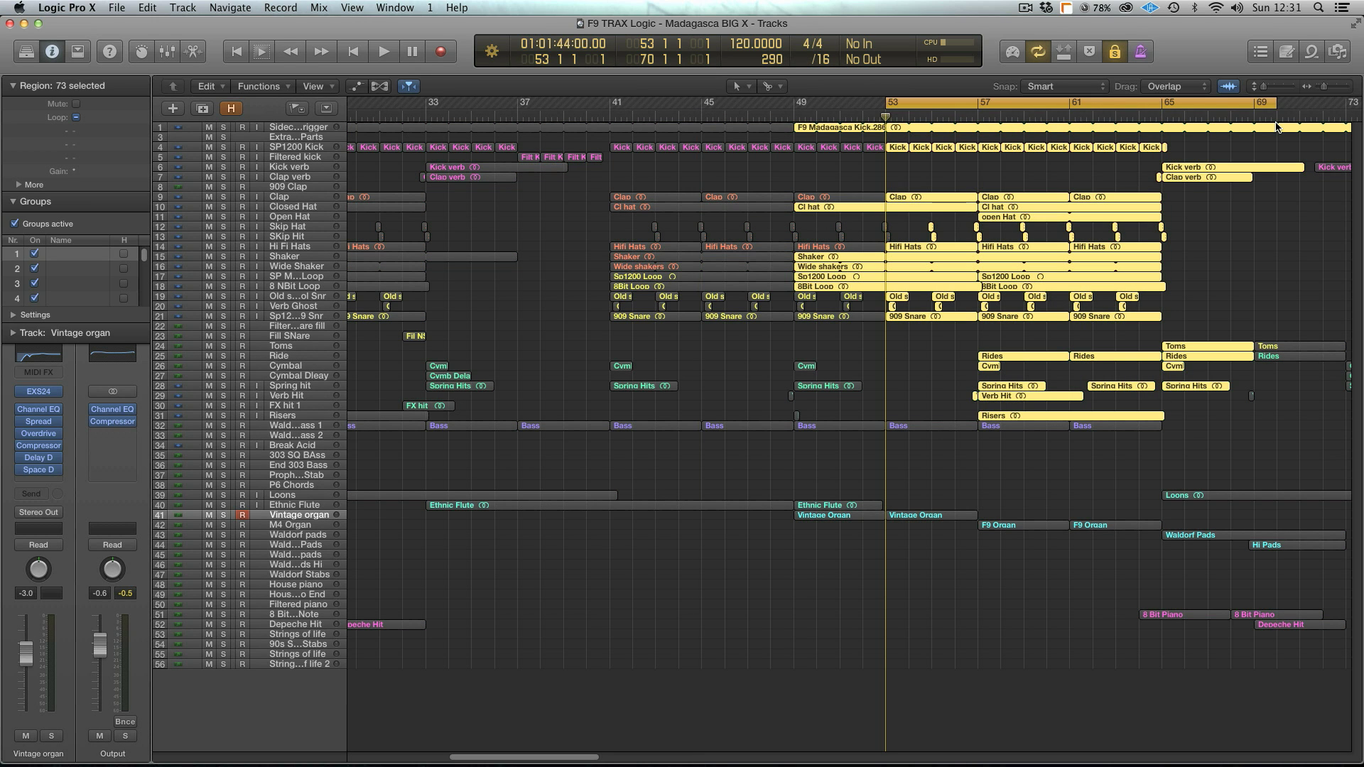
key("space")
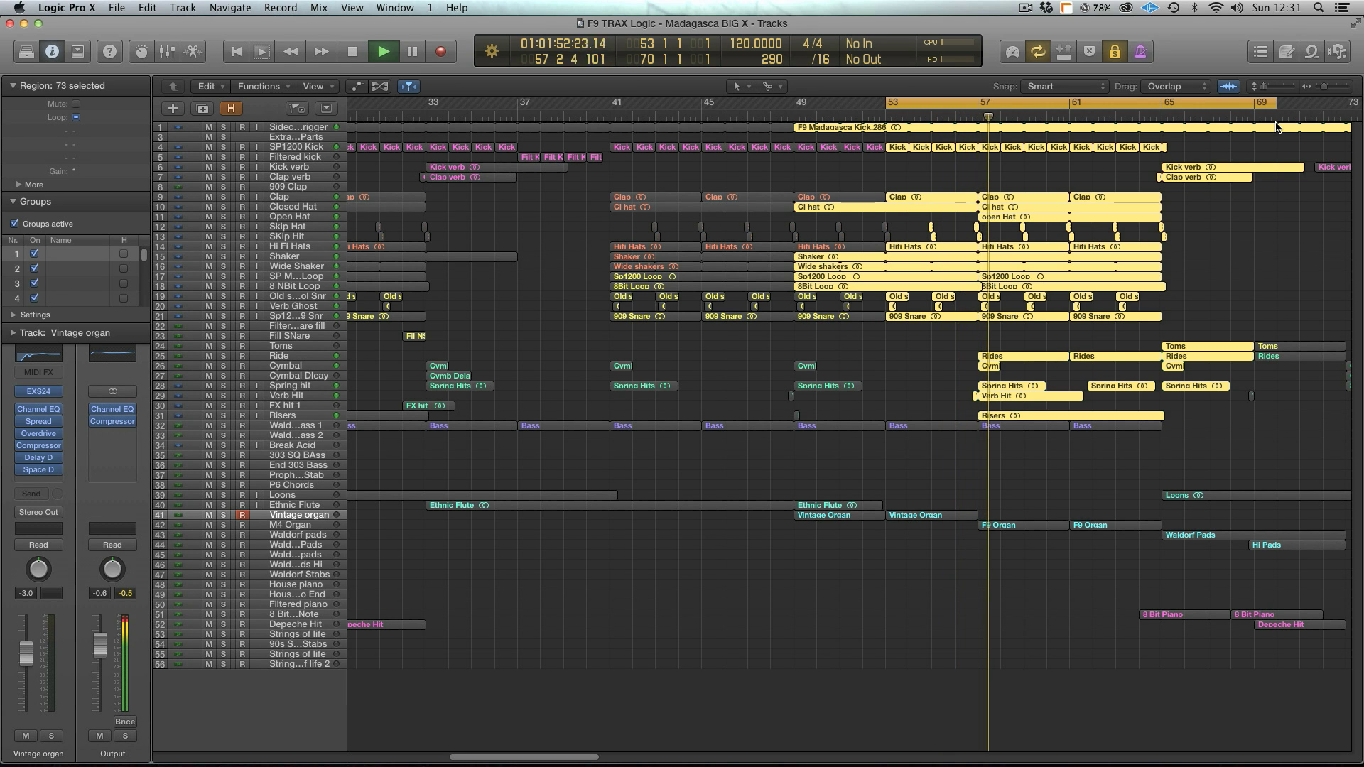
left_click(1092, 170)
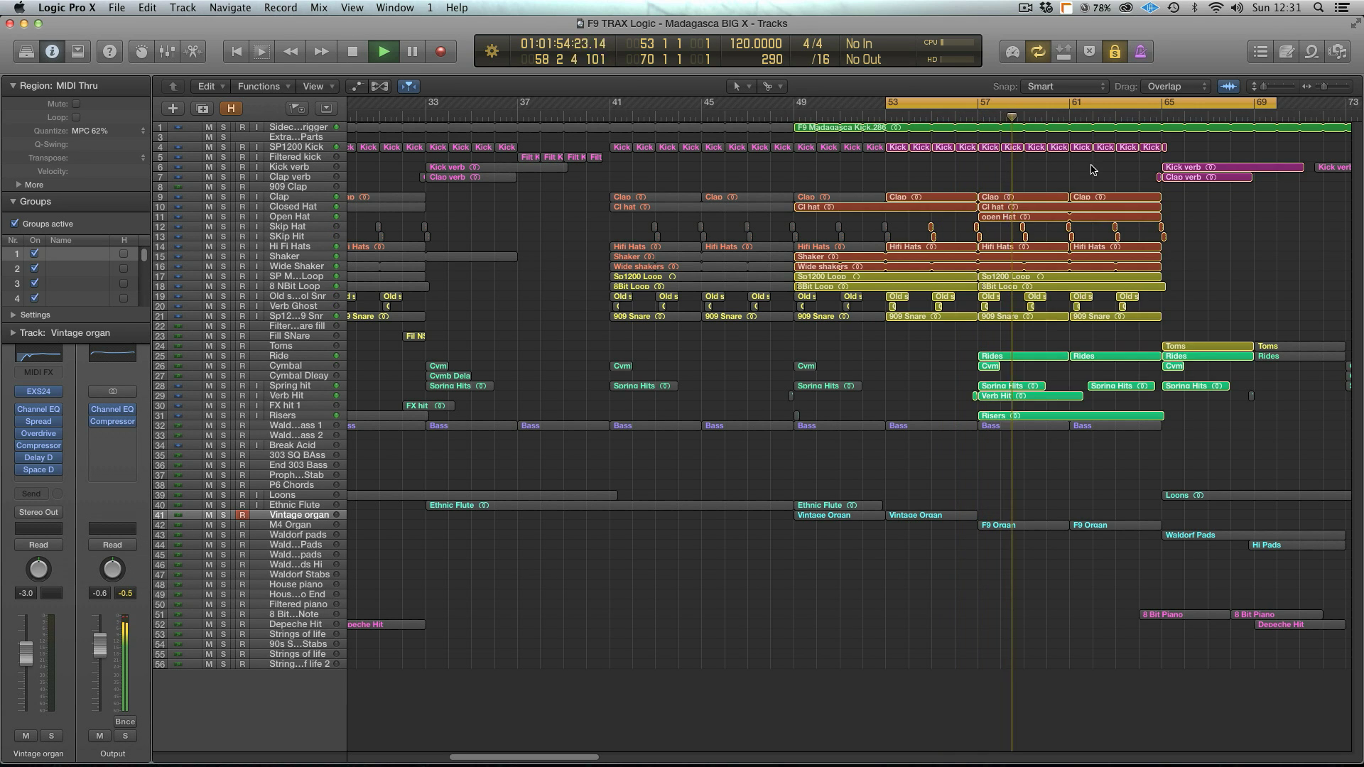
key("space")
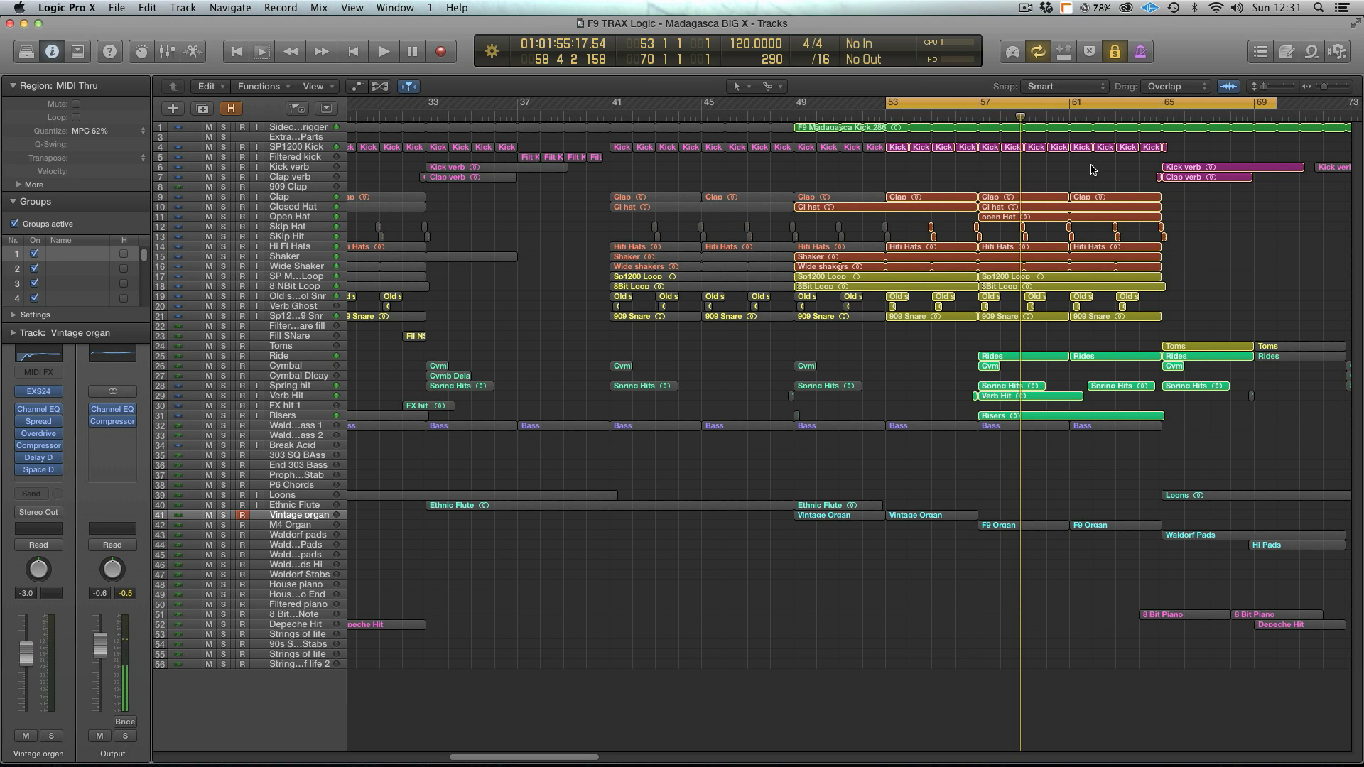
- Turn off solo and move the cycle range to bars 57 to 74
scroll(622, 347, "right", 5)
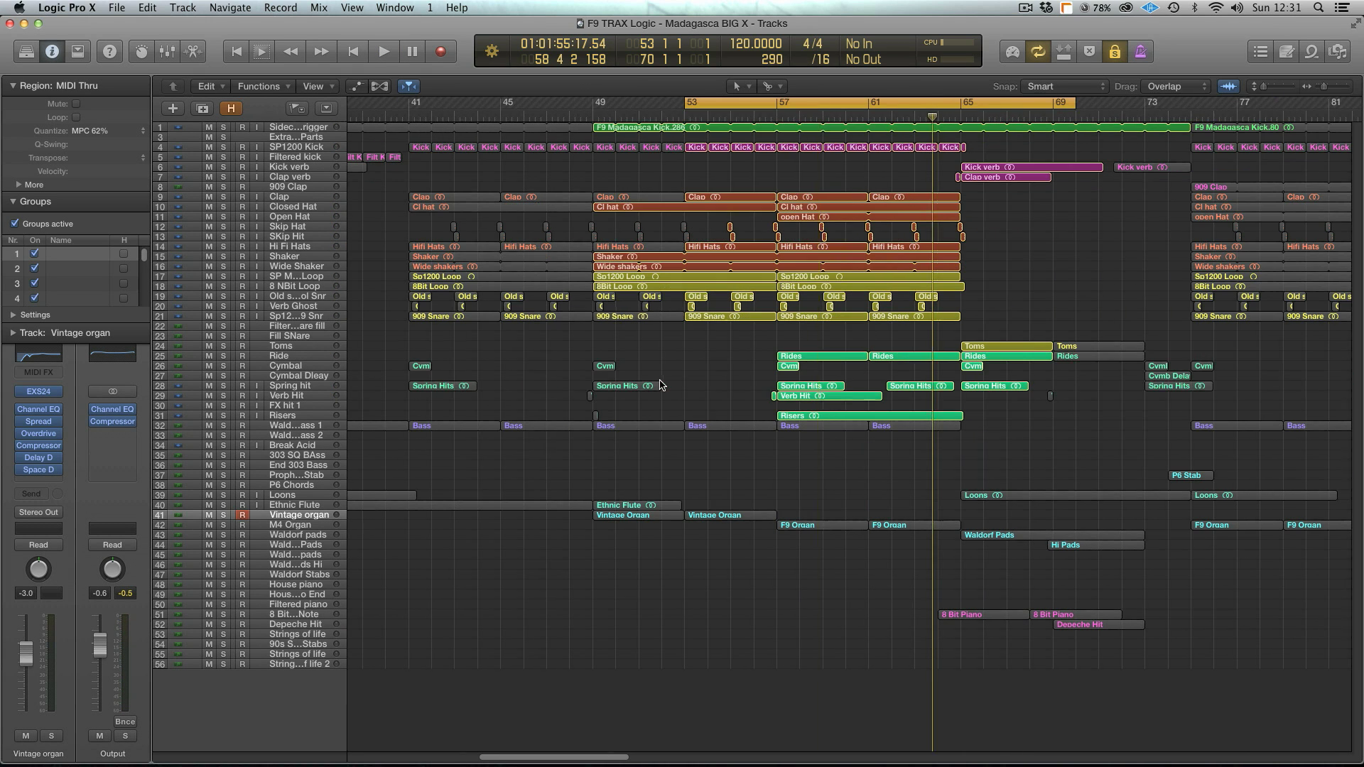
left_click(1115, 52)
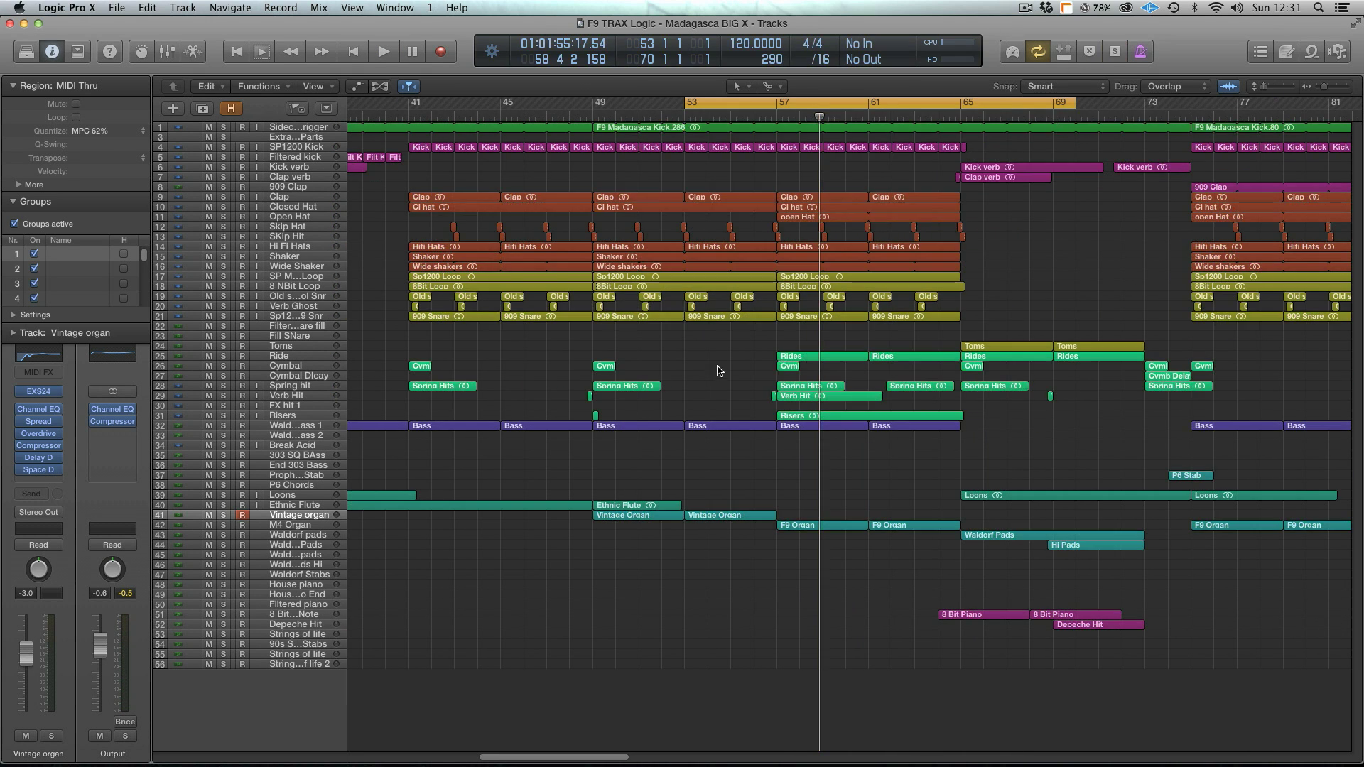
left_click_drag(780, 104, 872, 104)
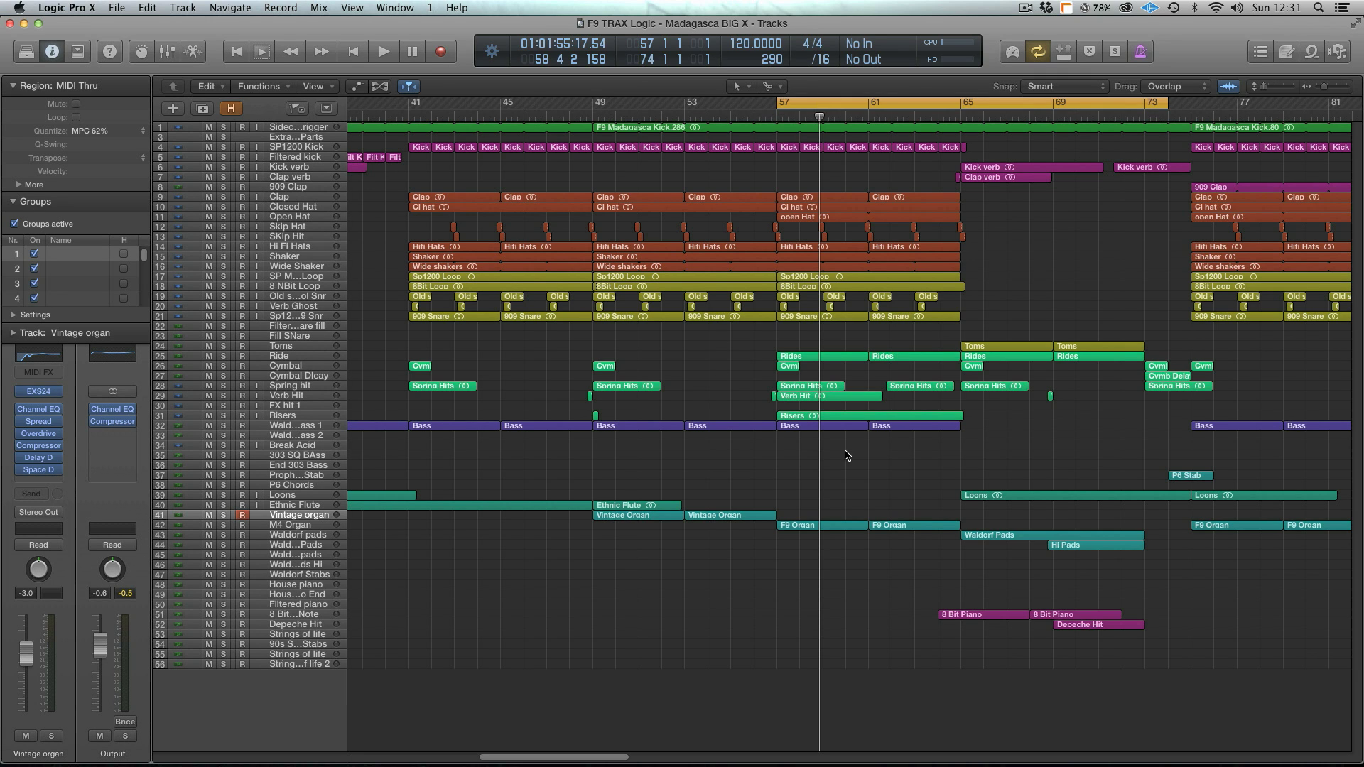
- Adjust the EXS24 filter cutoff on the Waldorf Bass 1 track while its soloed Bass regions play
scroll(848, 454, "right", 3)
left_click(294, 426)
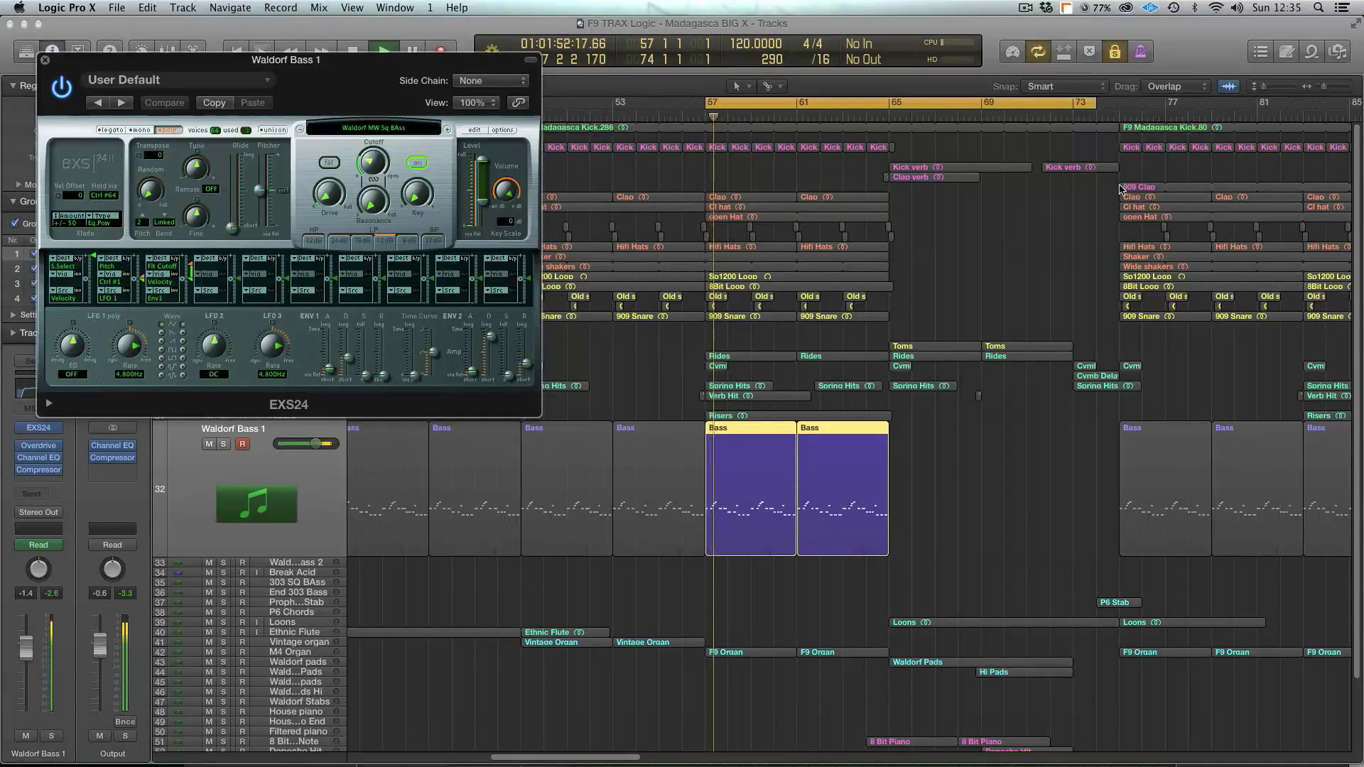
mouse_move(371, 162)
left_mouse_down()
mouse_move(378, 93)
mouse_move(365, 162)
left_mouse_up()
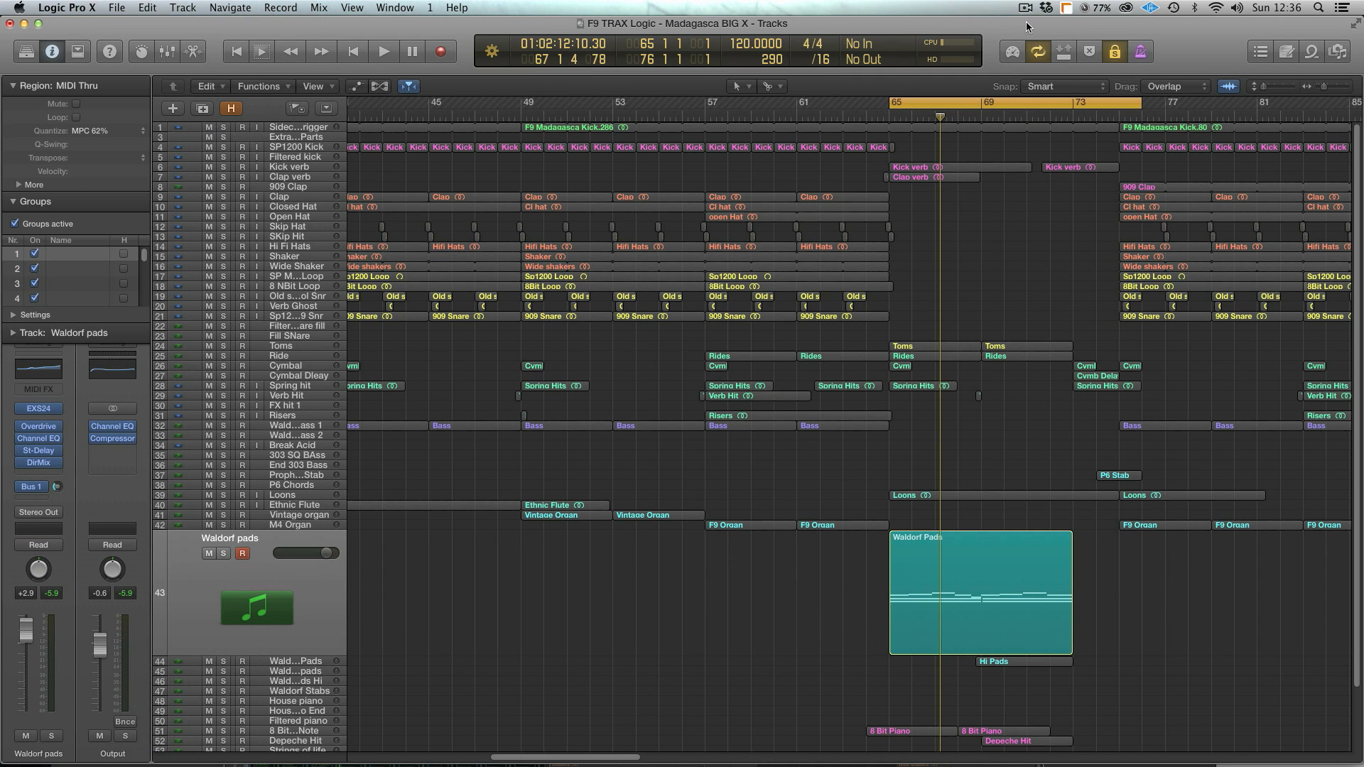
- Play the soloed Waldorf Pads region from bar 65 and stop playback
key("space")
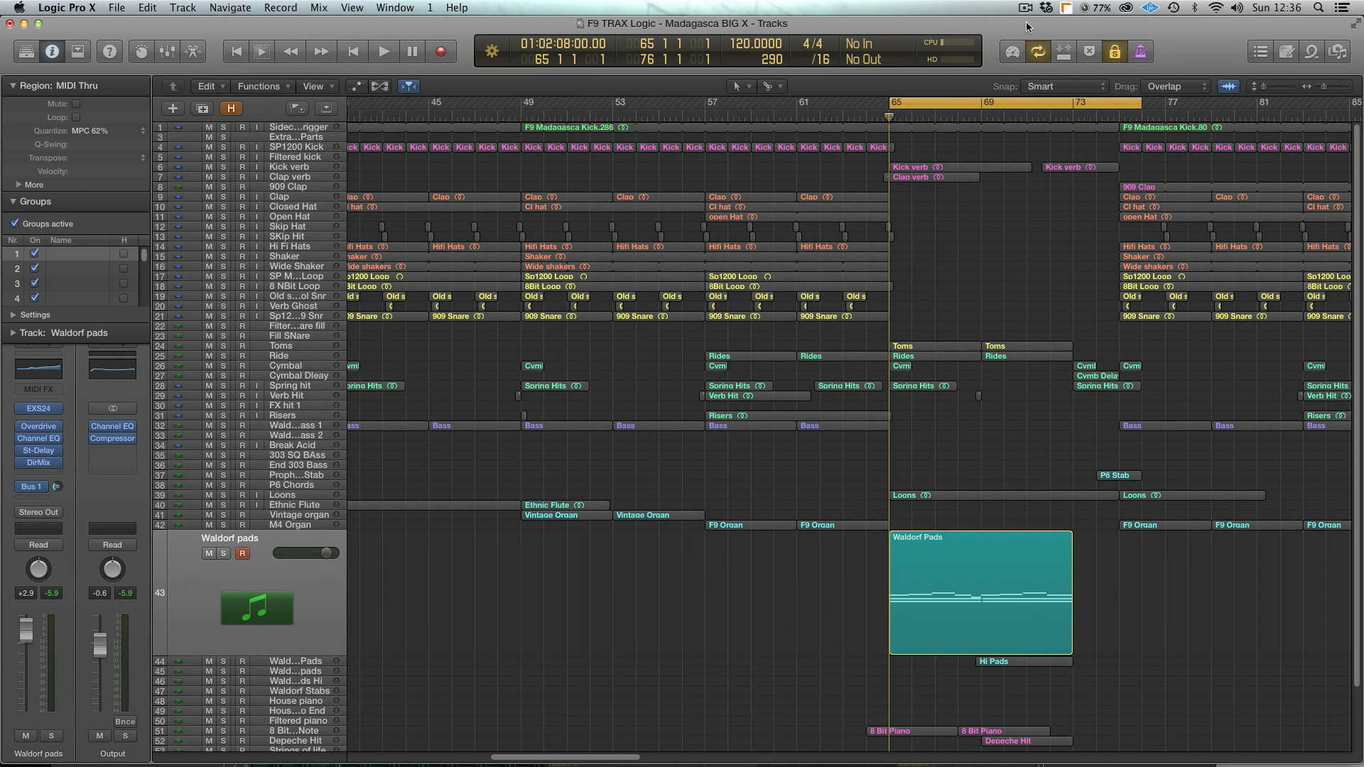
key("space")
scroll(1016, 426, "up", 2)
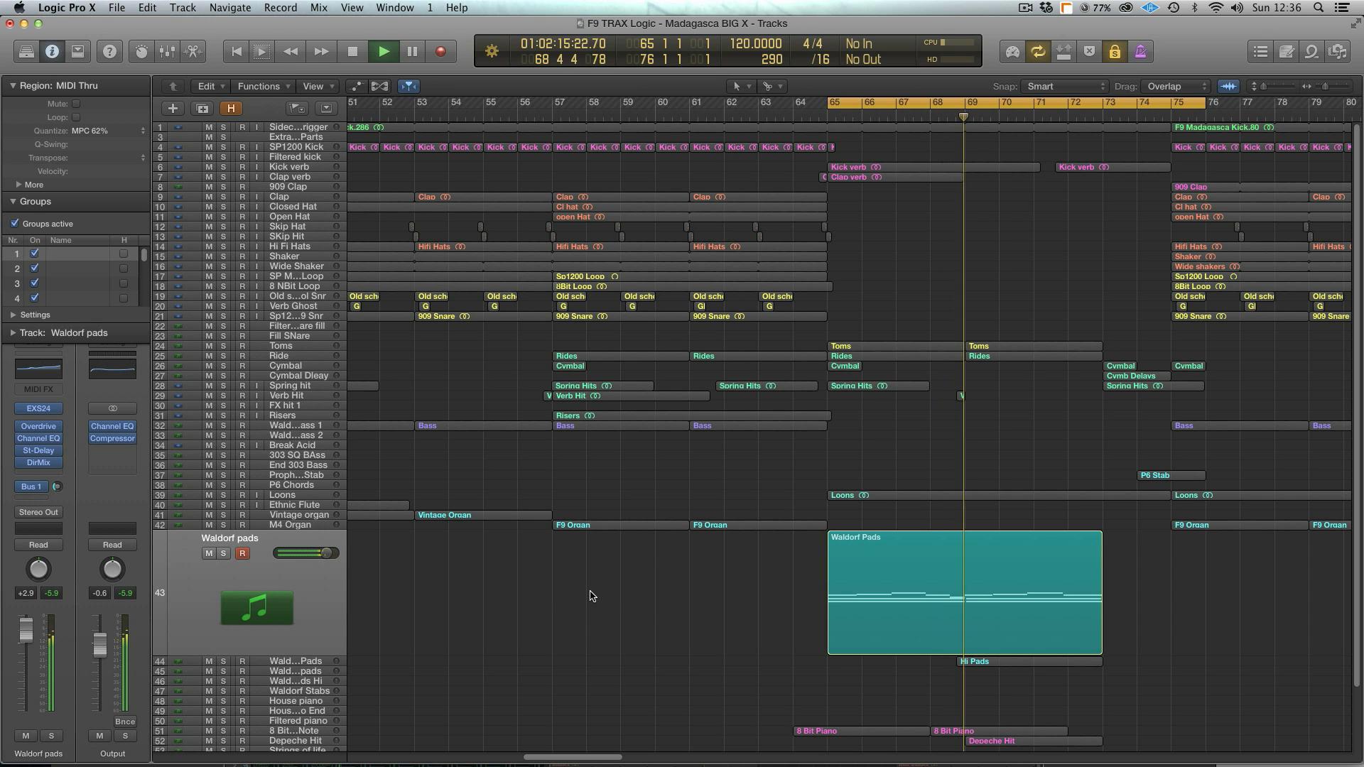
key("space")
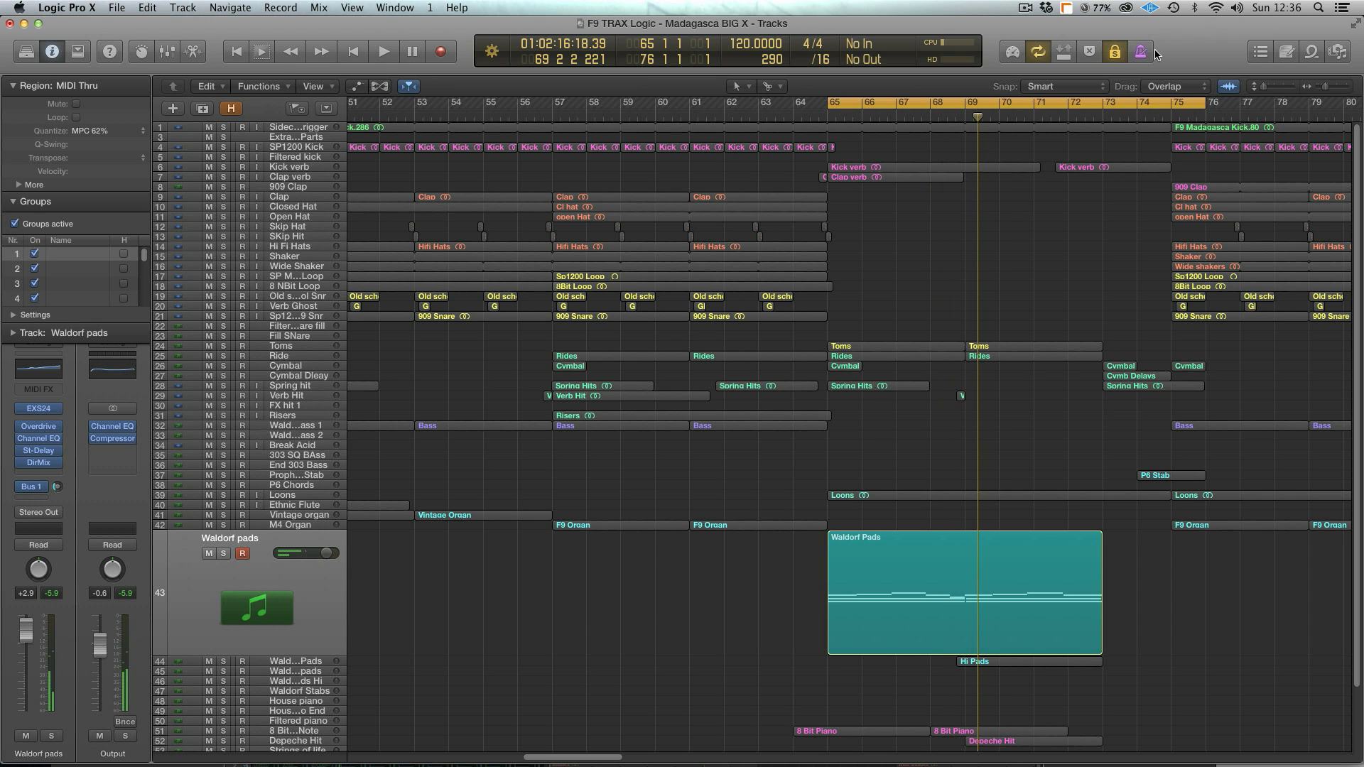
- Solo the bass, chord, pad, piano and string regions around bars 161 to 180, play them, and stop playback
left_click(1114, 51)
scroll(846, 564, "down", 3)
left_click_drag(714, 493, 1086, 674)
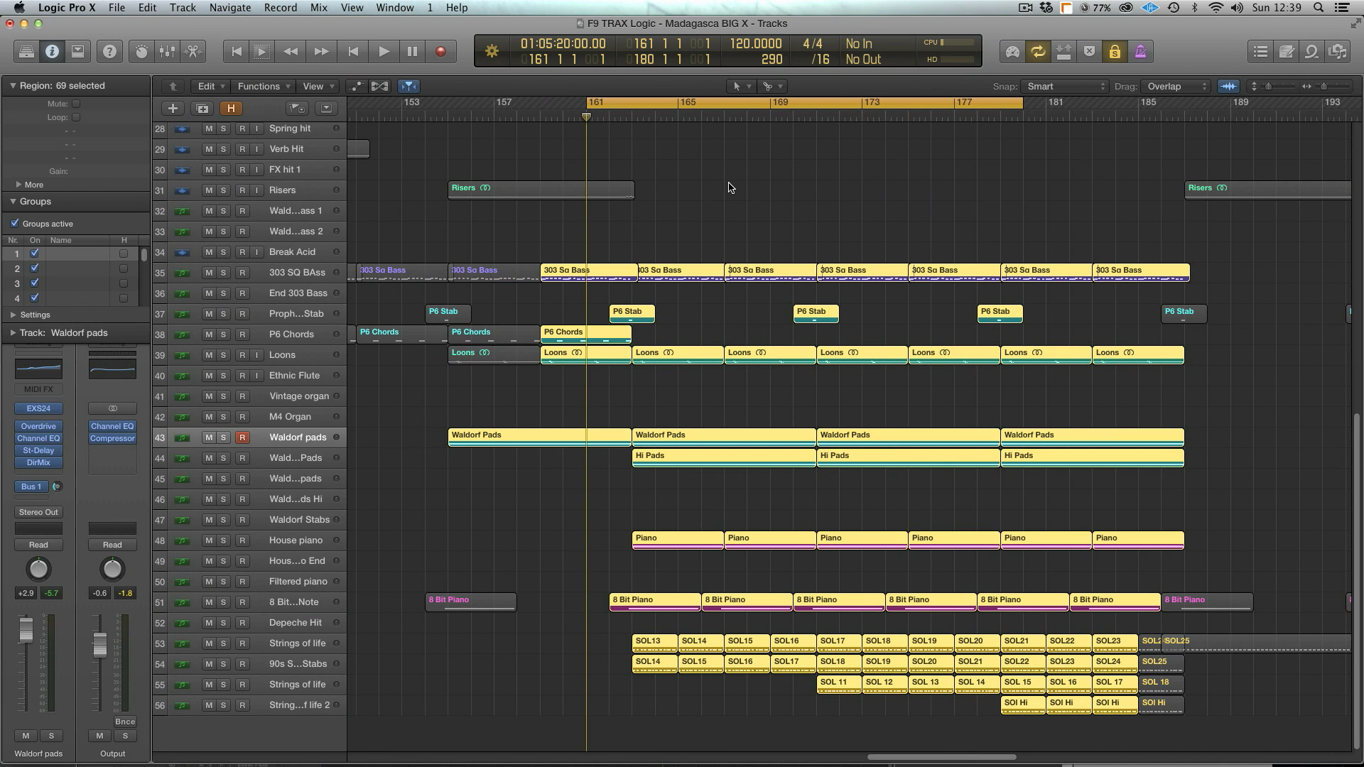
key("space")
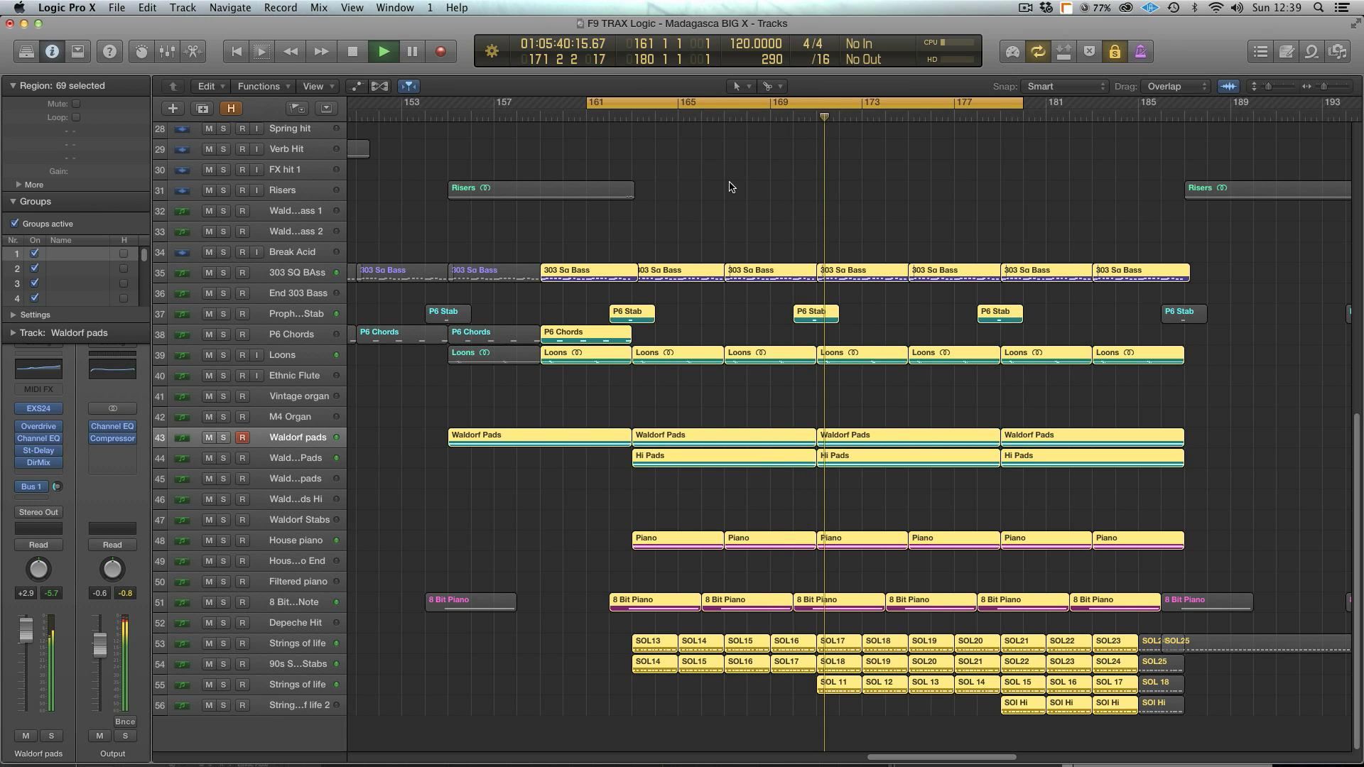
key("space")
- Solo the Loons region at bar 163 and audition it with the cycle range set to bars 163 to 167
left_click(687, 356)
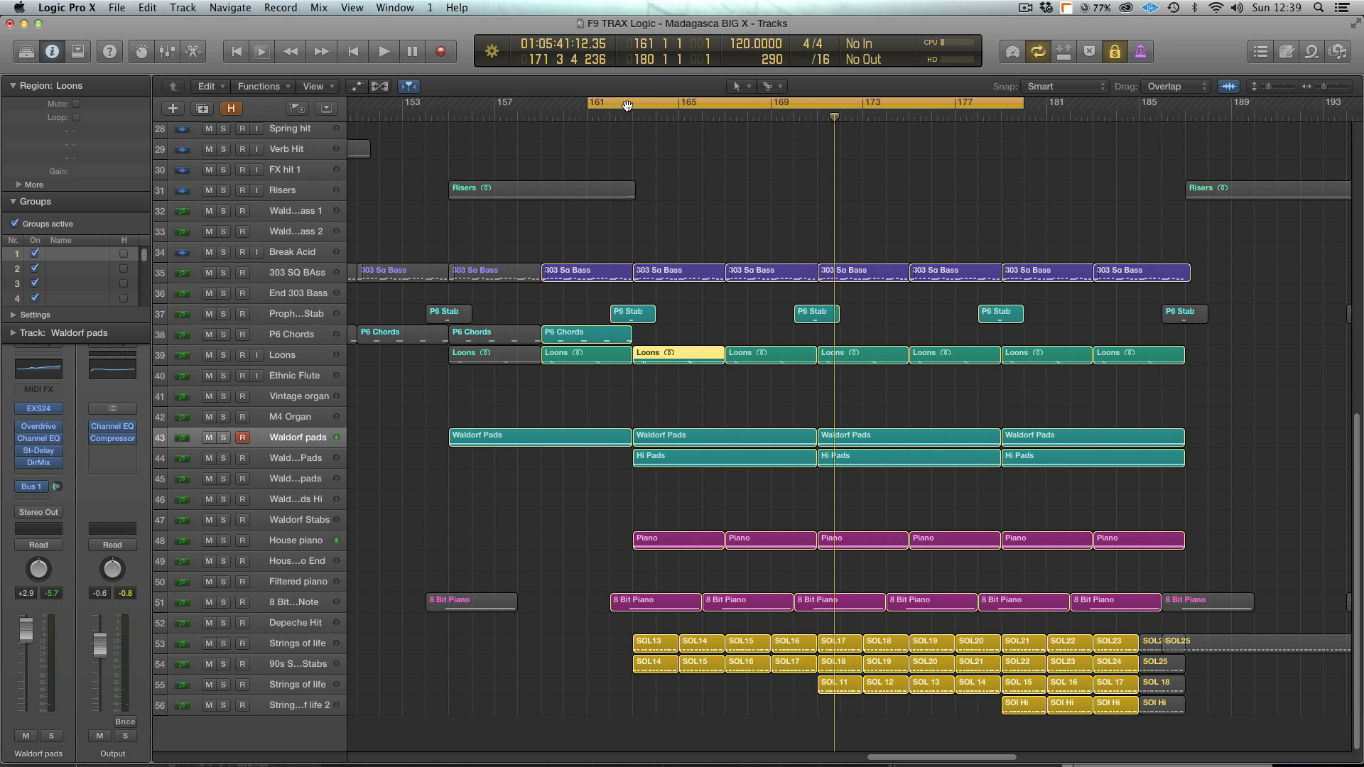
left_click_drag(633, 105, 724, 107)
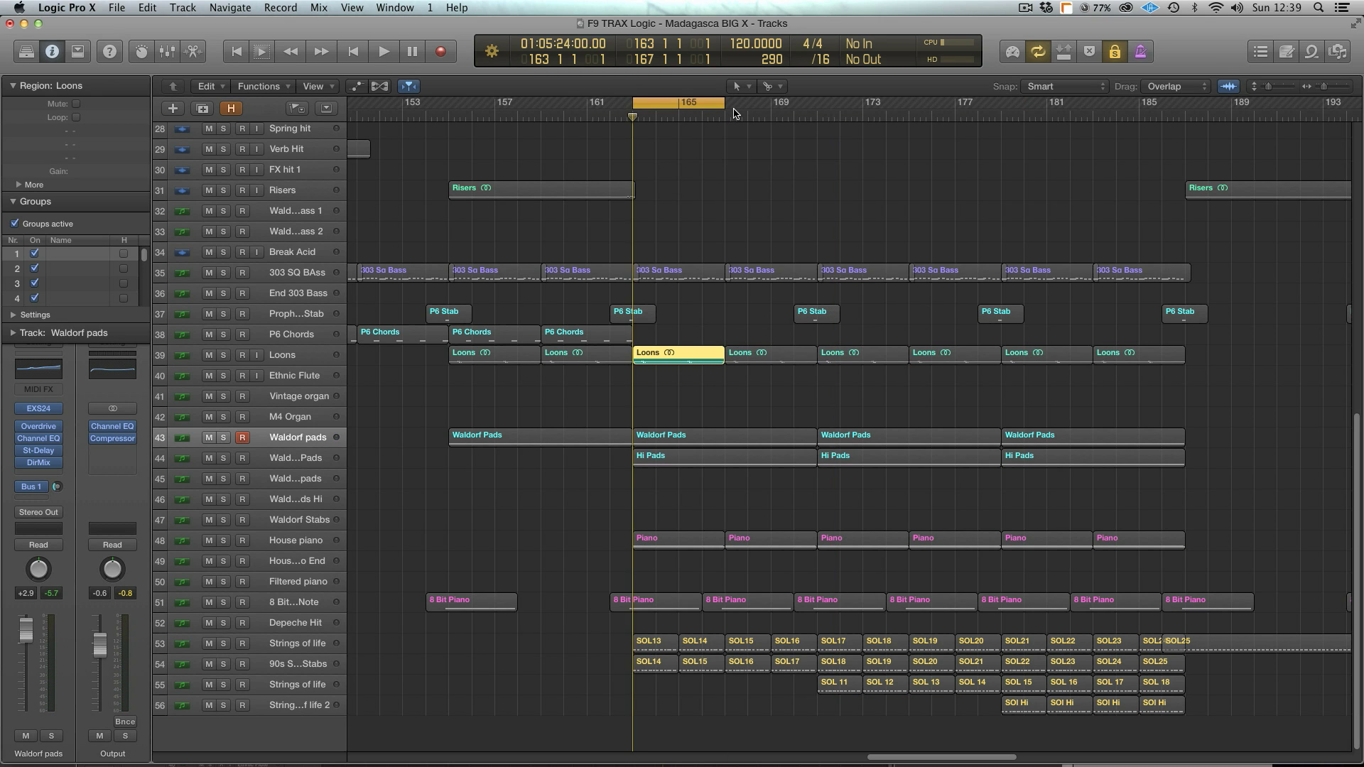
key("space")
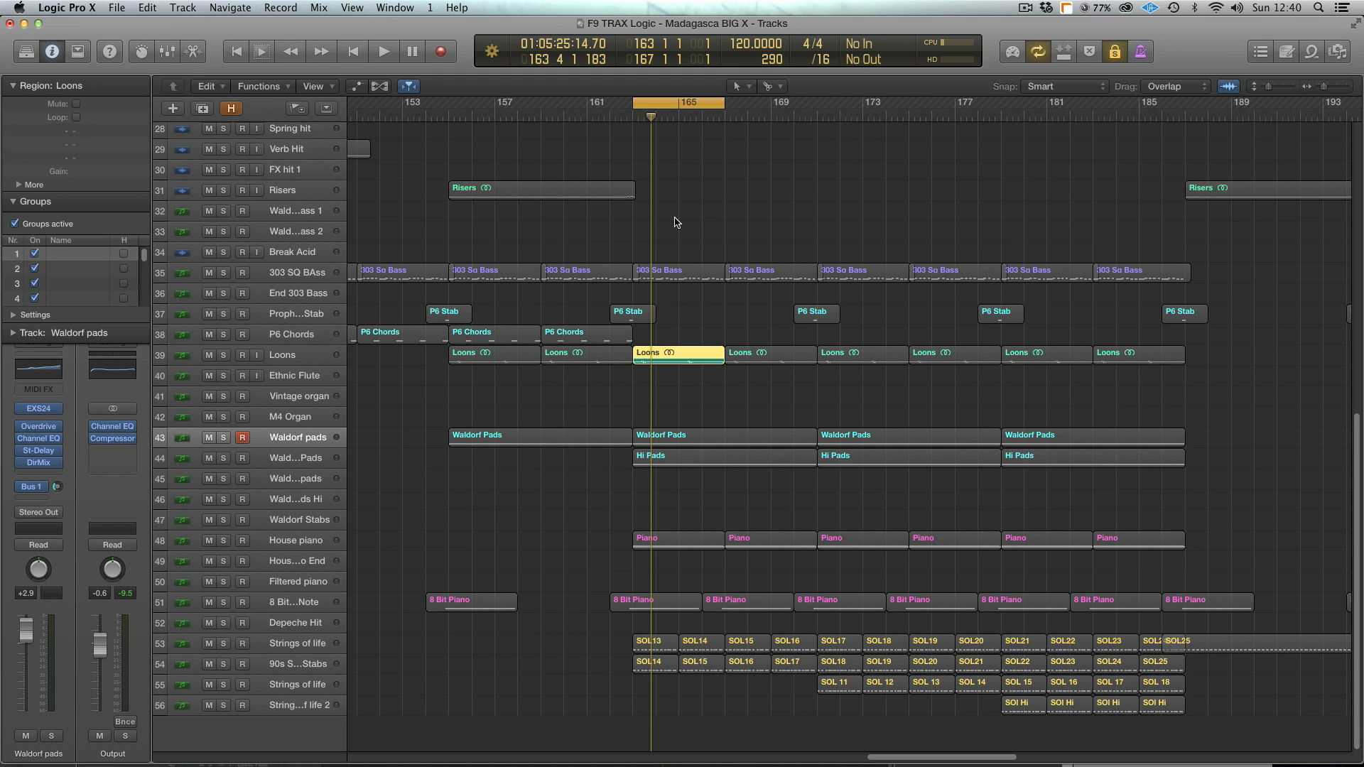
left_click(1025, 8)
left_click(1031, 25)
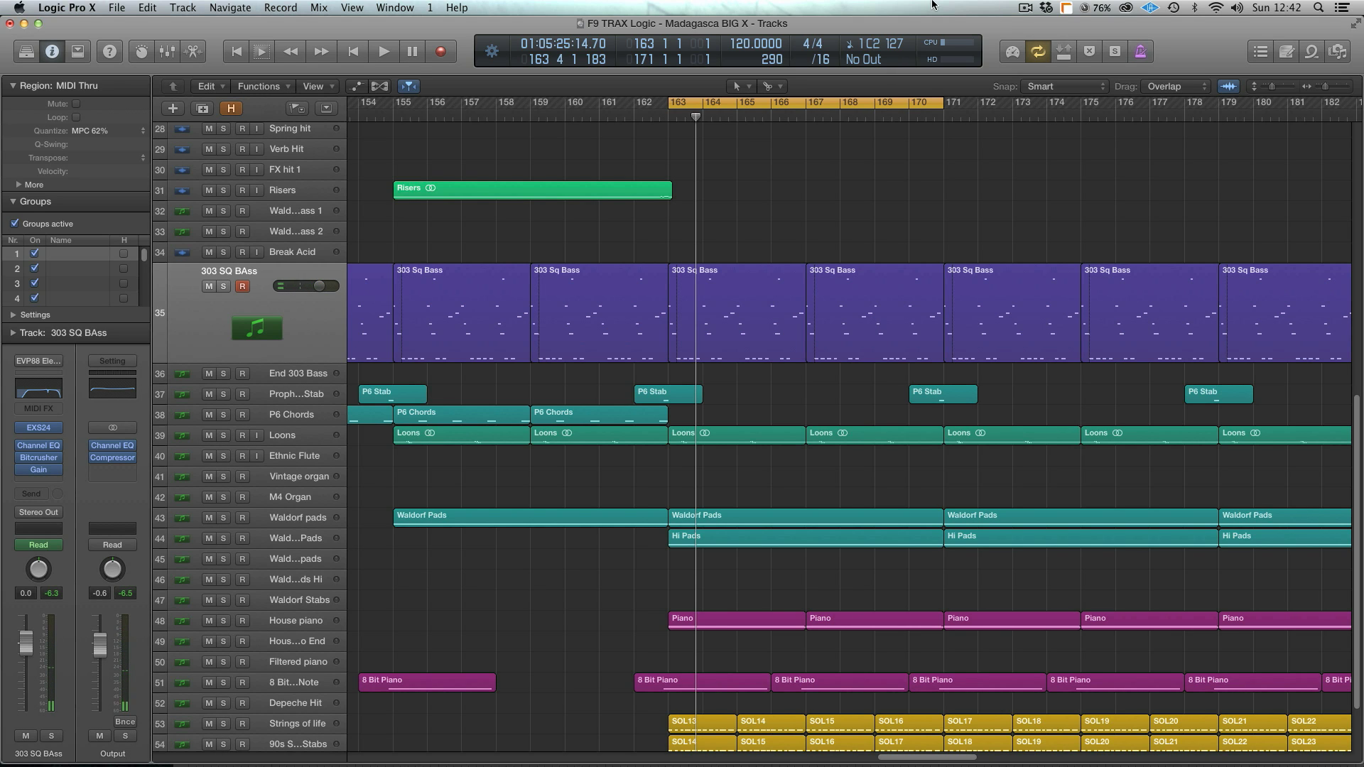
- Open the EXS24 instrument of the 303 SQ BAss track and raise its Glide amount slightly
left_click(44, 426)
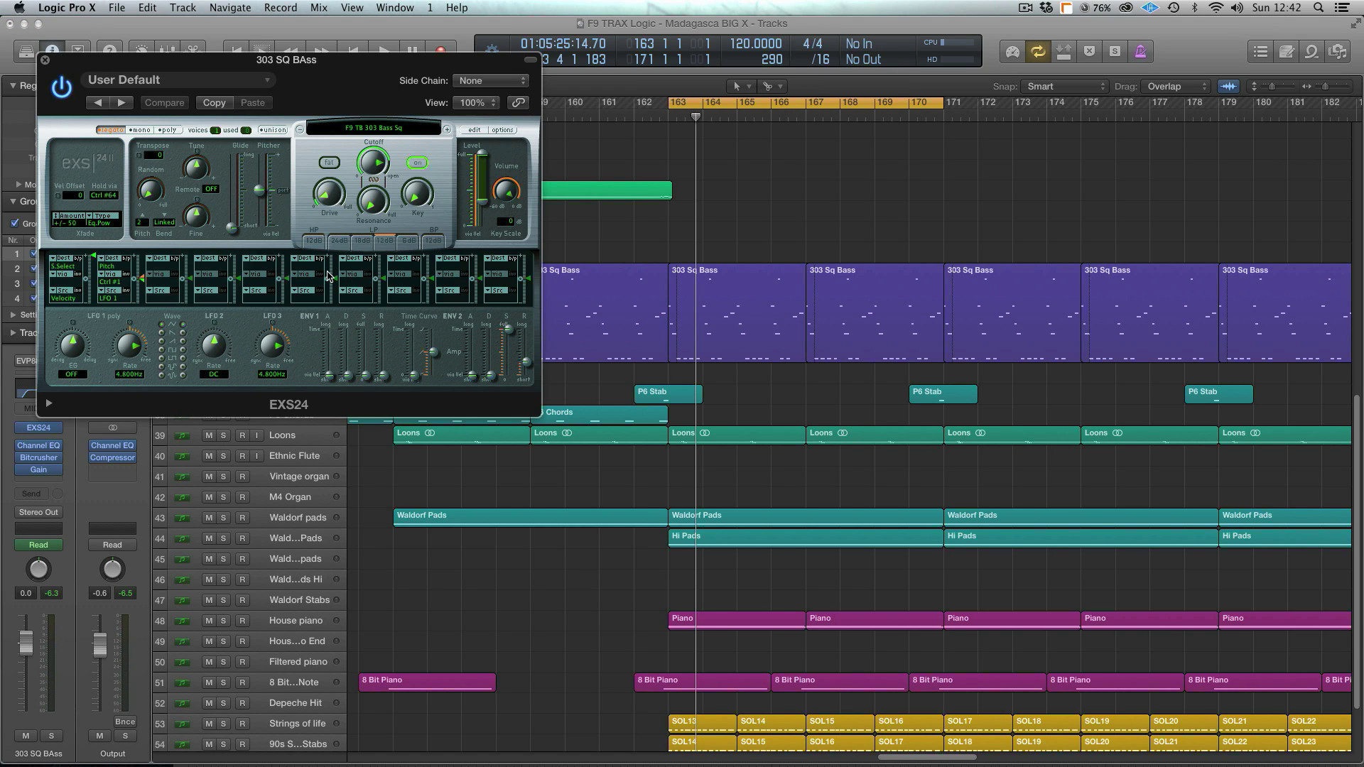
left_click_drag(229, 233, 234, 218)
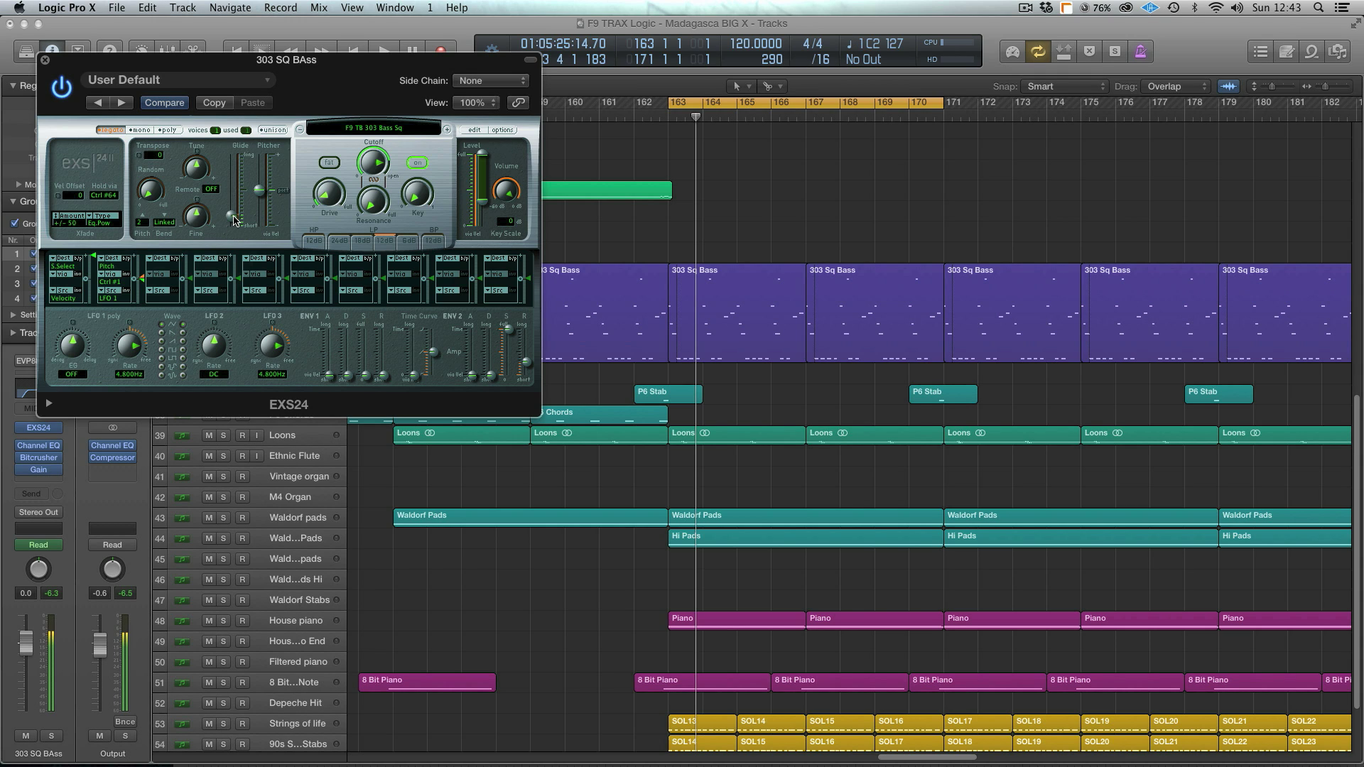